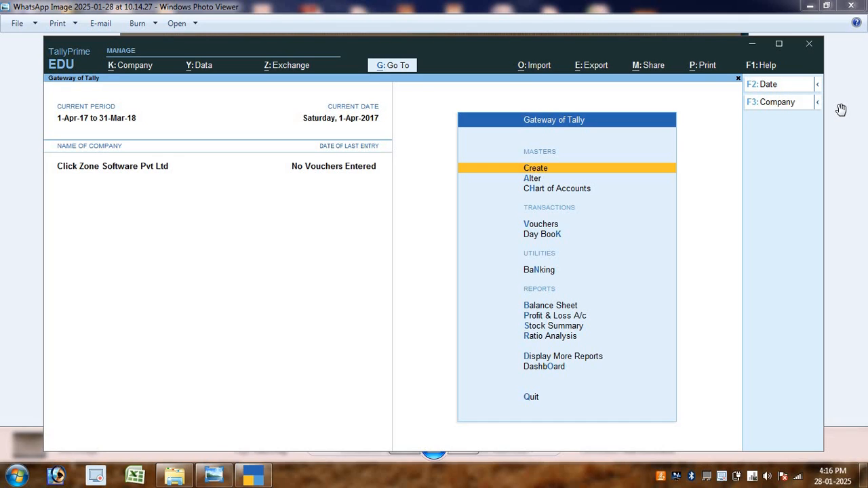
# Close the company Click Zone Software Pvt Ltd
pyautogui.press('ctrl')
pyautogui.hotkey('ctrl', 'F3')
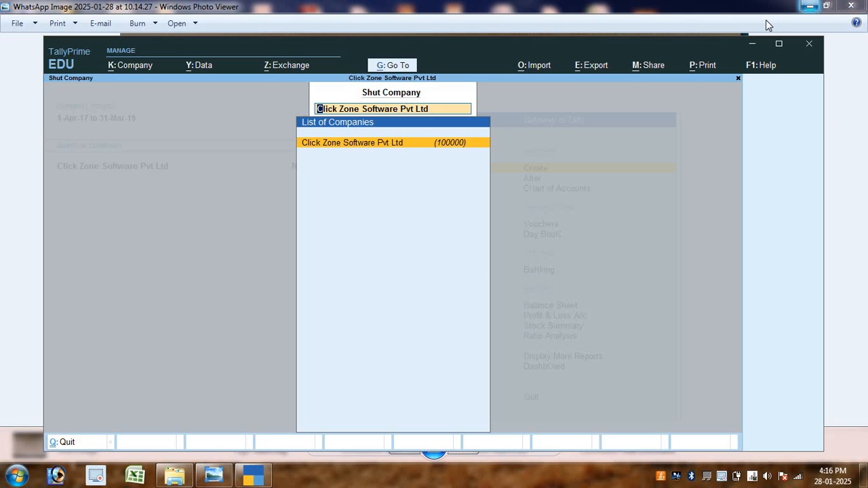
pyautogui.press('Return')
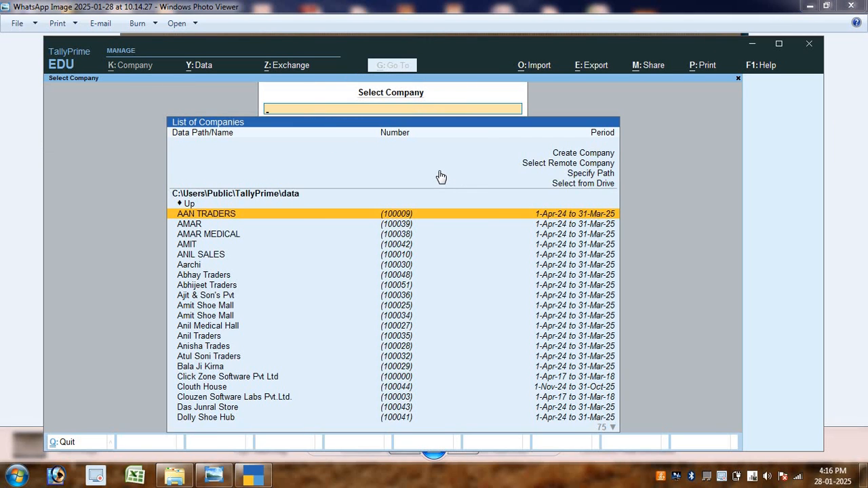
# Start a new company named Gangaram Traders and enter its three-line address
pyautogui.press('Up')
pyautogui.press('Up')
pyautogui.press('Up')
pyautogui.press('Up')
pyautogui.press('Up')
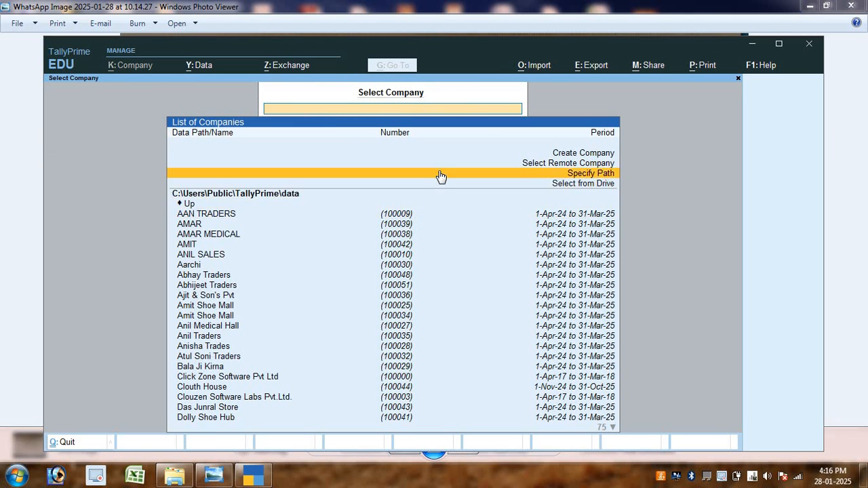
pyautogui.press('Return')
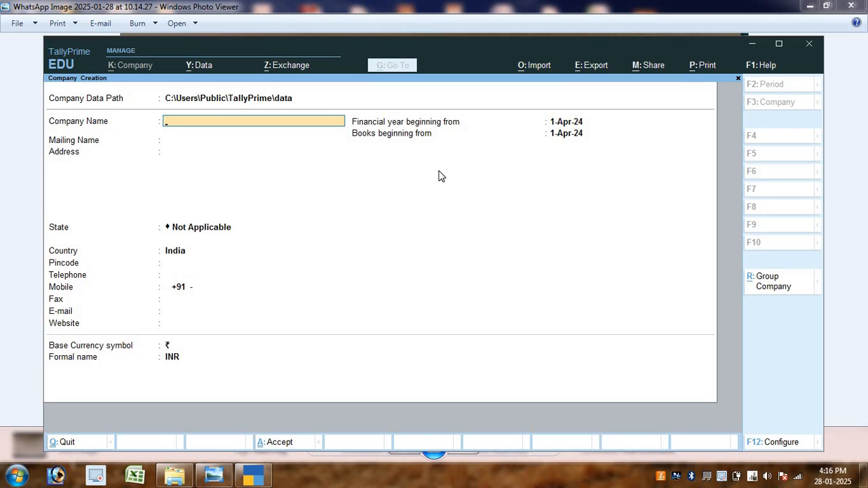
pyautogui.write('Gangaram Raders')
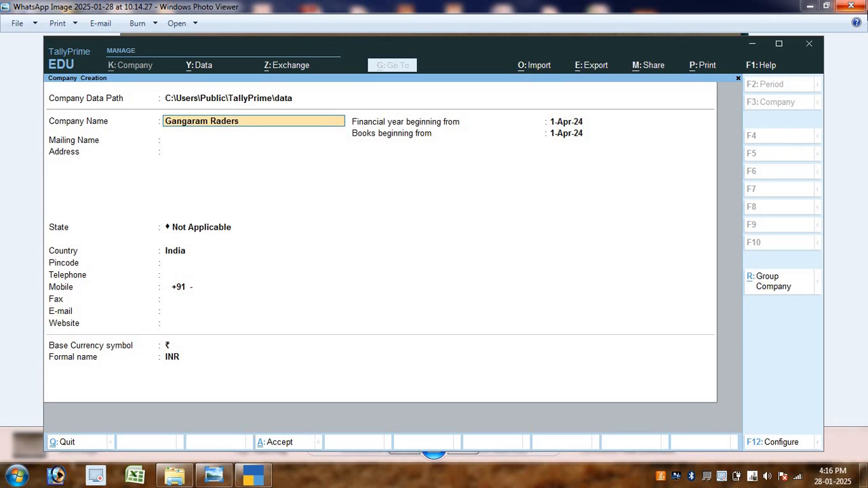
pyautogui.press('BackSpace')
pyautogui.press('BackSpace')
pyautogui.press('BackSpace')
pyautogui.press('BackSpace')
pyautogui.press('BackSpace')
pyautogui.press('BackSpace')
pyautogui.press('BackSpace')
pyautogui.write('t')
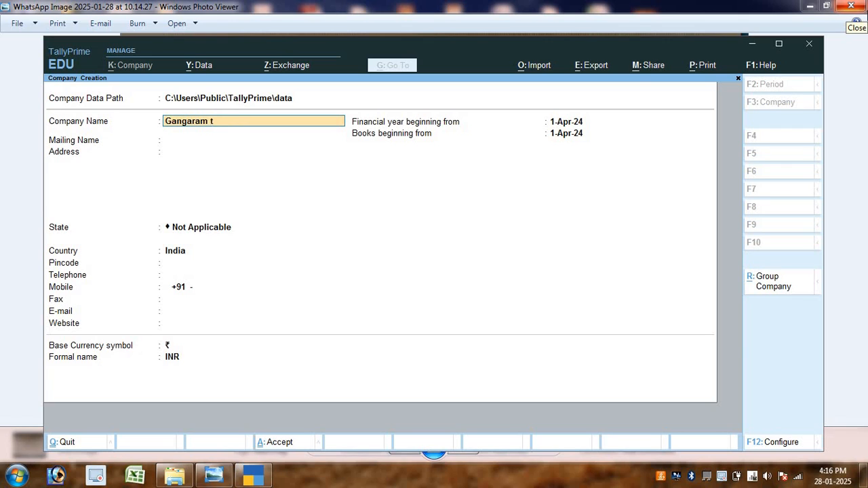
pyautogui.write('raders')
pyautogui.press('Return')
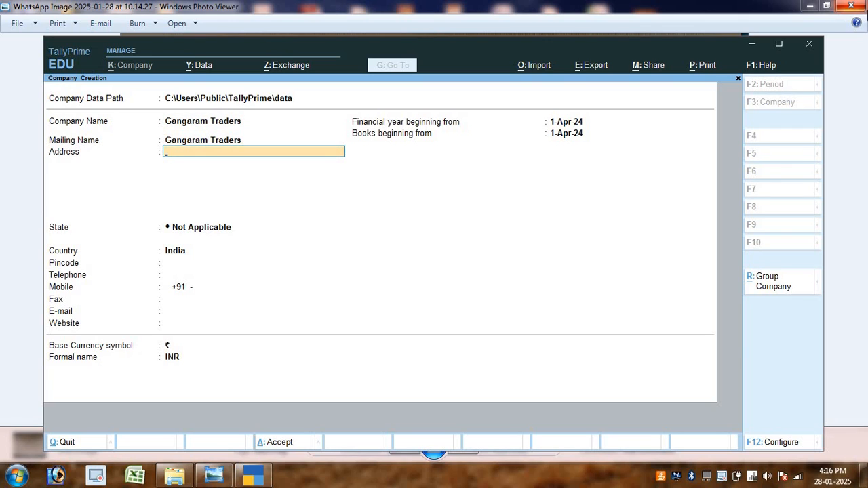
pyautogui.write('Main Road')
pyautogui.press('Return')
pyautogui.write('Tel')
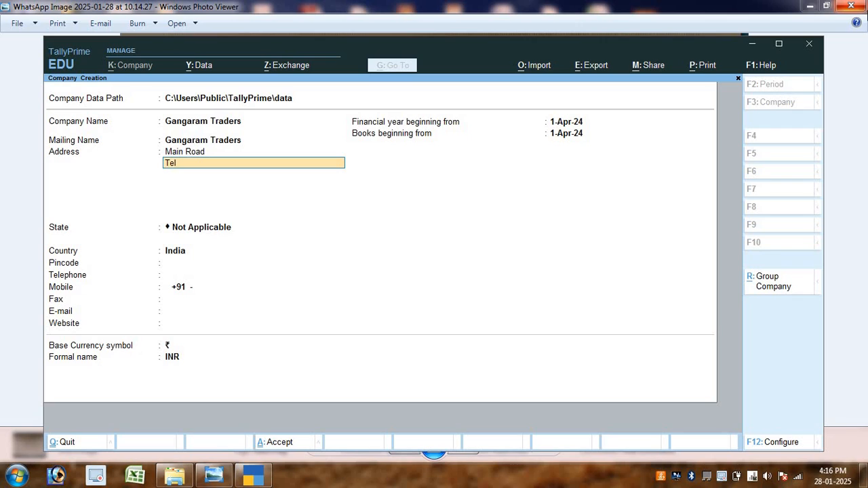
pyautogui.write('ipara')
pyautogui.press('Return')
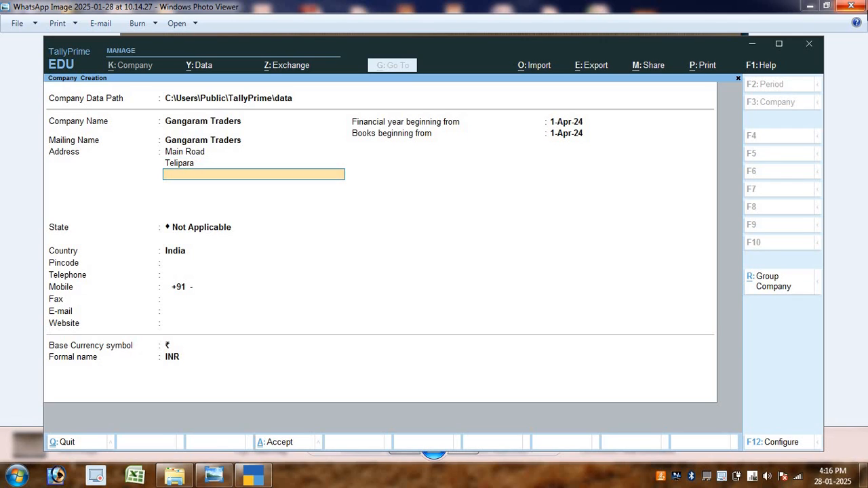
pyautogui.write('Bilaspur')
pyautogui.press('Return')
# Set the state to Chhattisgarh, enter the pincode, and accept the company and its features
pyautogui.press('Return')
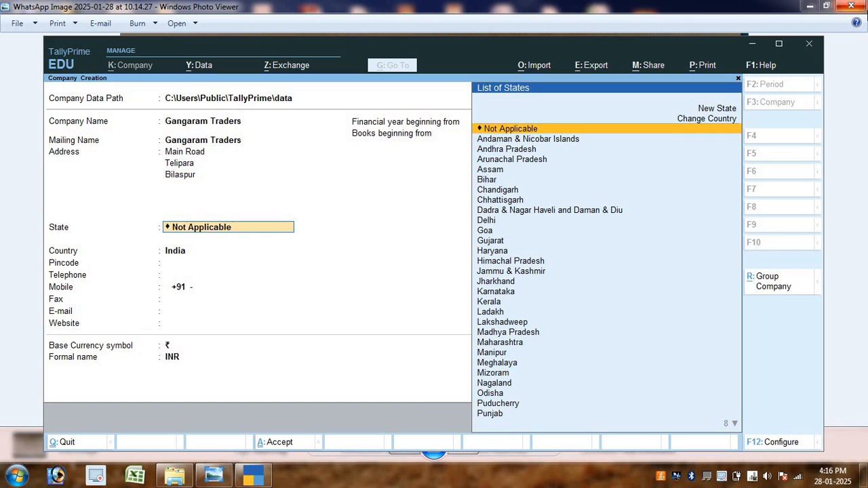
pyautogui.write('Chh')
pyautogui.press('Return')
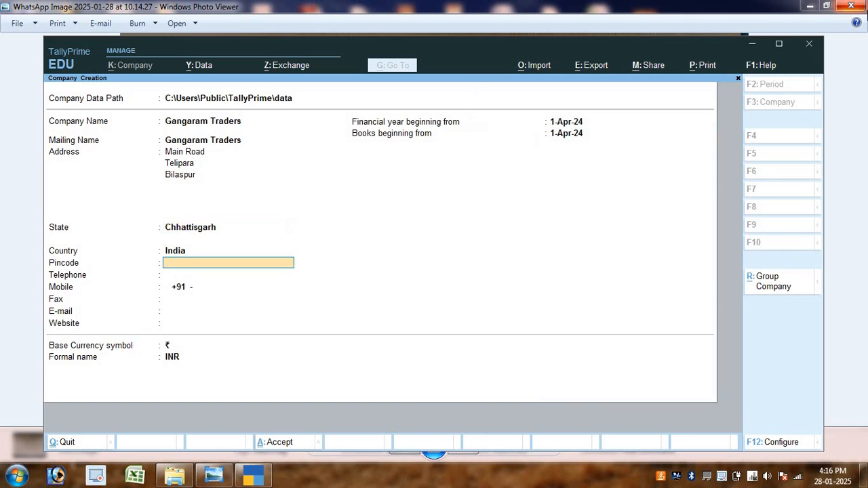
pyautogui.write('495001')
pyautogui.press('Return')
pyautogui.press('ctrl')
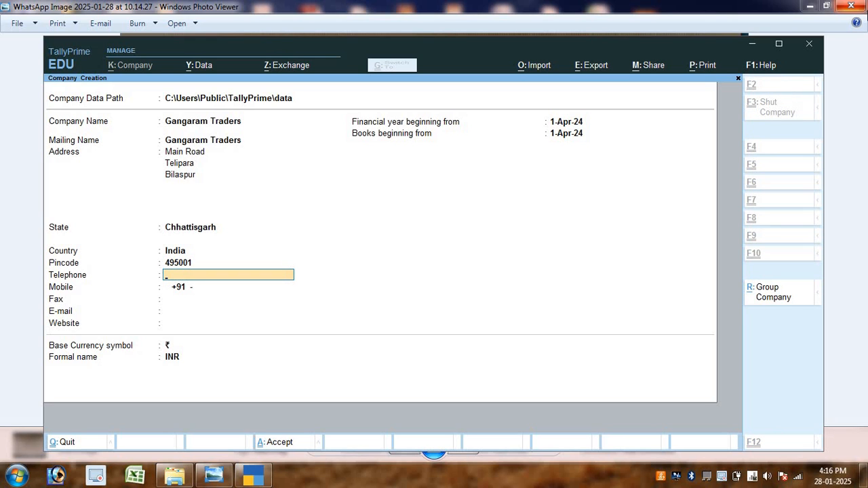
pyautogui.hotkey('ctrl', 'a')
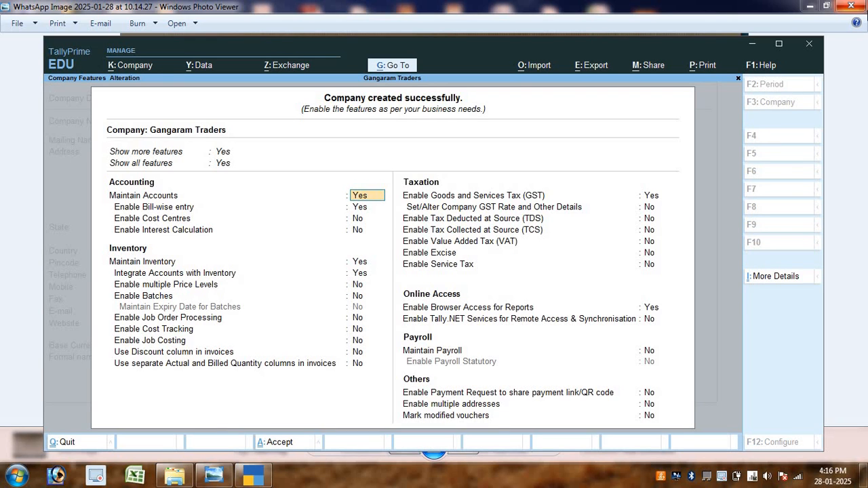
pyautogui.hotkey('ctrl', 'a')
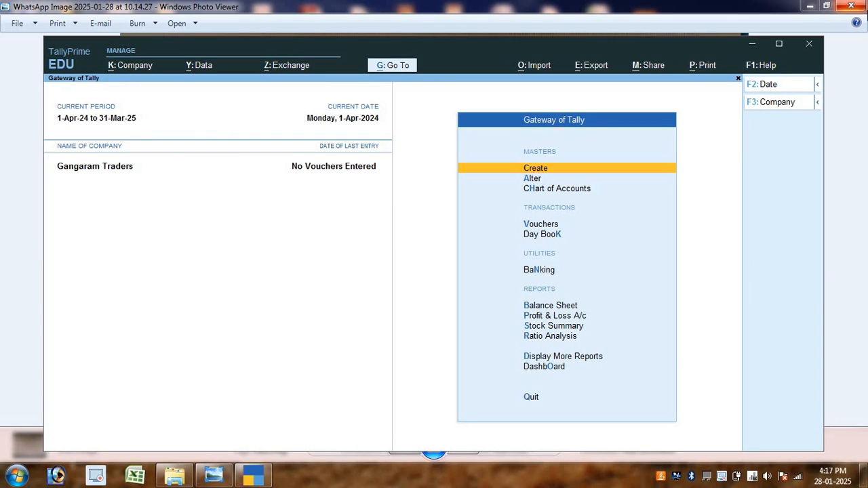
# Create the Capital A/c ledger
pyautogui.press('Return')
pyautogui.press('Down')
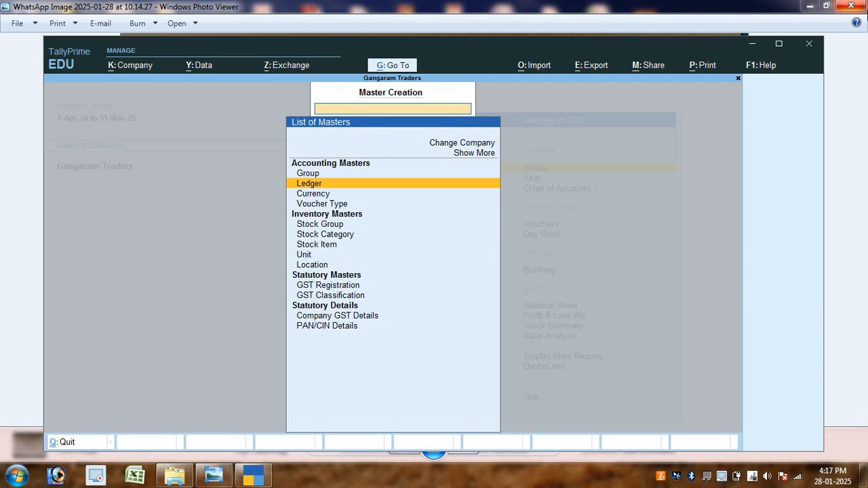
pyautogui.press('Return')
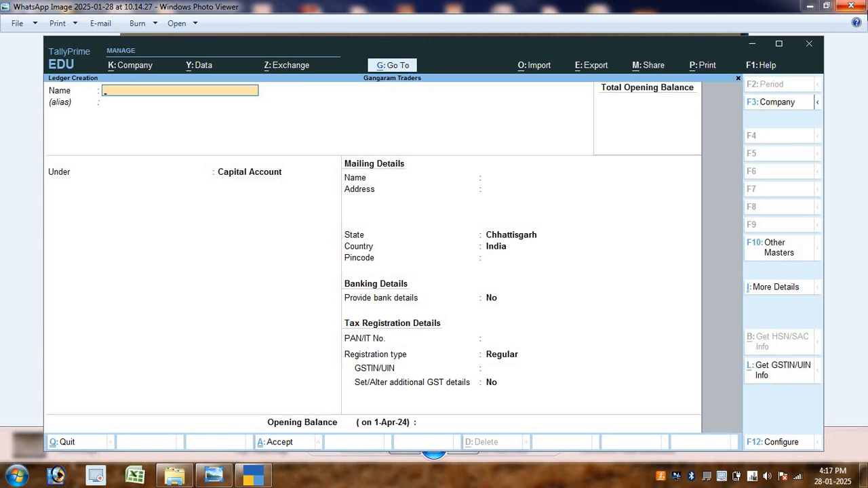
pyautogui.hotkey('alt', 'Tab')
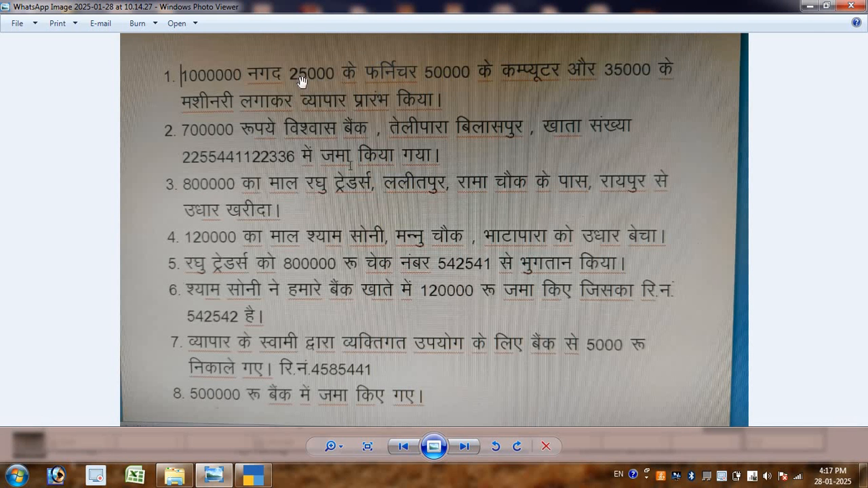
pyautogui.hotkey('alt', 'Tab')
pyautogui.write('Cap')
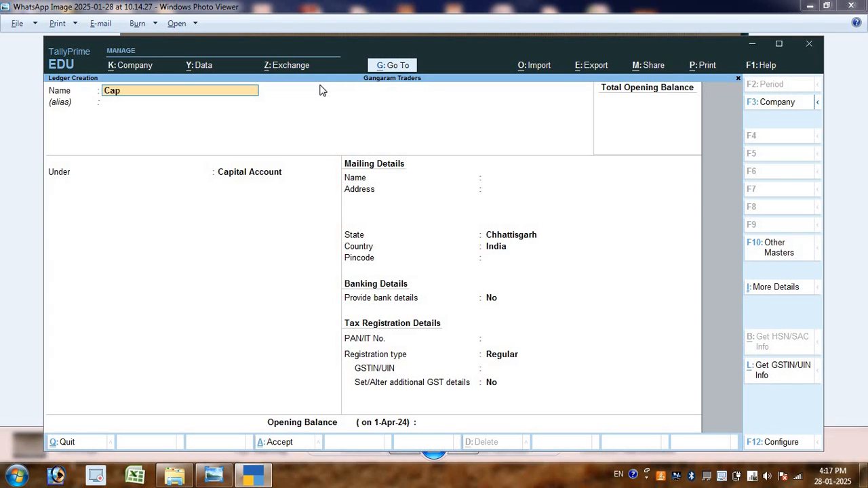
pyautogui.write('ita')
pyautogui.press('BackSpace')
pyautogui.press('BackSpace')
pyautogui.press('BackSpace')
pyautogui.press('BackSpace')
pyautogui.write('pital A/c')
pyautogui.press('Return')
pyautogui.hotkey('ctrl', 'a')
# Create the Computer A/c and Furniture ledgers under Fixed Assets
pyautogui.write('Computer a/c')
pyautogui.press('Return')
pyautogui.write('F')
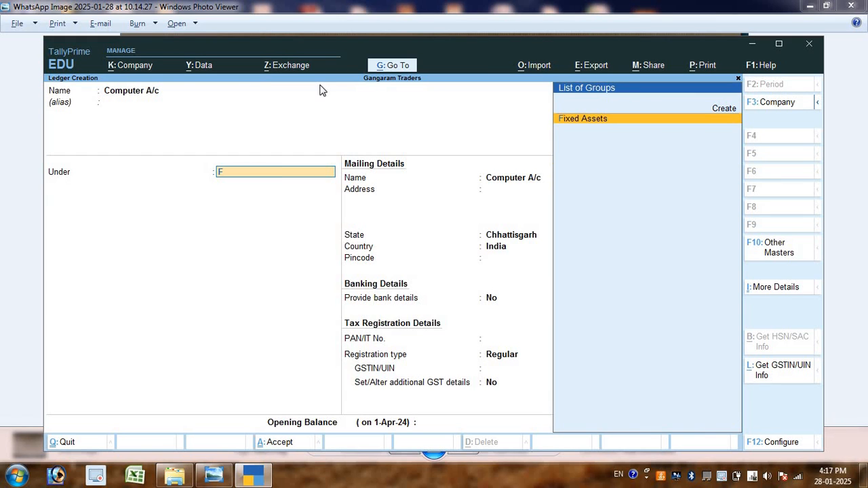
pyautogui.press('Return')
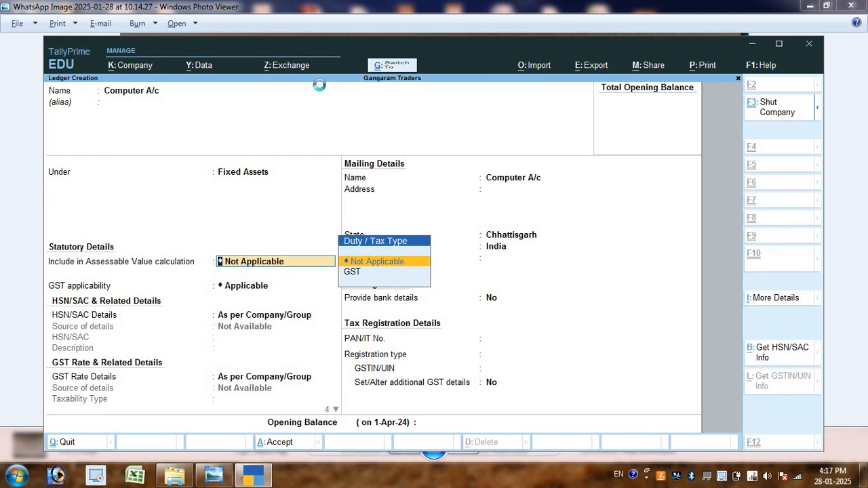
pyautogui.hotkey('ctrl', 'a')
pyautogui.write('F')
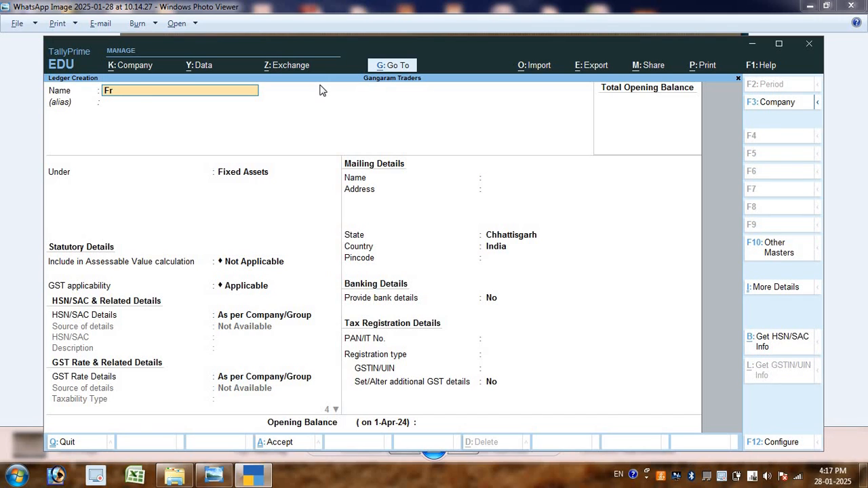
pyautogui.write('urniture')
pyautogui.press('Return')
pyautogui.press('Return')
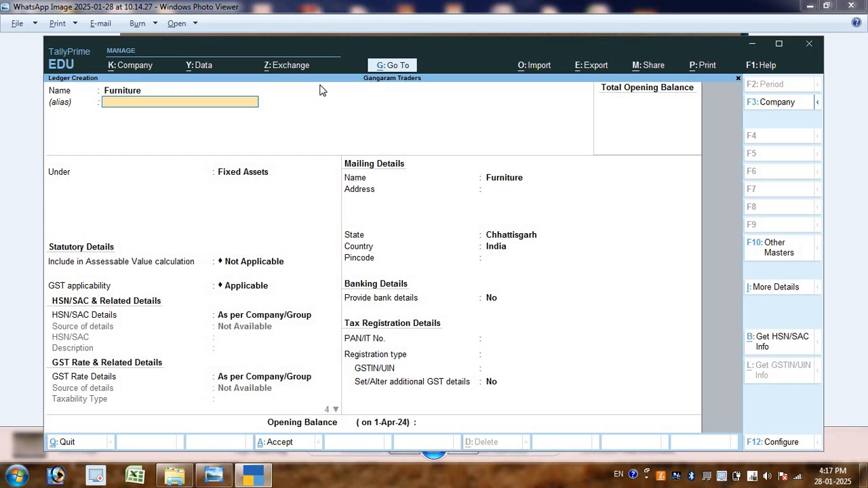
pyautogui.hotkey('ctrl', 'a')
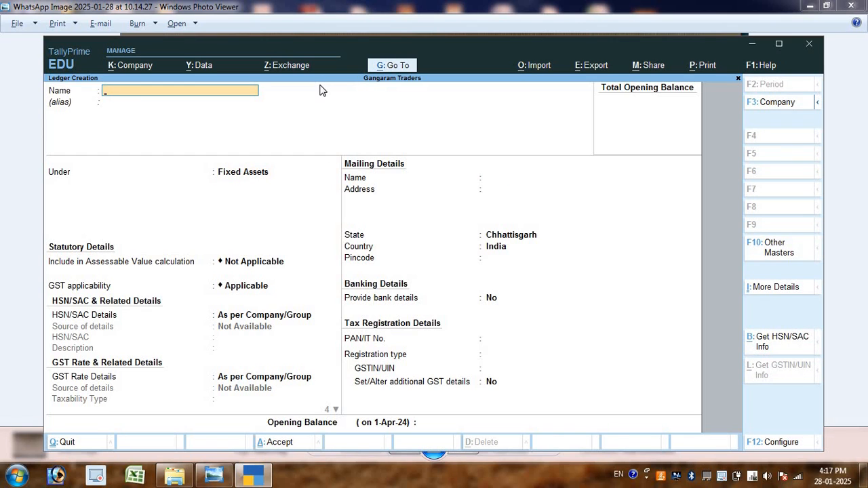
# Enter the Machinary ledger and bring up the transactions image
pyautogui.write('Machinary')
pyautogui.press('ctrl')
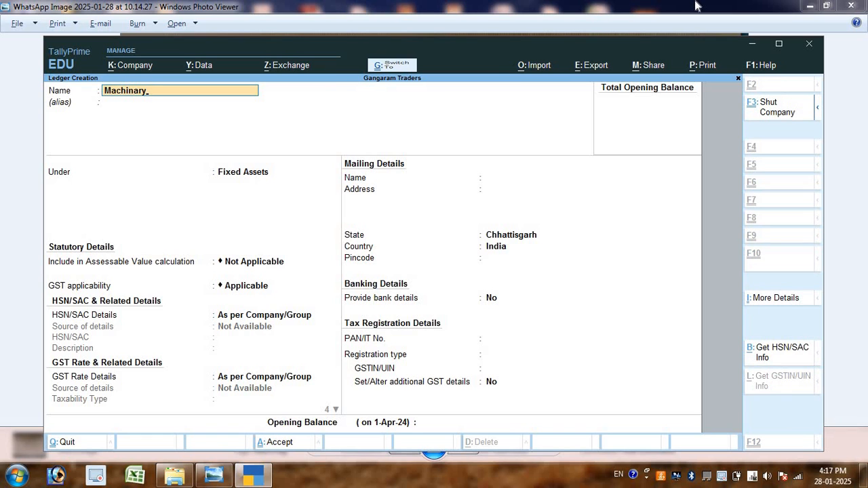
pyautogui.click(696, 5)
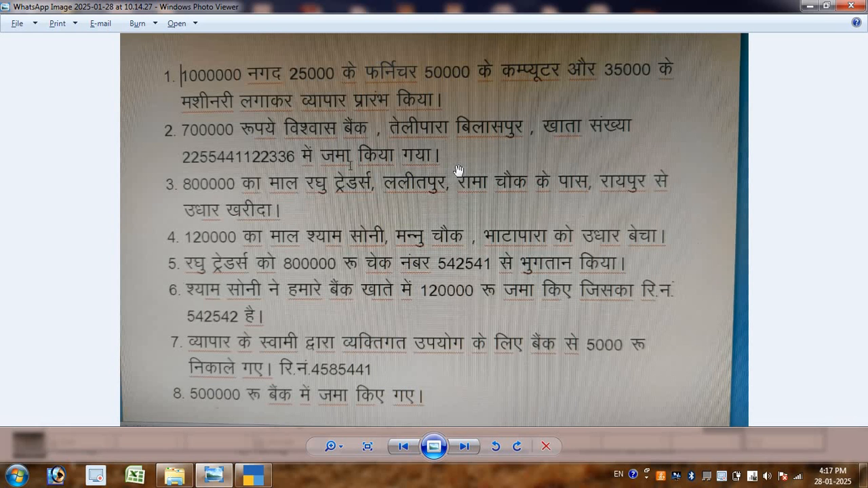
# Name a new ledger Viswas Bank A/c and place it under Bank Accounts
pyautogui.hotkey('alt', 'Tab')
pyautogui.write('V')
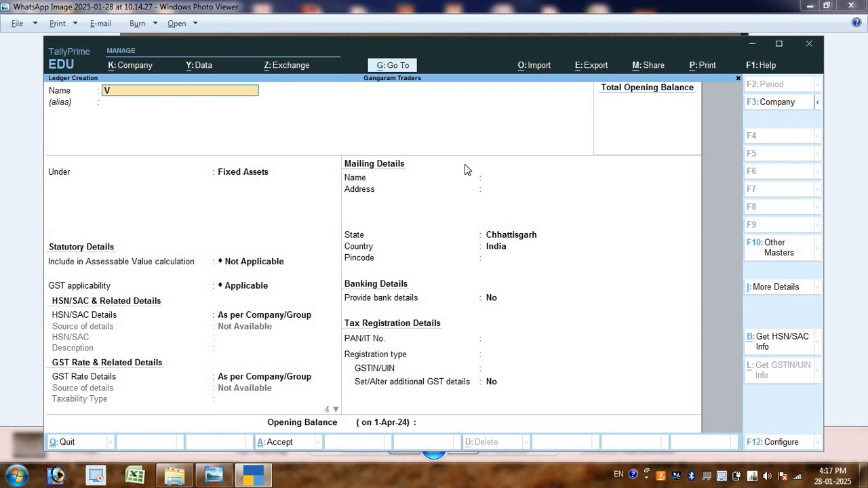
pyautogui.write('iswas Bank A/c')
pyautogui.press('Return')
pyautogui.write('Ban')
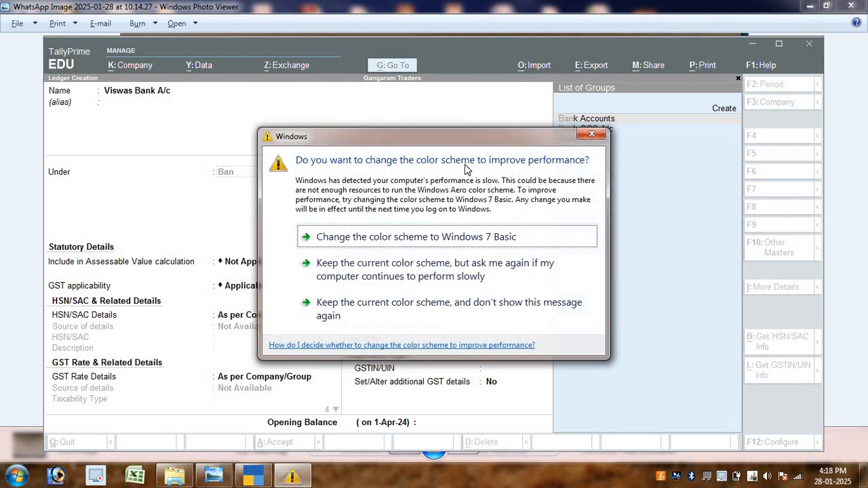
pyautogui.press('Return')
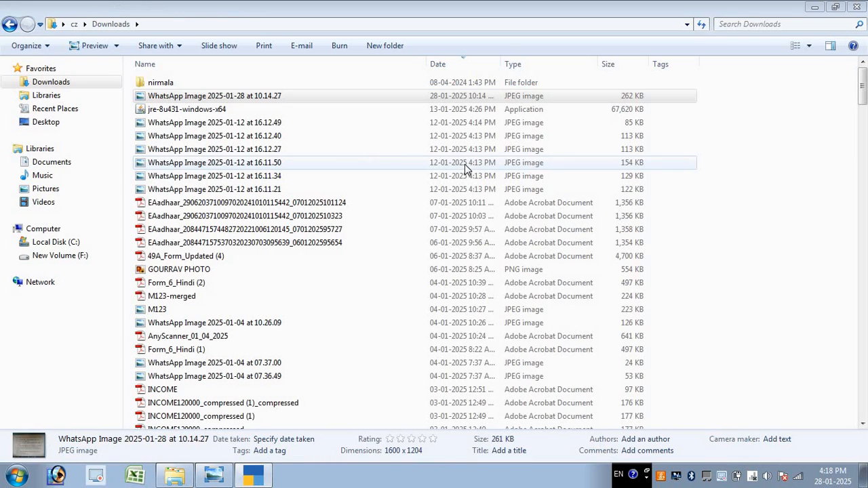
pyautogui.press('Return')
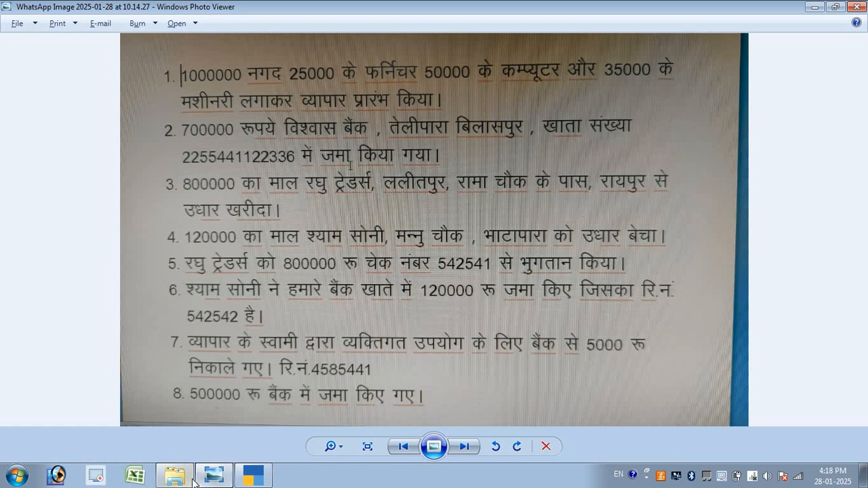
pyautogui.click(253, 475)
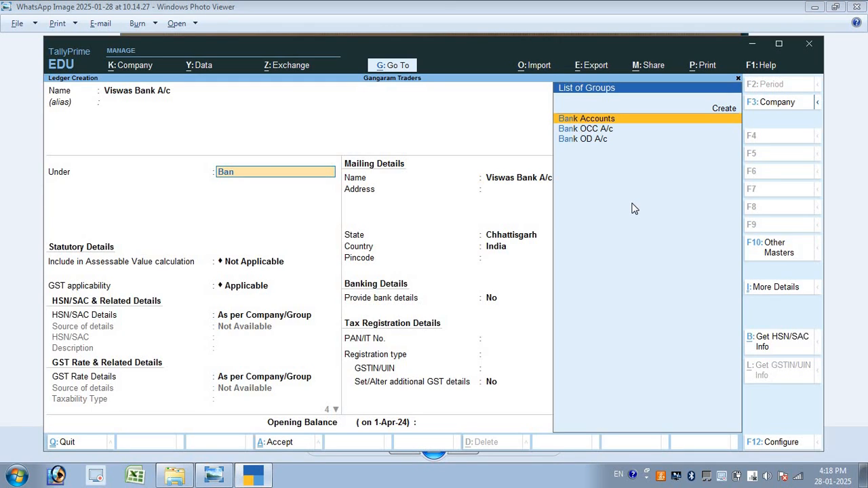
pyautogui.press('Return')
pyautogui.hotkey('alt', 'Tab')
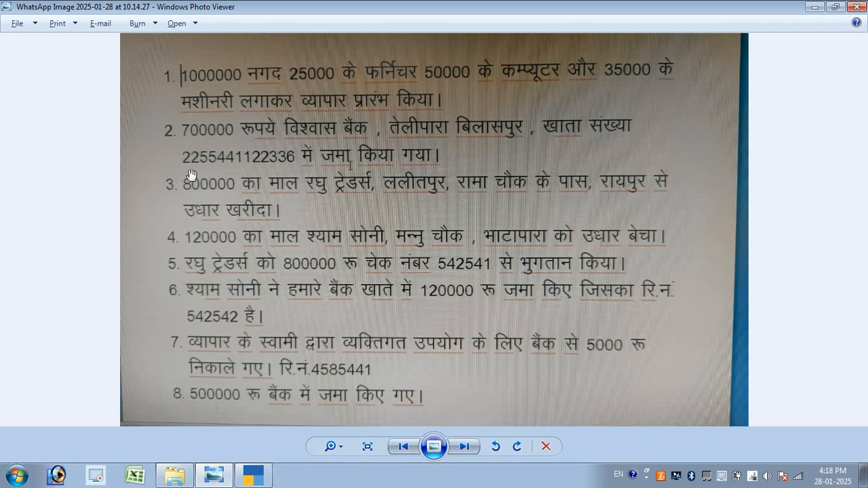
pyautogui.hotkey('alt', 'Tab')
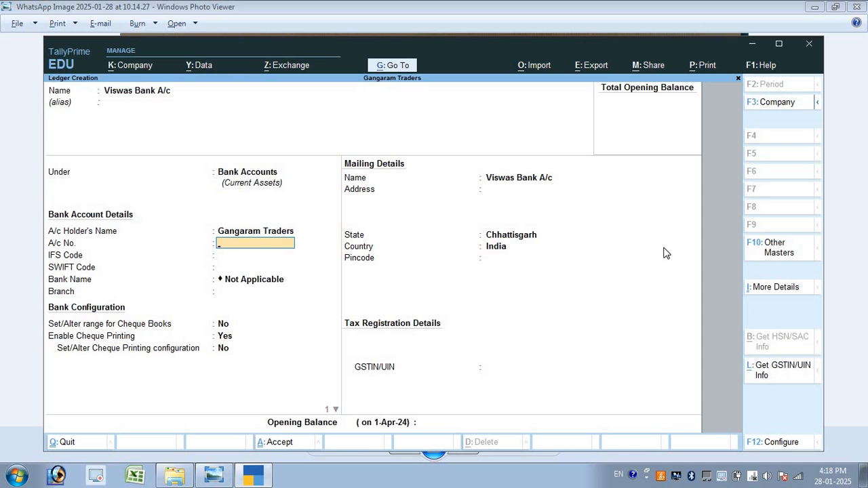
# Enter the bank account number and skip past the cheque settings
pyautogui.hotkey('alt', 'Tab')
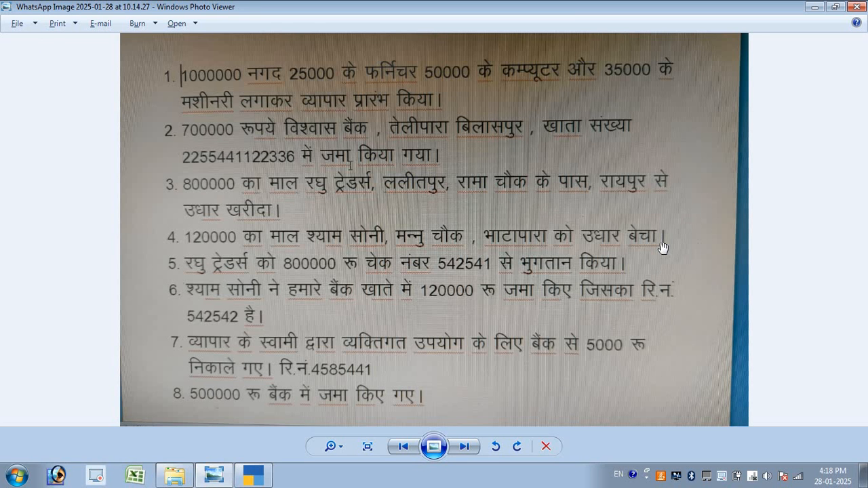
pyautogui.hotkey('alt', 'Tab')
pyautogui.write('22336')
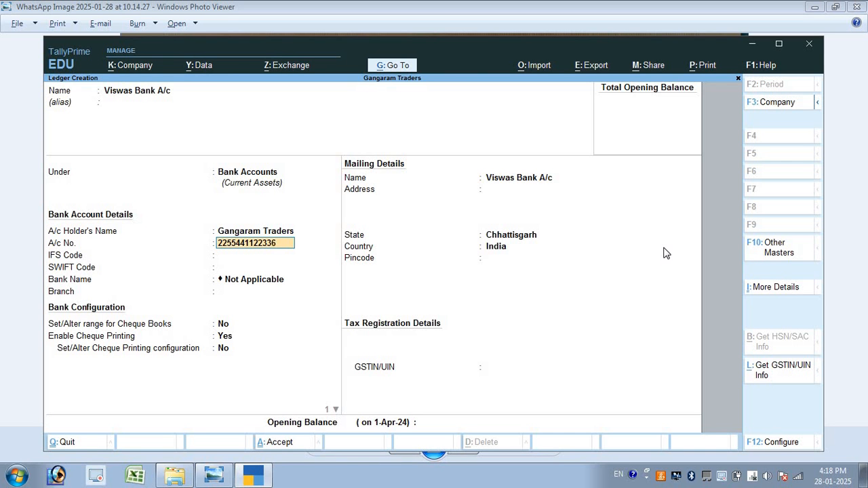
pyautogui.press('Return')
pyautogui.press('Return')
pyautogui.press('Return')
pyautogui.press('Return')
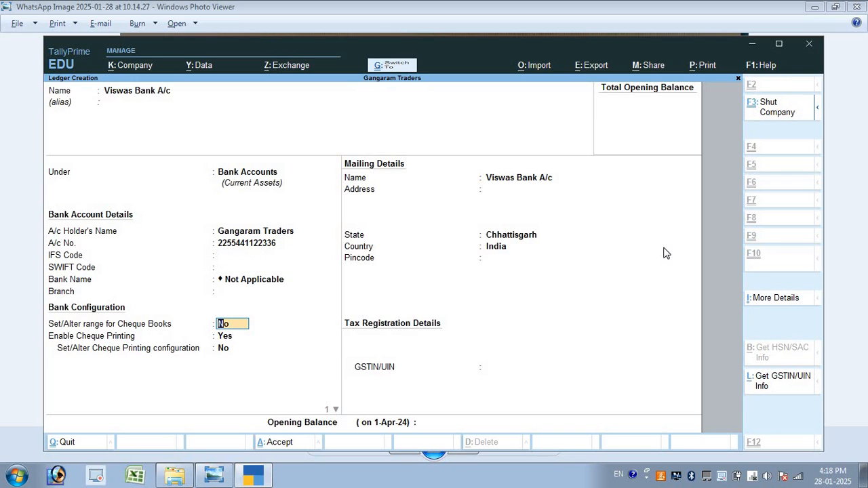
pyautogui.press('Return')
pyautogui.press('Return')
pyautogui.press('Return')
pyautogui.press('Return')
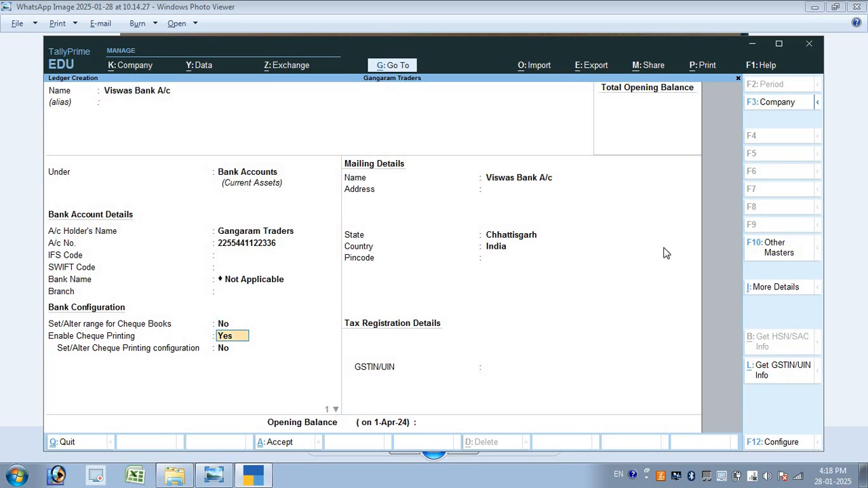
# Enter the bank's mailing address and pincode, keep Chhattisgarh, and save the ledger
pyautogui.hotkey('alt', 'Tab')
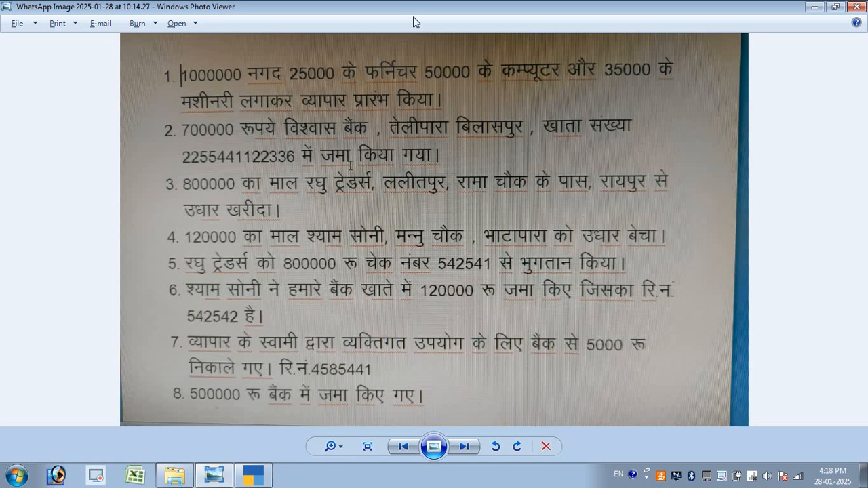
pyautogui.hotkey('alt', 'Tab')
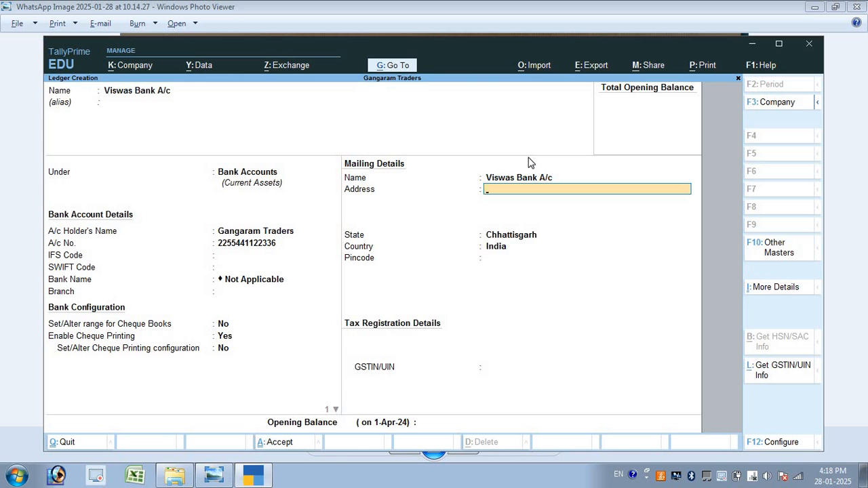
pyautogui.write('Telipara')
pyautogui.press('Return')
pyautogui.write('Bilaspur')
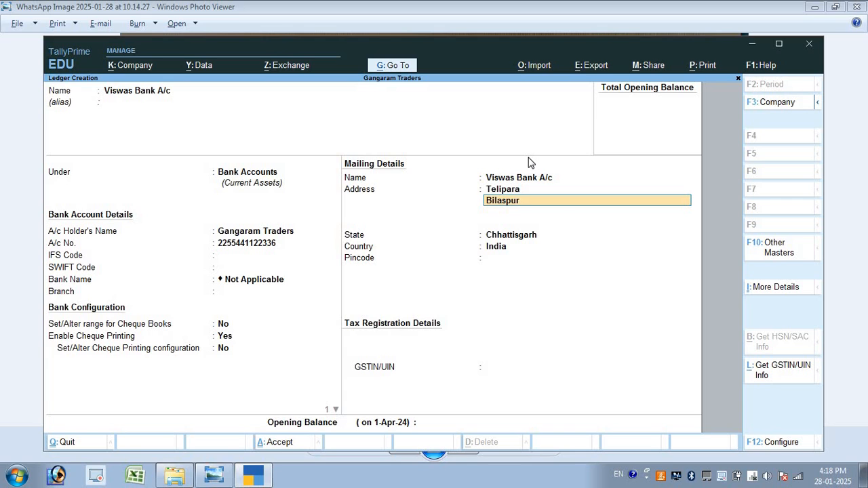
pyautogui.press('Return')
pyautogui.press('Return')
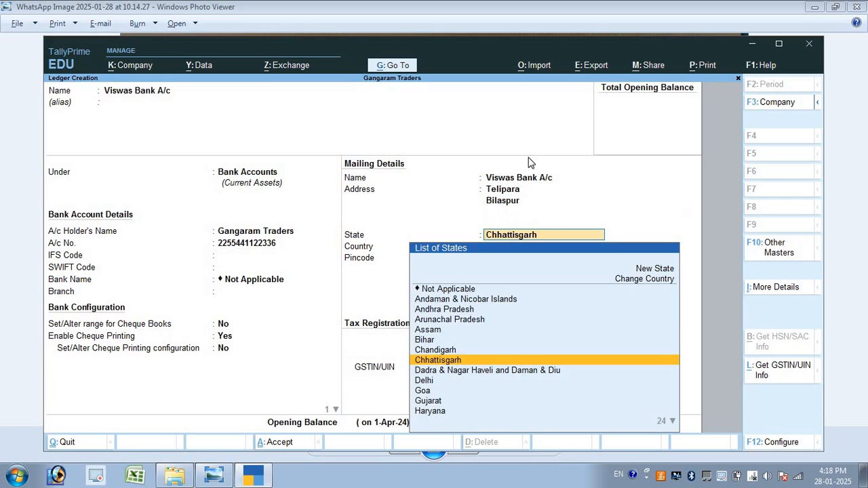
pyautogui.press('Return')
pyautogui.write('495001')
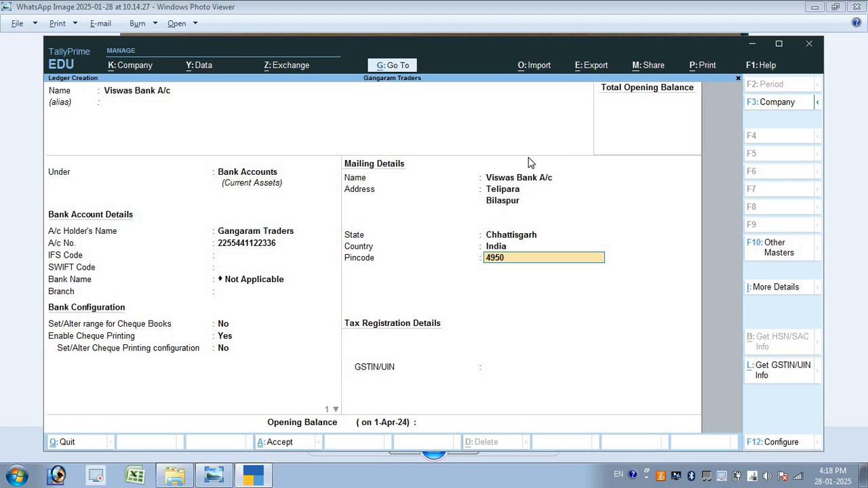
pyautogui.press('Return')
pyautogui.hotkey('ctrl', 'a')
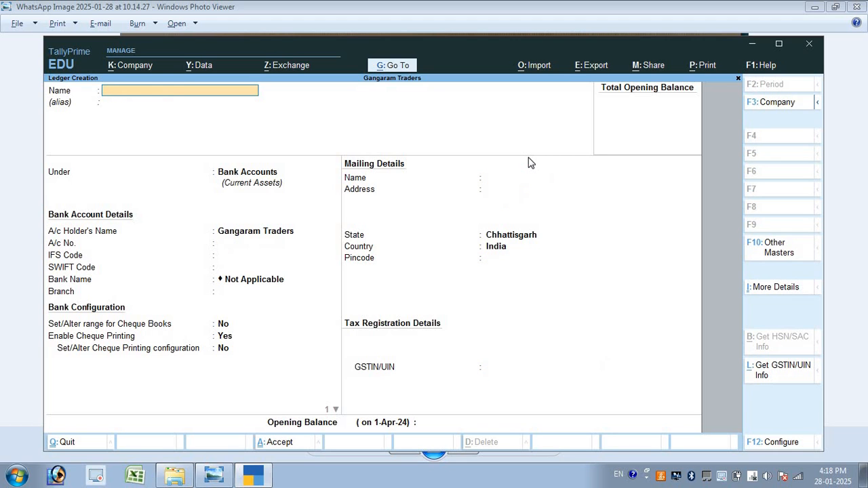
# Show the exercise sheet to read transaction 3, the 800000 credit purchase
pyautogui.hotkey('alt', 'Tab')
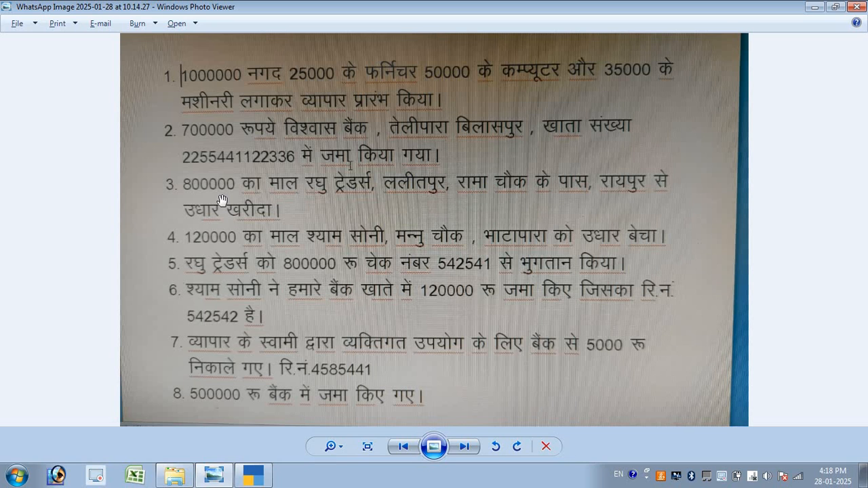
# Name a new ledger Raghu Traders A/c under Sundry Creditors, keeping bill-by-bill balances on
pyautogui.hotkey('alt', 'Tab')
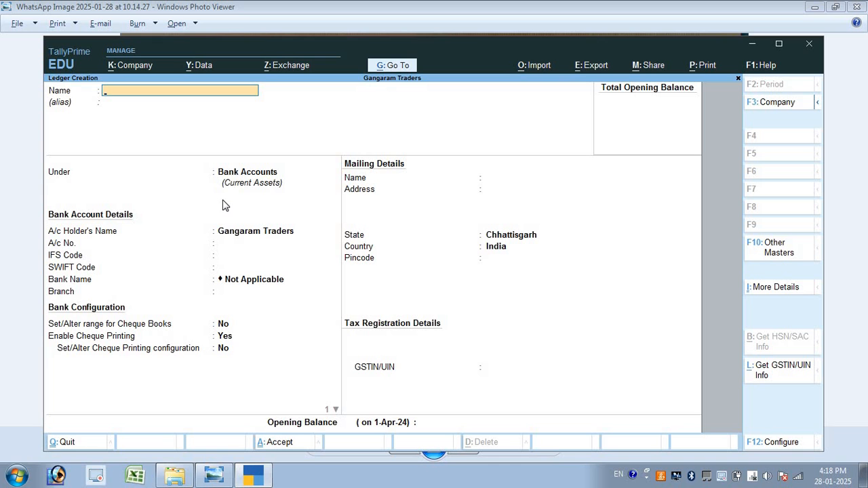
pyautogui.write('Raghu Traders A/c')
pyautogui.press('Return')
pyautogui.press('Return')
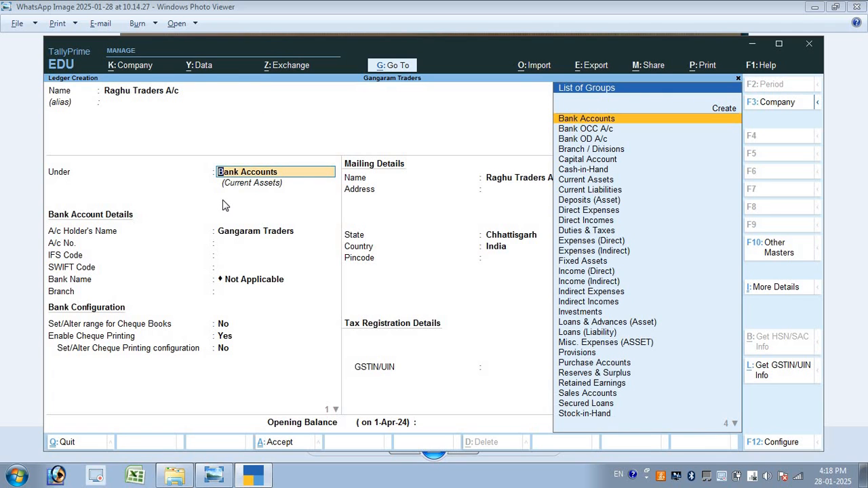
pyautogui.write('Su')
pyautogui.press('Down')
pyautogui.press('Return')
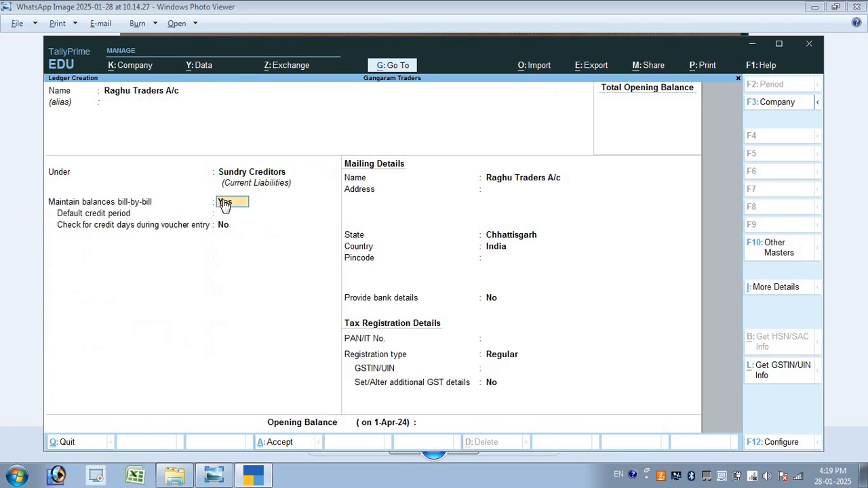
pyautogui.press('y')
pyautogui.press('Return')
pyautogui.press('Return')
pyautogui.press('Return')
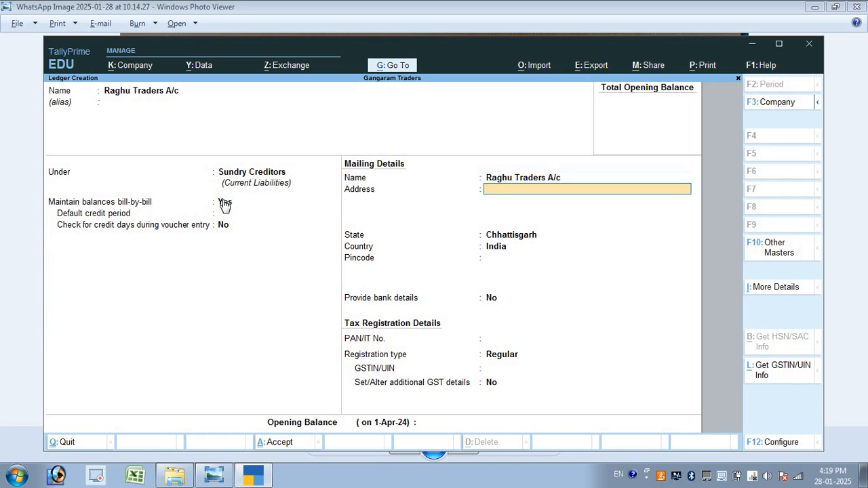
pyautogui.hotkey('alt', 'Tab')
pyautogui.hotkey('alt', 'Tab')
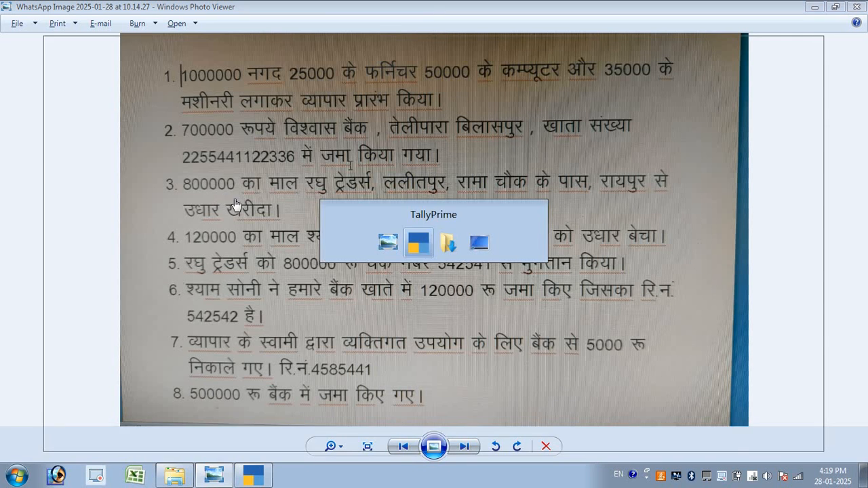
# Enter the supplier's three-line address and pincode, then save the ledger
pyautogui.write('Lal')
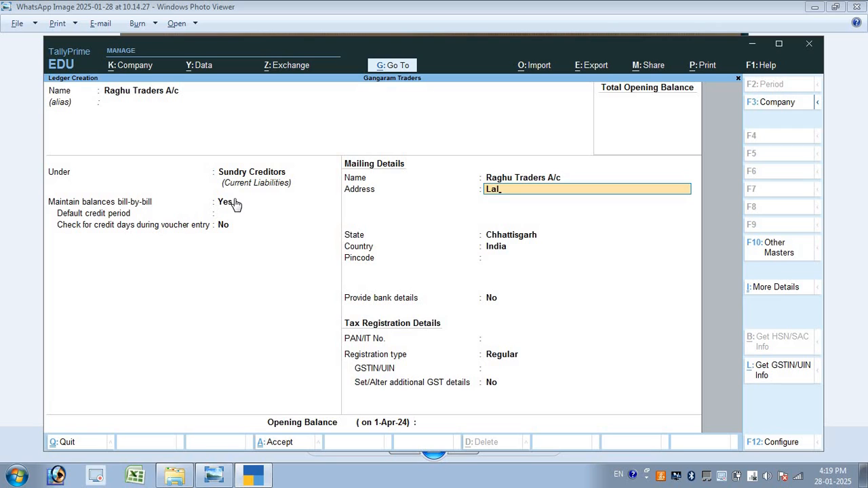
pyautogui.write('it Pur')
pyautogui.press('Return')
pyautogui.write('Ran')
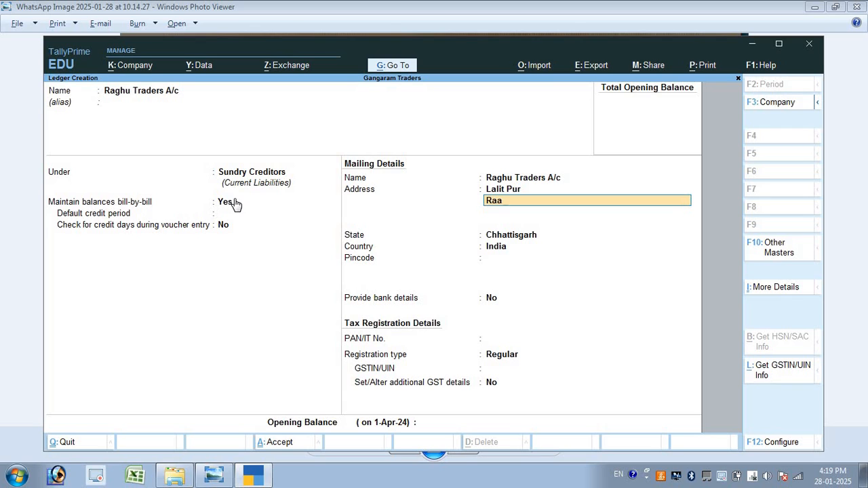
pyautogui.press('BackSpace')
pyautogui.write('ma chouk Ke Paas')
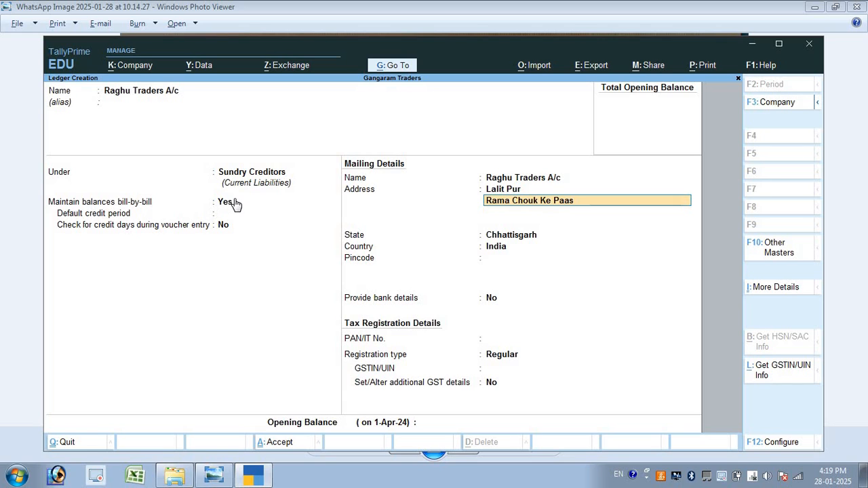
pyautogui.press('Return')
pyautogui.write('Ra')
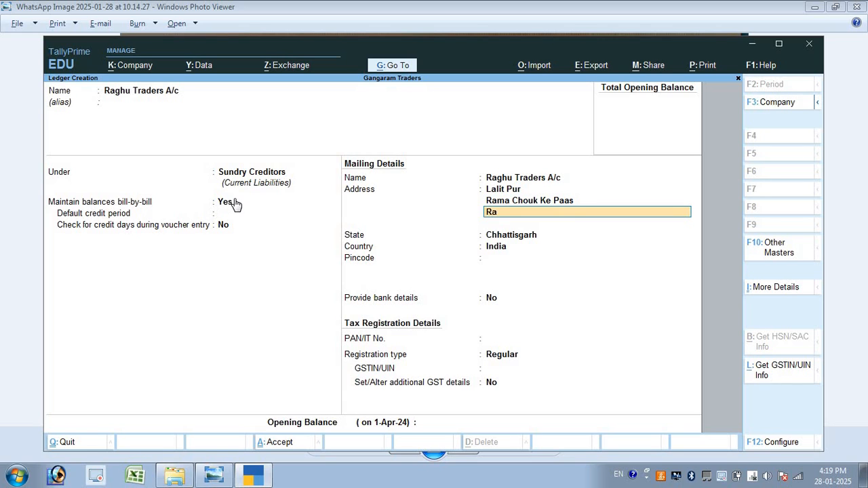
pyautogui.write('ipur')
pyautogui.press('Return')
pyautogui.press('Return')
pyautogui.press('Return')
pyautogui.write('4')
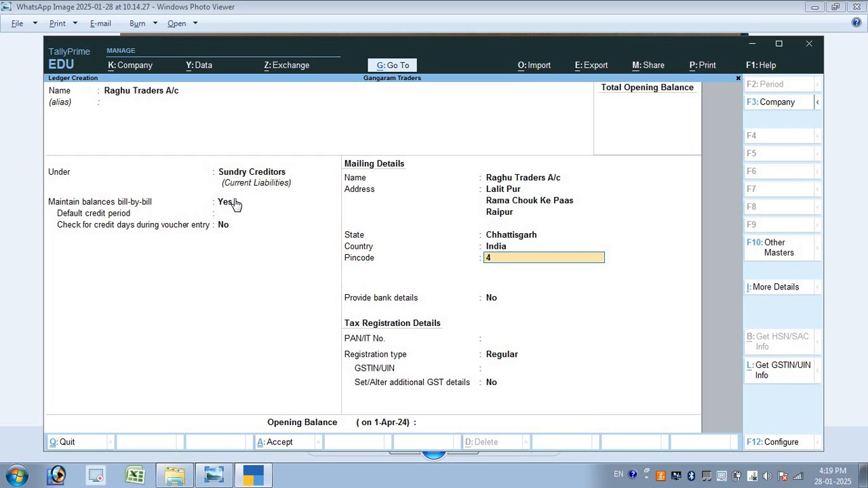
pyautogui.write('95002')
pyautogui.press('Return')
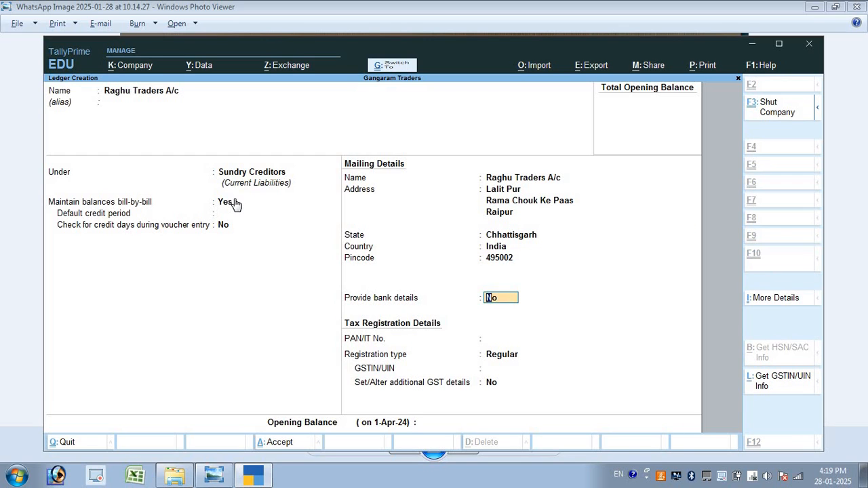
pyautogui.hotkey('ctrl', 'a')
pyautogui.hotkey('alt', 'Tab')
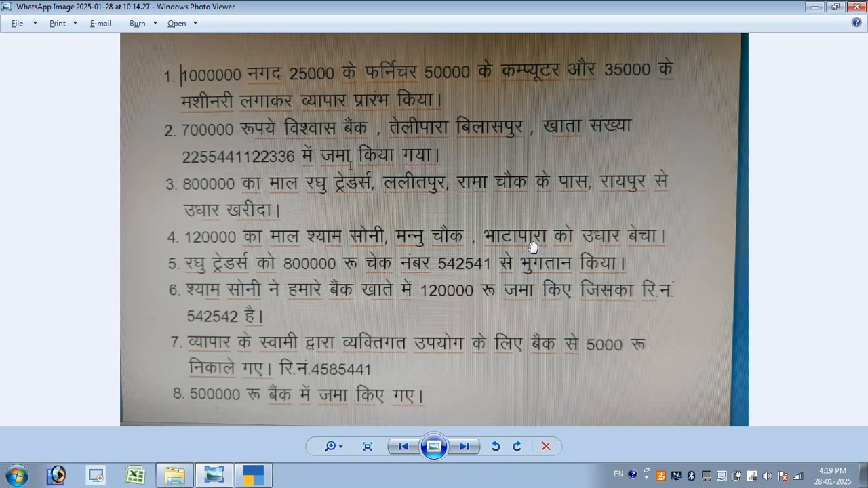
# Create a customer ledger under Sundry Debtors, keeping bill-by-bill balances on
pyautogui.hotkey('alt', 'Tab')
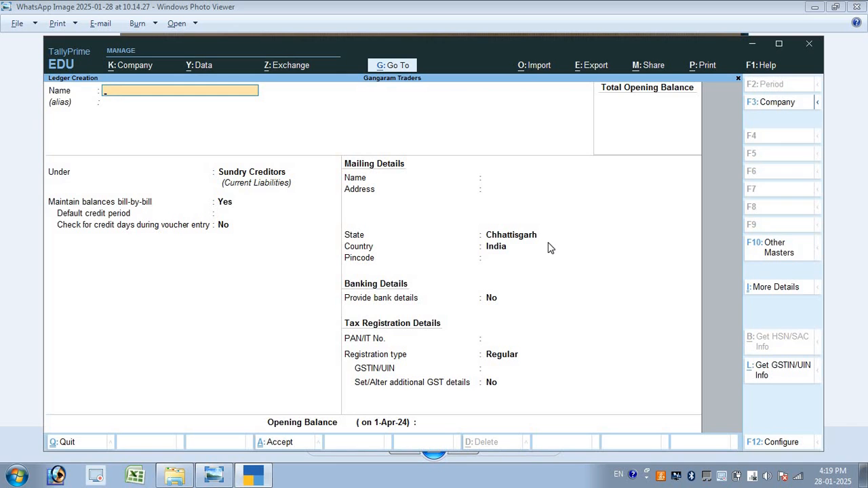
pyautogui.hotkey('alt', 'Tab')
pyautogui.hotkey('alt', 'Tab')
pyautogui.press('Return')
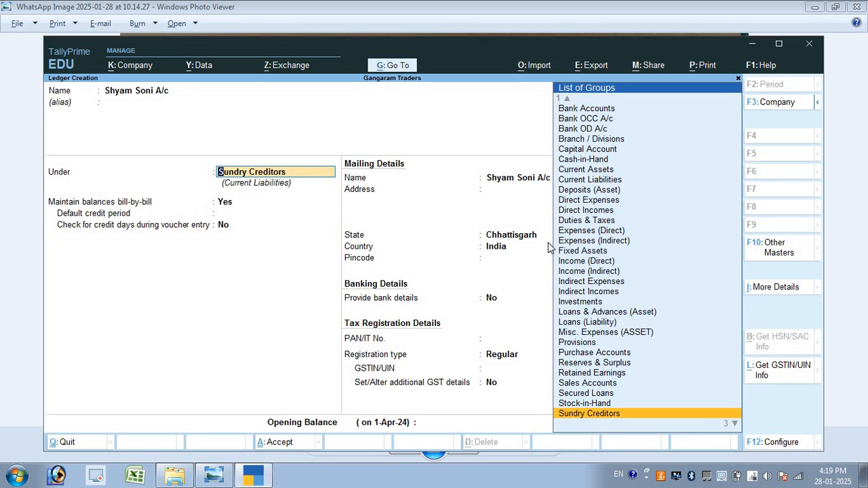
pyautogui.press('Down')
pyautogui.press('Return')
pyautogui.press('Return')
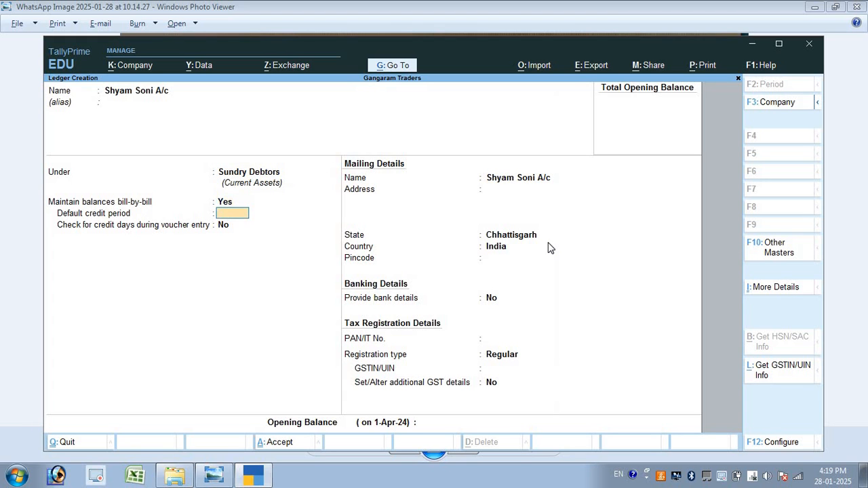
pyautogui.press('Return')
pyautogui.press('Return')
pyautogui.press('Return')
pyautogui.hotkey('alt', 'Tab')
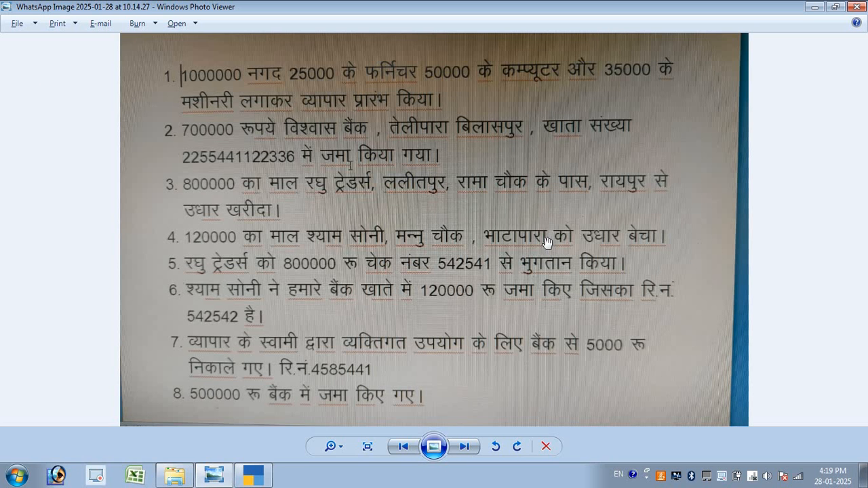
pyautogui.hotkey('alt', 'Tab')
# Enter the customer's two-line mailing address
pyautogui.write('Manu')
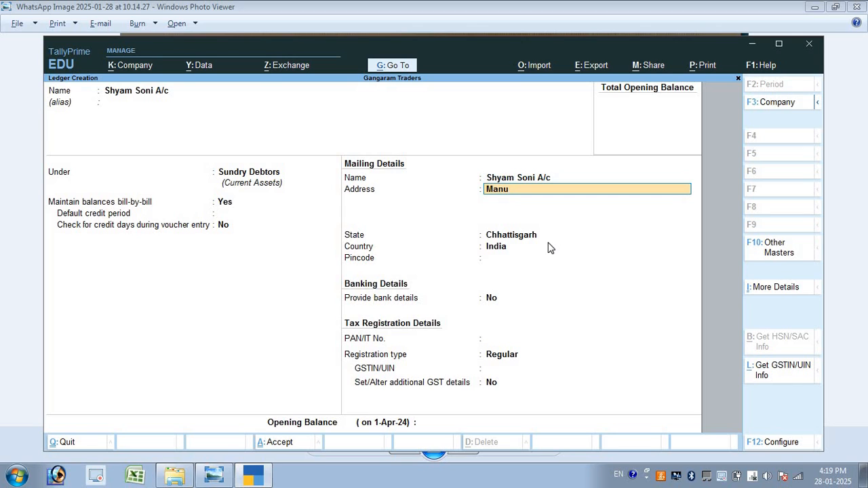
pyautogui.press('BackSpace')
pyautogui.write('nu Chouk')
pyautogui.press('Return')
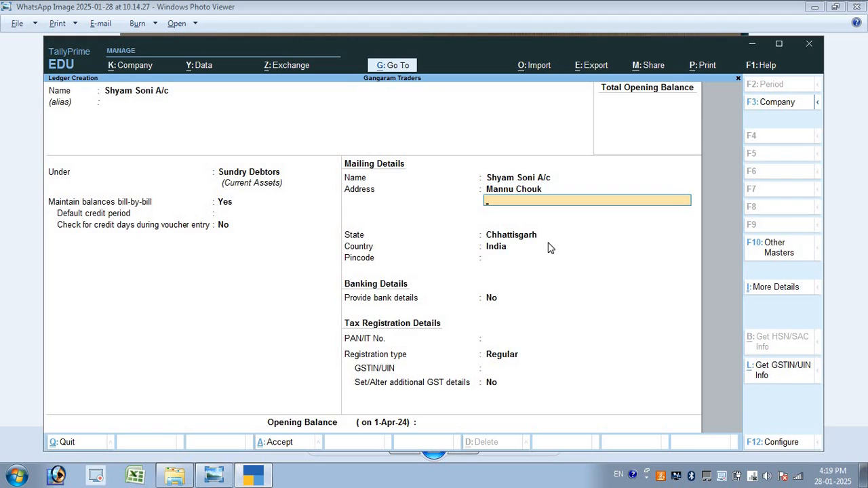
pyautogui.hotkey('alt', 'Tab')
pyautogui.hotkey('alt', 'Tab')
pyautogui.write('Bhatapara')
pyautogui.press('Return')
# Keep Chhattisgarh as the state, enter the pincode, and save the debtor ledger
pyautogui.press('Return')
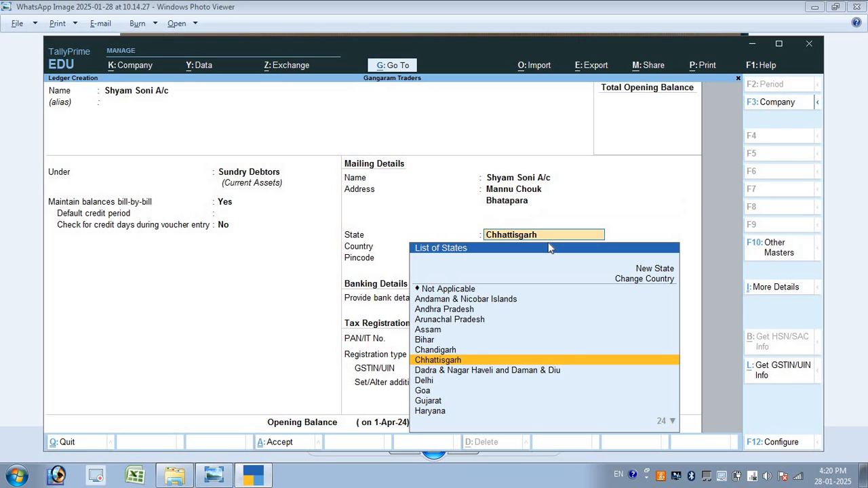
pyautogui.press('Return')
pyautogui.write('495113')
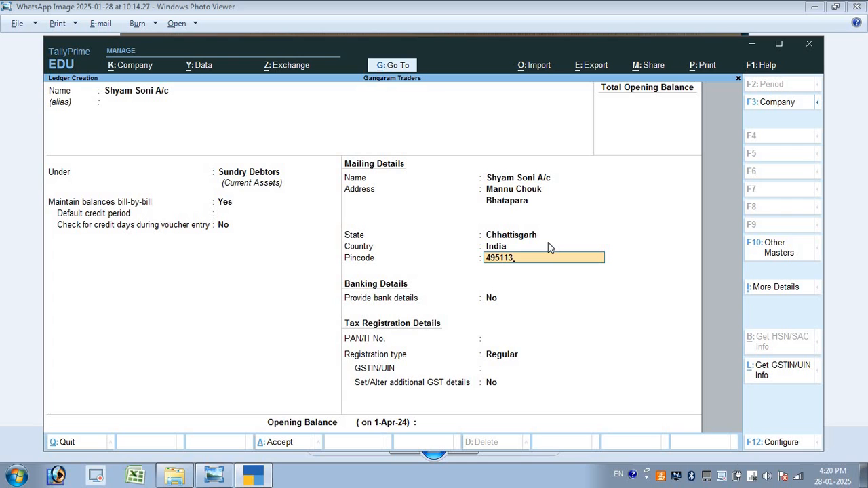
pyautogui.press('BackSpace')
pyautogui.write('5115')
pyautogui.press('Return')
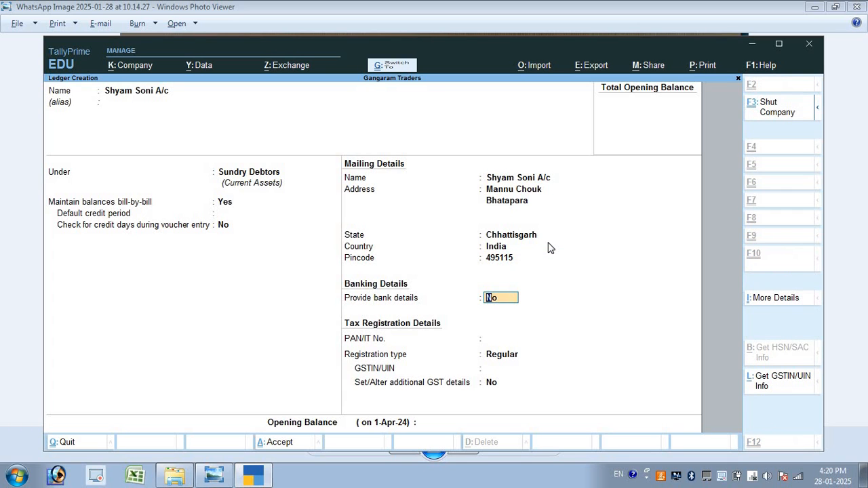
pyautogui.hotkey('ctrl', 'a')
pyautogui.hotkey('alt', 'Tab')
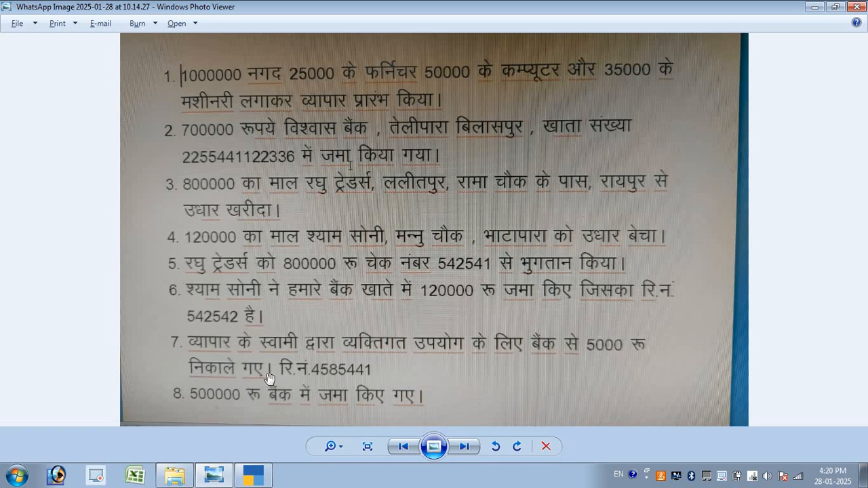
# Create a Drawing A/c ledger under Capital Account, leaving the other fields at their defaults
pyautogui.hotkey('alt', 'Tab')
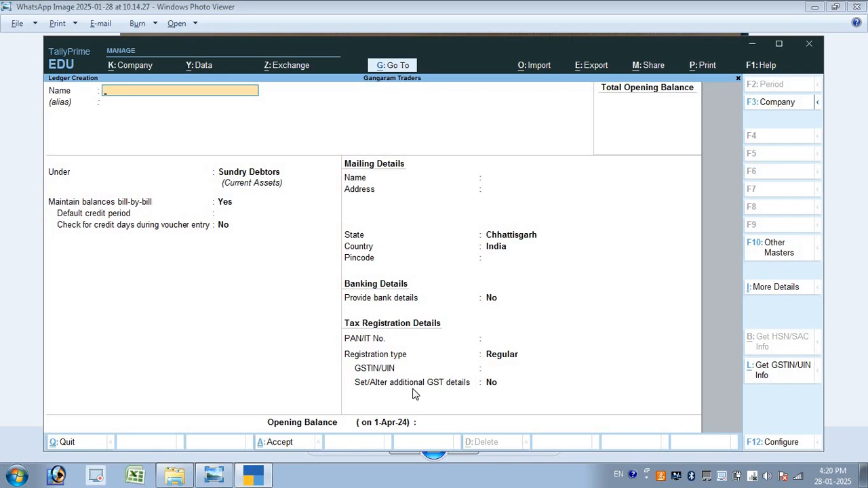
pyautogui.write('Drawing a/c')
pyautogui.press('Return')
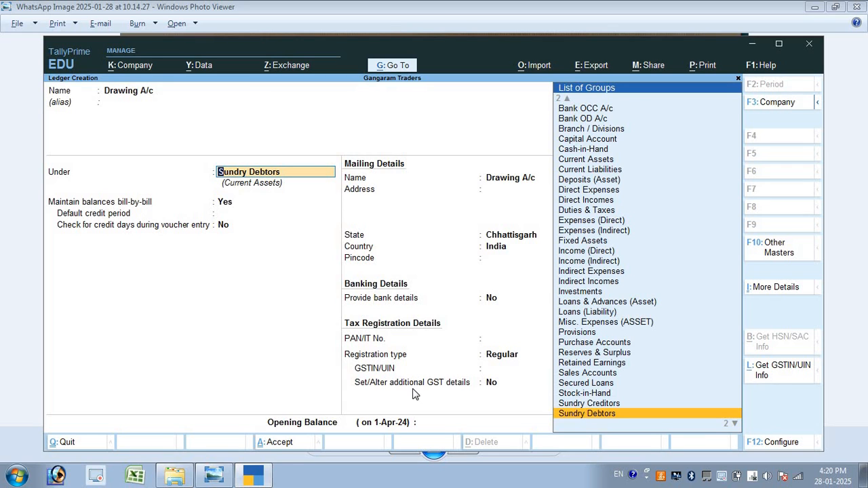
pyautogui.write('ca')
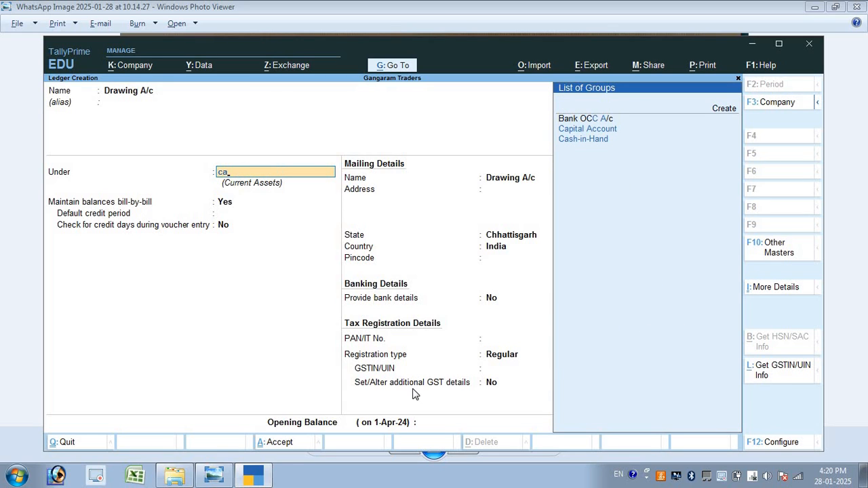
pyautogui.press('Down')
pyautogui.press('Return')
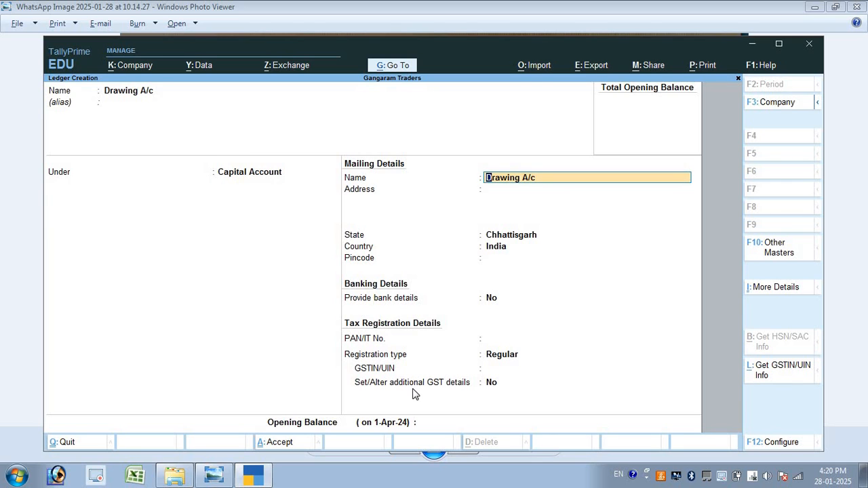
pyautogui.press('Return')
pyautogui.press('Return')
pyautogui.press('Return')
pyautogui.press('Return')
pyautogui.press('Return')
pyautogui.press('Return')
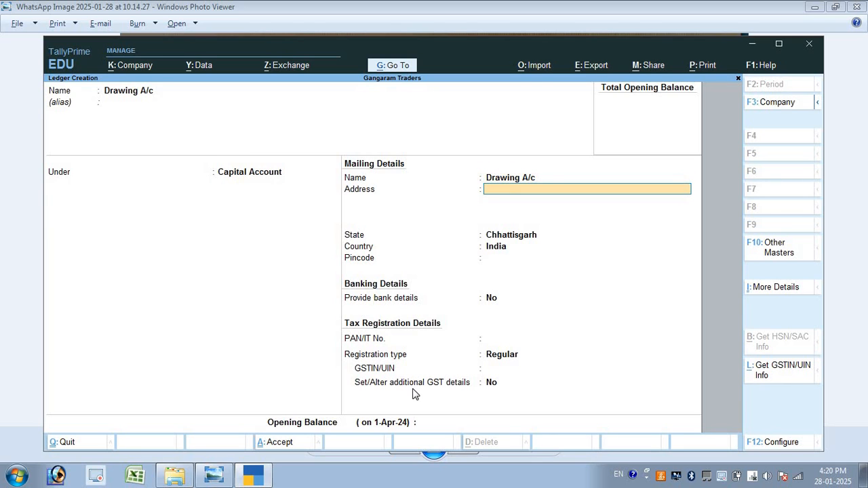
pyautogui.press('Return')
pyautogui.press('Return')
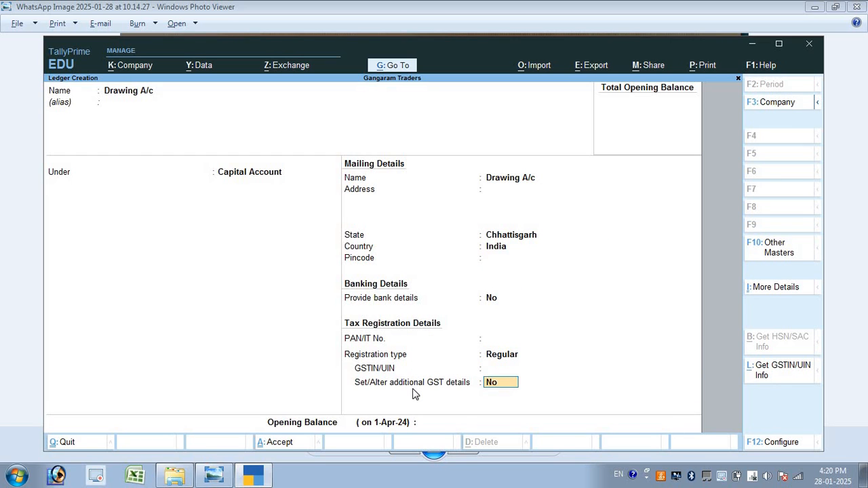
pyautogui.press('Return')
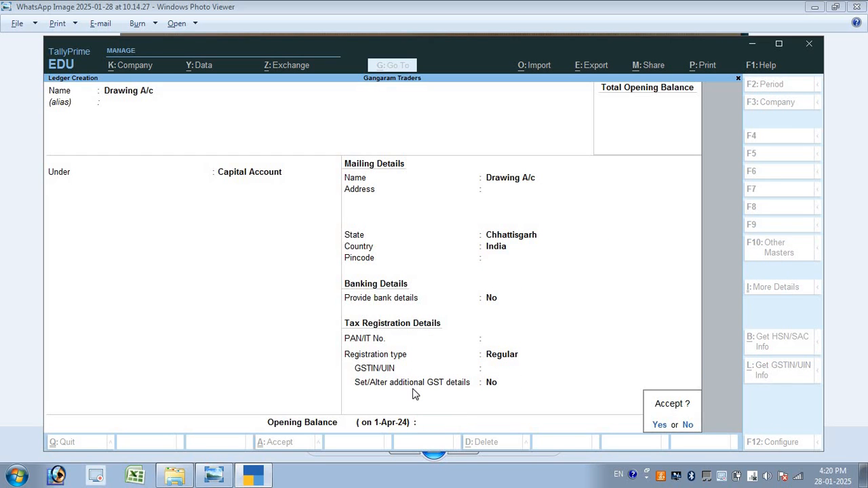
pyautogui.press('Return')
pyautogui.hotkey('alt', 'Tab')
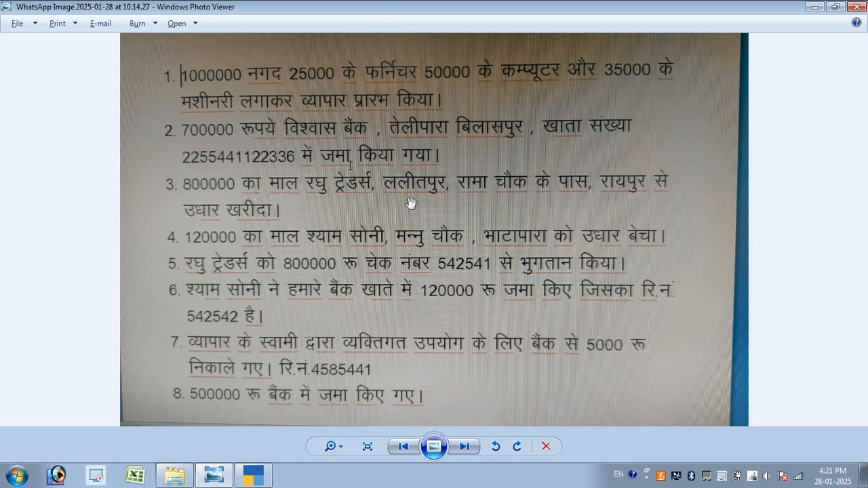
# Create the Purchase A/c ledger under the Purchase Accounts group
pyautogui.hotkey('alt', 'Tab')
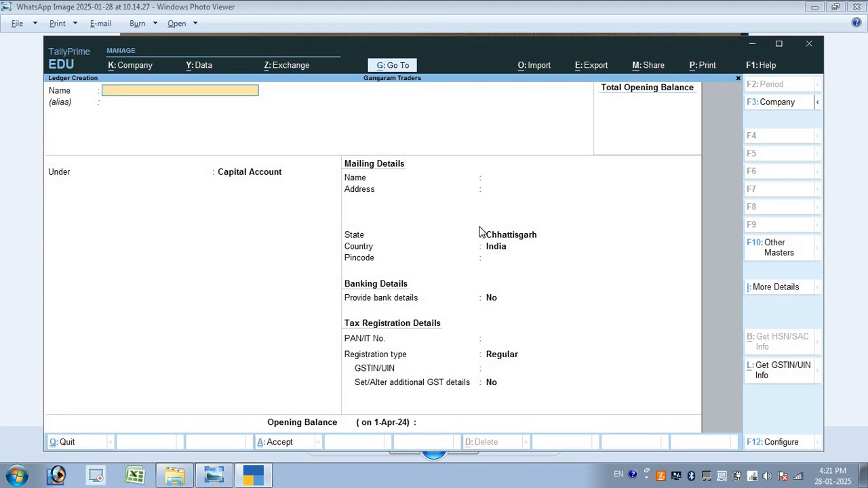
pyautogui.write('Purchase a/c')
pyautogui.press('Return')
pyautogui.press('Return')
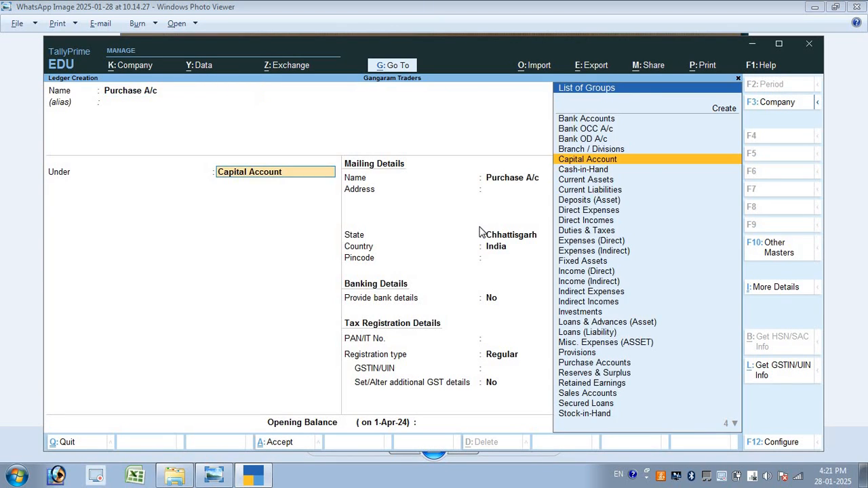
pyautogui.write('Pur')
pyautogui.press('Return')
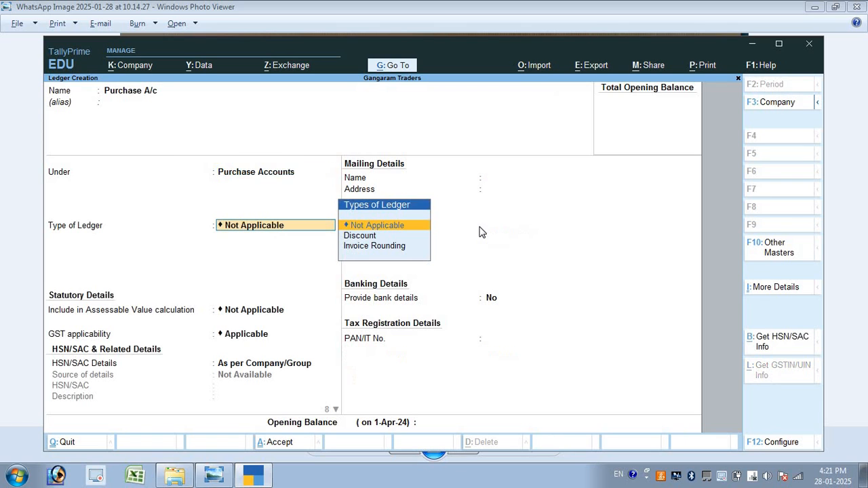
pyautogui.hotkey('ctrl', 'a')
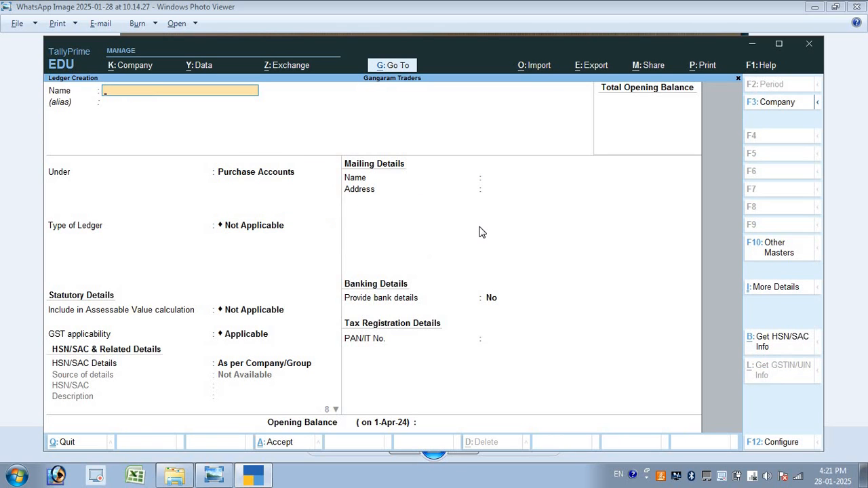
# Create the Sales A/c ledger under Sales Accounts, then leave ledger creation
pyautogui.write('Sales a/c')
pyautogui.press('Return')
pyautogui.press('Return')
pyautogui.write('Sal')
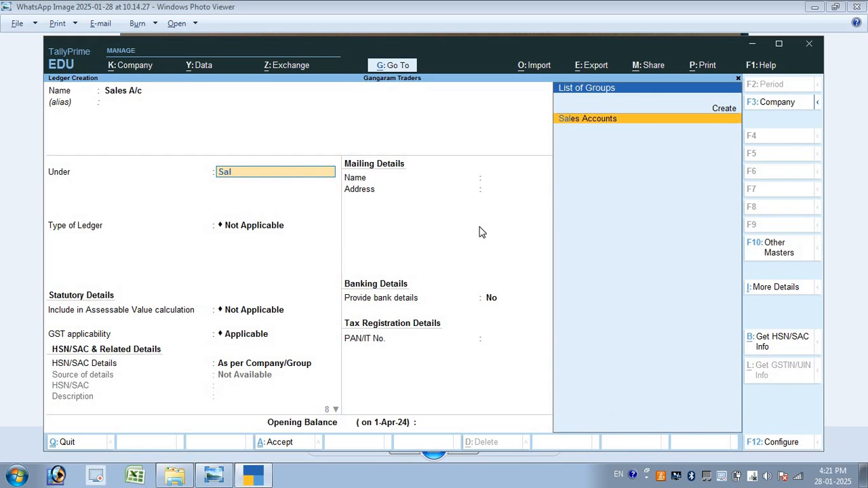
pyautogui.press('Return')
pyautogui.hotkey('ctrl', 'a')
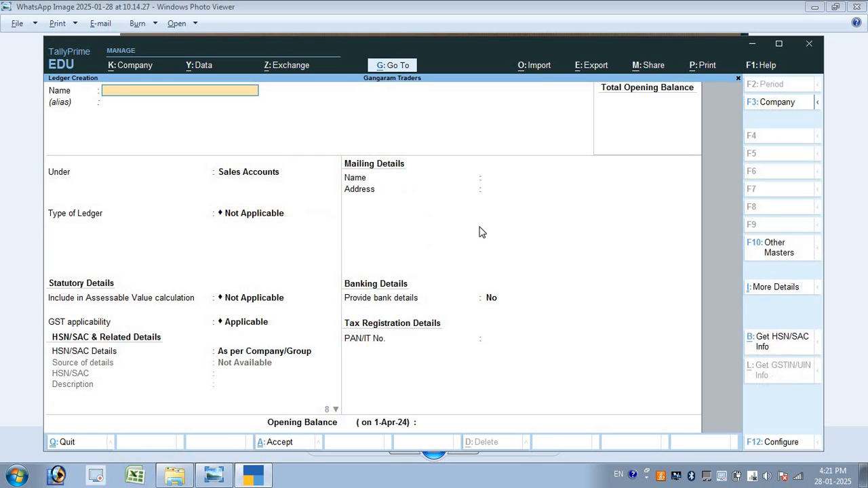
pyautogui.hotkey('alt', 'Tab')
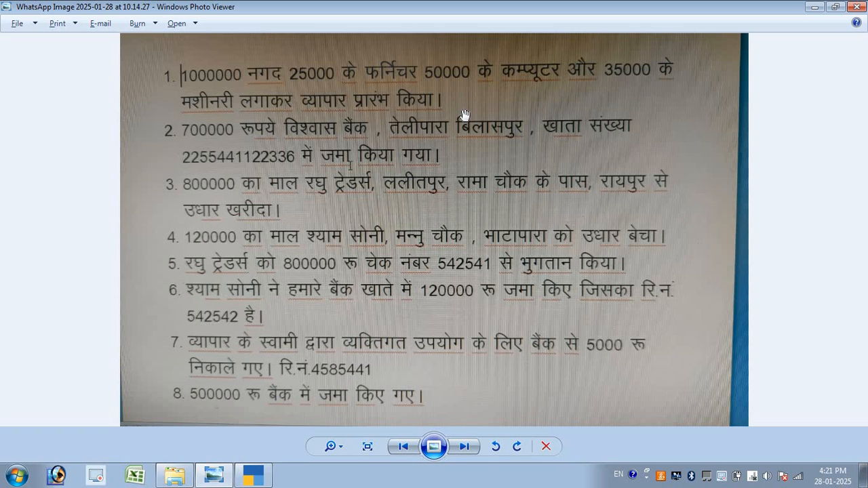
pyautogui.hotkey('alt', 'Tab')
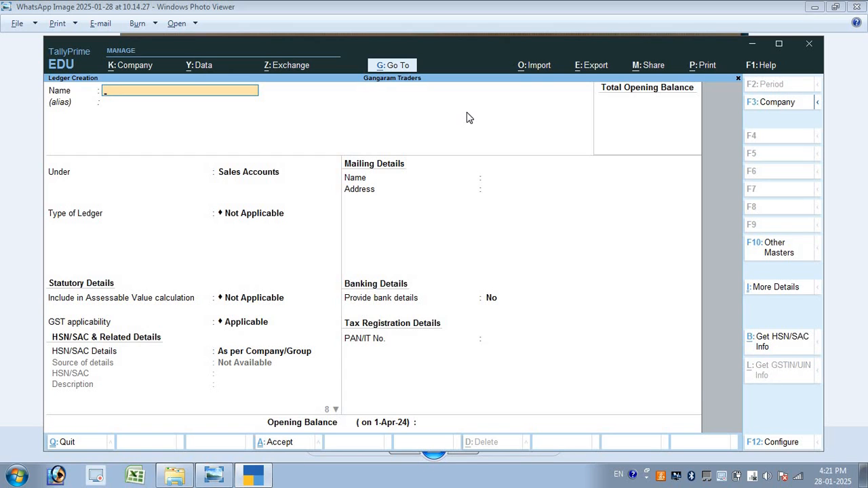
pyautogui.press('Escape')
# Quit ledger creation and go from the Gateway of Tally into voucher entry
pyautogui.press('y')
pyautogui.press('Escape')
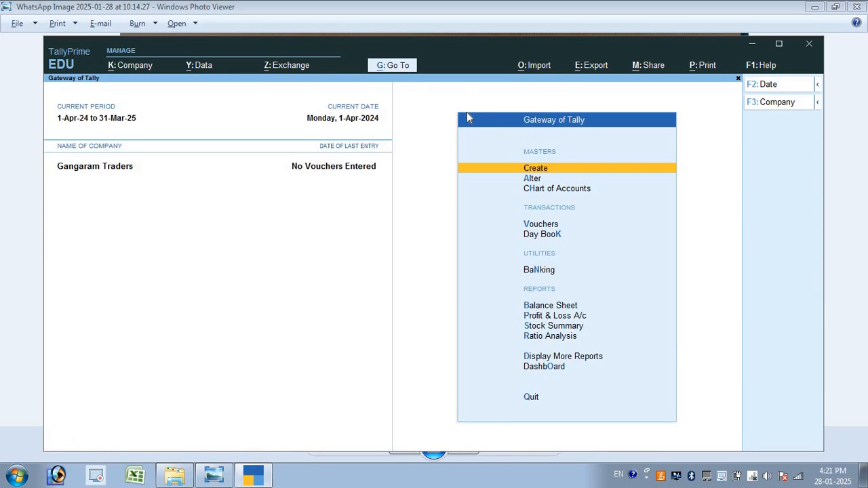
pyautogui.press('Escape')
pyautogui.press('n')
pyautogui.press('Down')
pyautogui.press('Down')
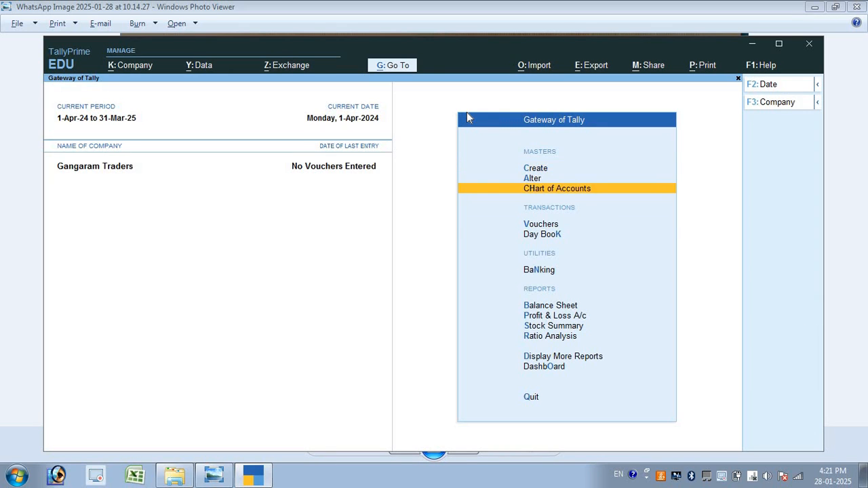
pyautogui.press('Down')
pyautogui.press('Return')
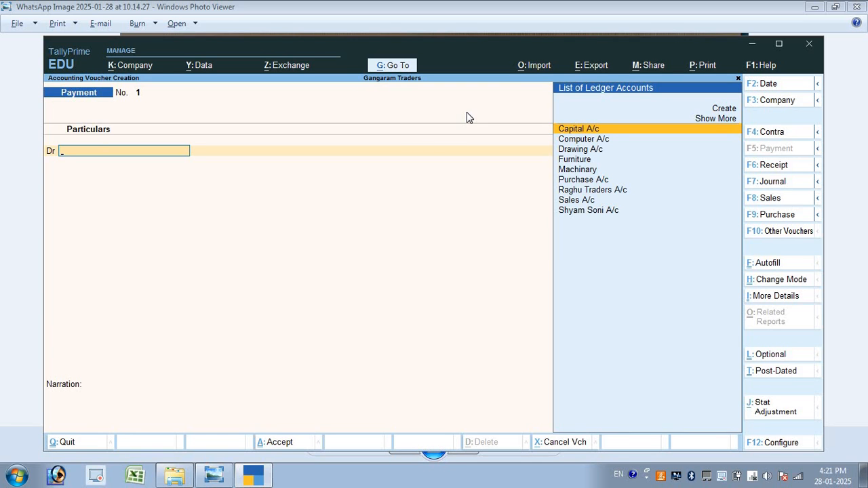
# Set the voucher date to 1 April and choose the Journal voucher type
pyautogui.press('F2')
pyautogui.write('1/')
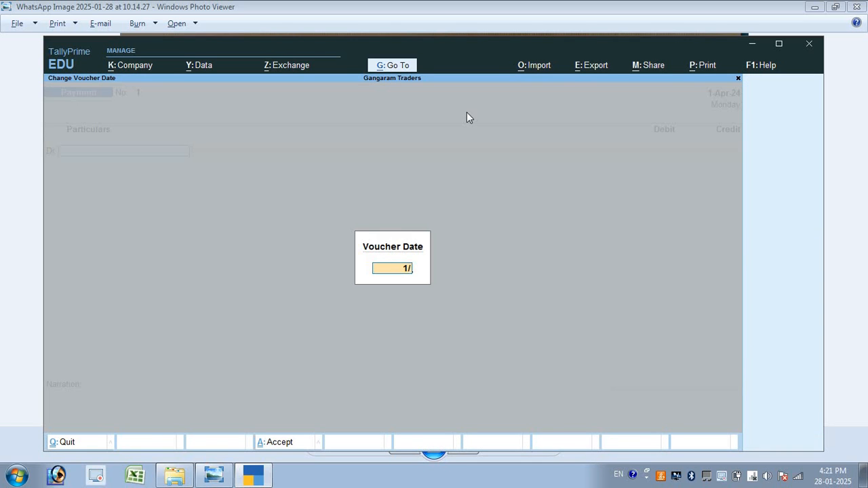
pyautogui.write('4')
pyautogui.press('Return')
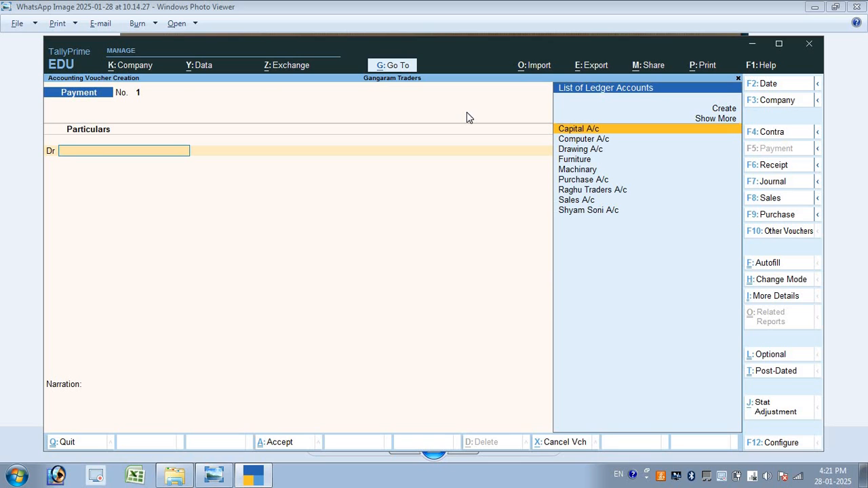
pyautogui.press('F6')
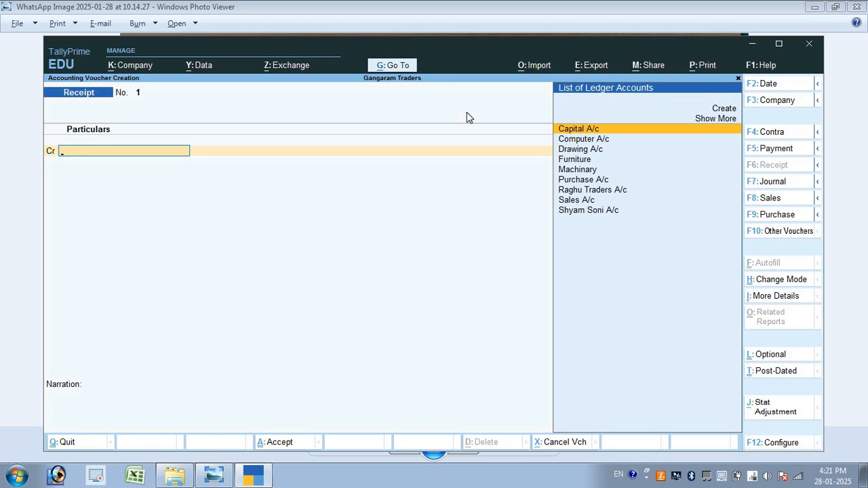
pyautogui.press('F7')
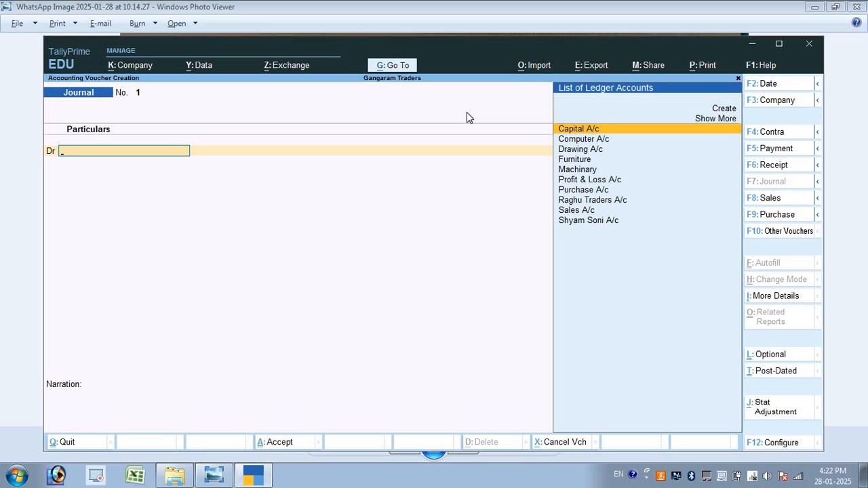
# Debit Cash with 10,00,000 on the first journal line
pyautogui.press('Down')
pyautogui.press('Return')
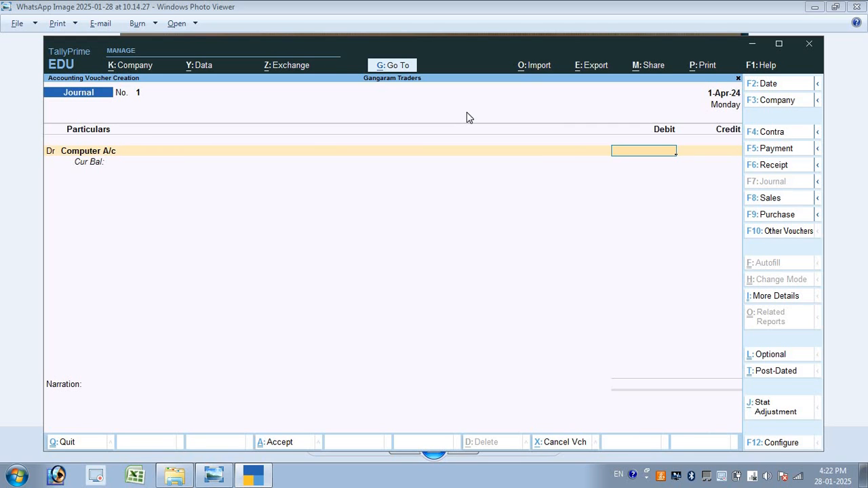
pyautogui.press('BackSpace')
pyautogui.press('Down')
pyautogui.press('Down')
pyautogui.press('Down')
pyautogui.press('Down')
pyautogui.press('Down')
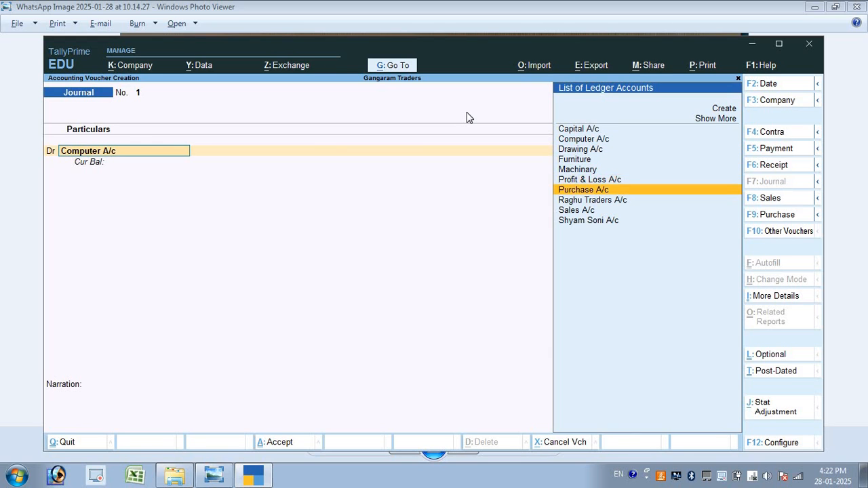
pyautogui.press('Up')
pyautogui.press('Up')
pyautogui.press('Up')
pyautogui.press('Up')
pyautogui.press('Up')
pyautogui.press('Up')
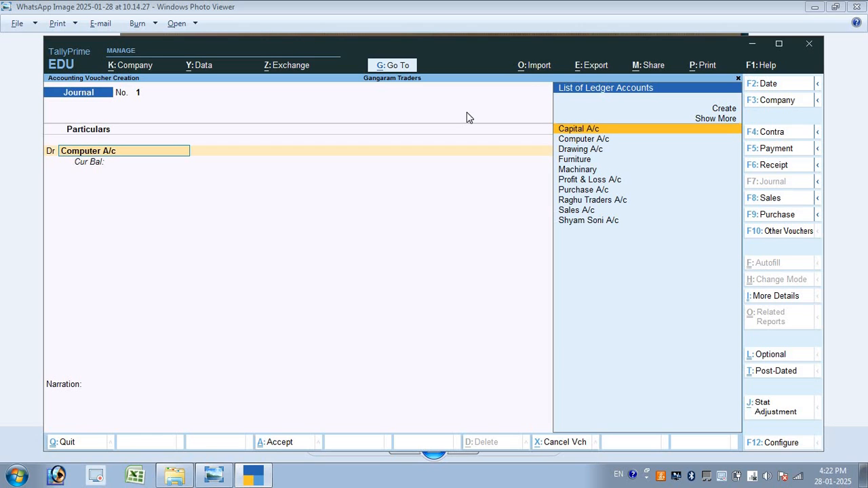
pyautogui.click(719, 118)
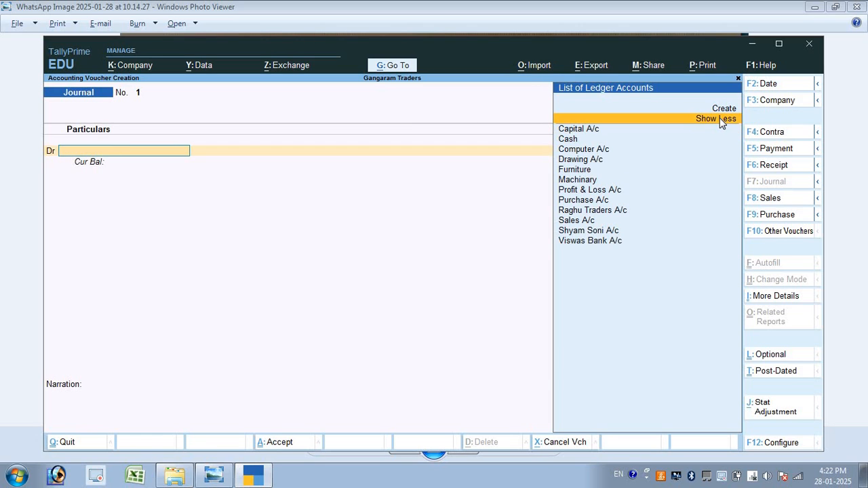
pyautogui.press('Down')
pyautogui.press('Down')
pyautogui.press('Return')
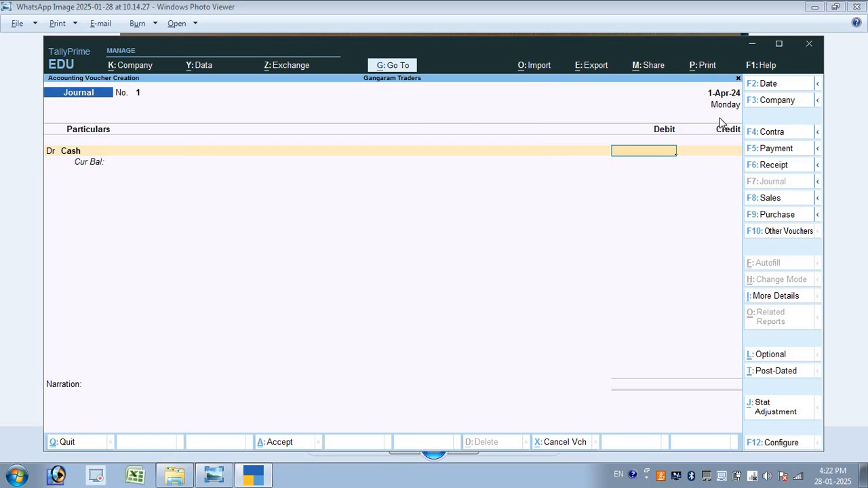
pyautogui.write('1000000')
pyautogui.press('Return')
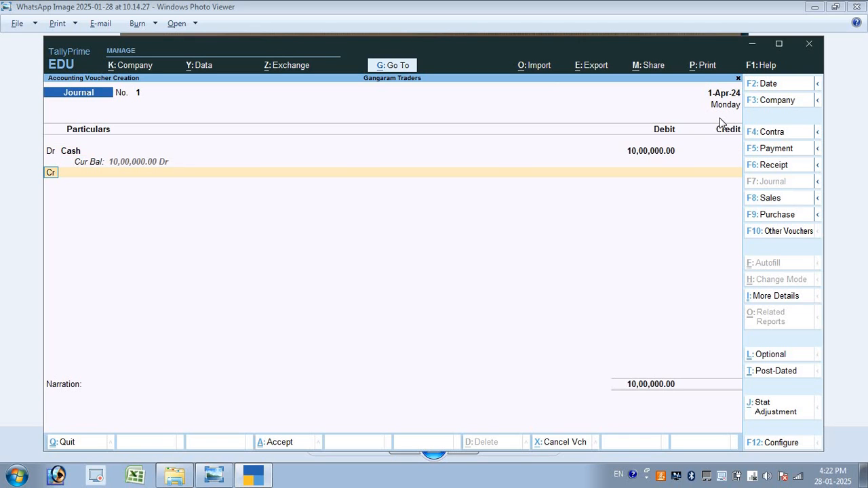
# Add a debit line for Furniture of 25,000
pyautogui.write('d')
pyautogui.press('Return')
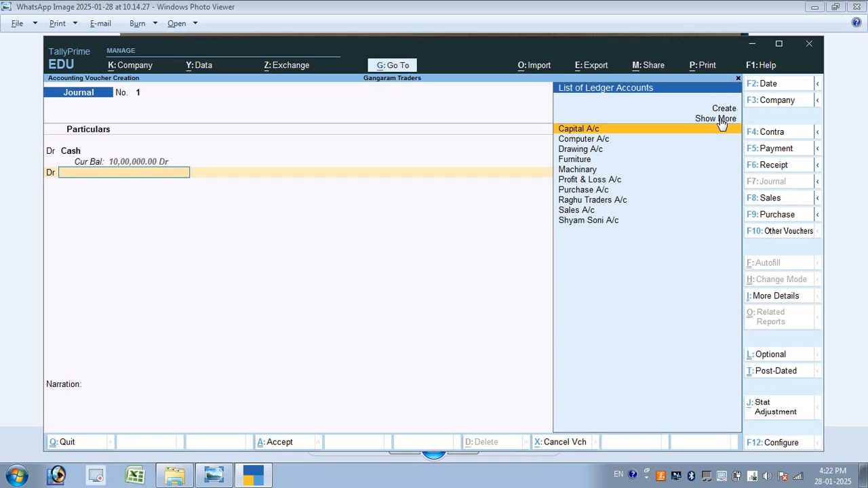
pyautogui.hotkey('alt', 'Tab')
pyautogui.hotkey('alt', 'Tab')
pyautogui.write('F')
pyautogui.press('Return')
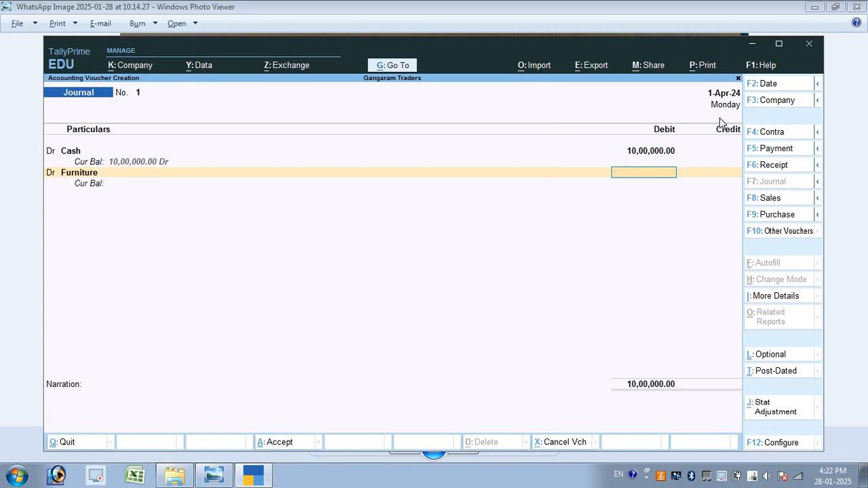
pyautogui.write('25000')
pyautogui.press('Return')
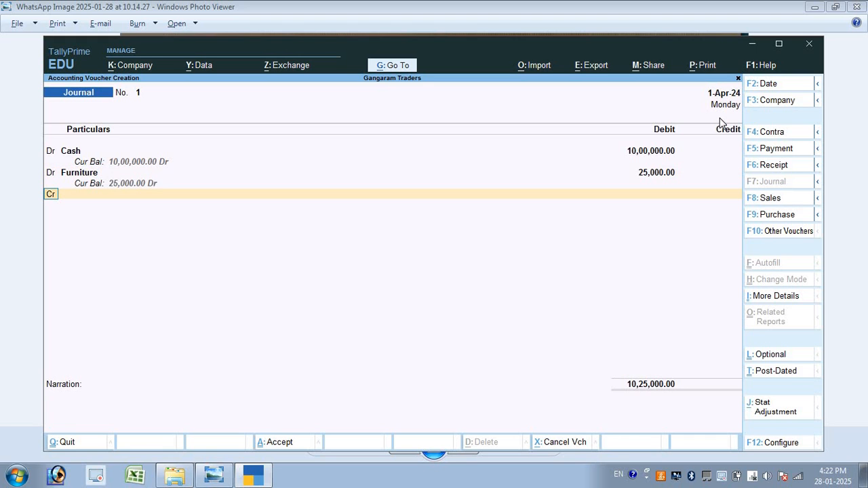
# Add a debit line for Computer A/c of 50,000
pyautogui.write('c')
pyautogui.press('Return')
pyautogui.hotkey('alt', 'Tab')
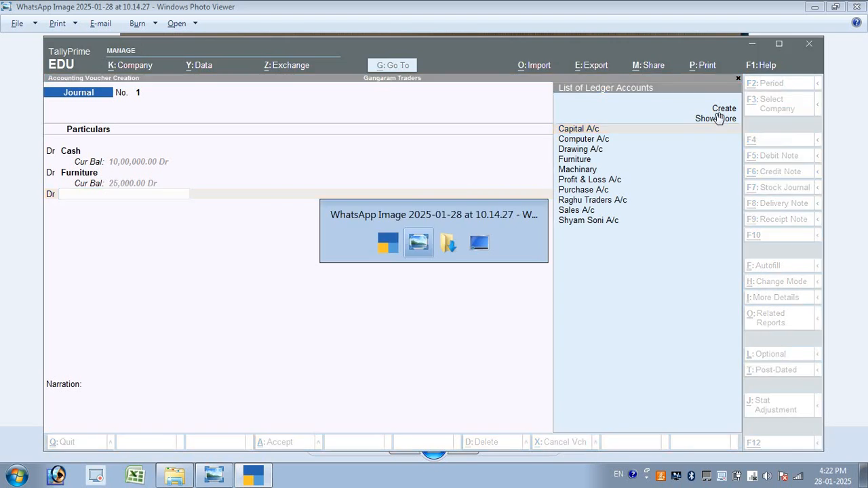
pyautogui.hotkey('alt', 'Tab')
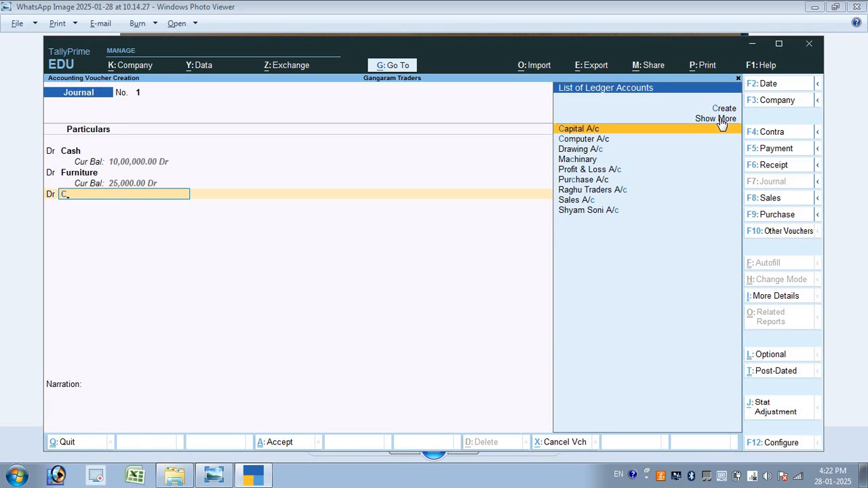
pyautogui.press('Down')
pyautogui.press('Down')
pyautogui.press('Up')
pyautogui.press('Return')
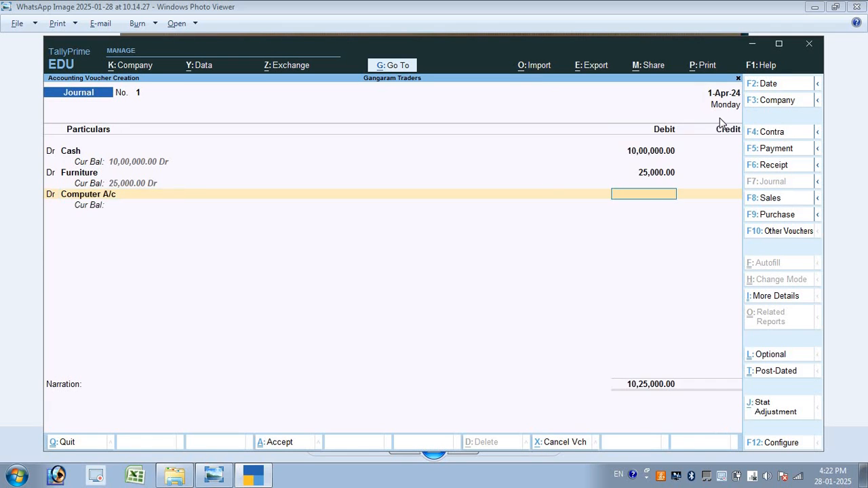
pyautogui.hotkey('alt', 'Tab')
pyautogui.hotkey('alt', 'Tab')
pyautogui.write('50000')
pyautogui.press('Return')
# Add a debit line for Machinary of 35,000
pyautogui.write('d')
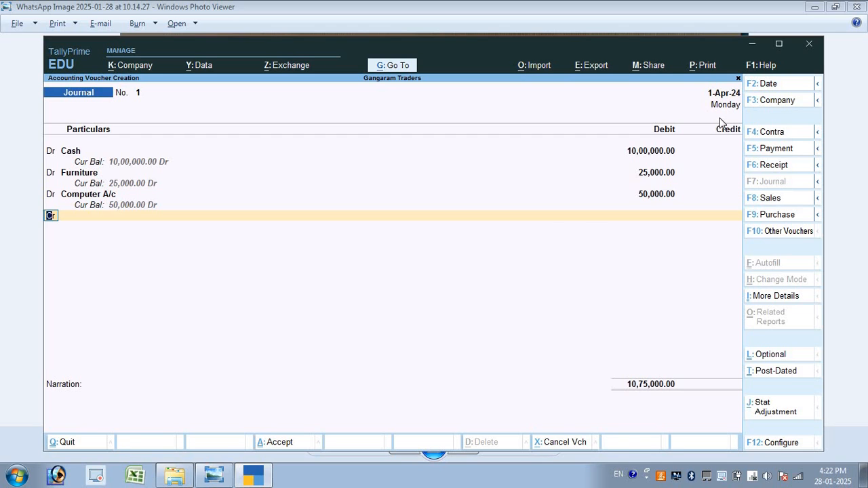
pyautogui.press('Return')
pyautogui.press('Down')
pyautogui.press('Down')
pyautogui.press('Down')
pyautogui.press('Down')
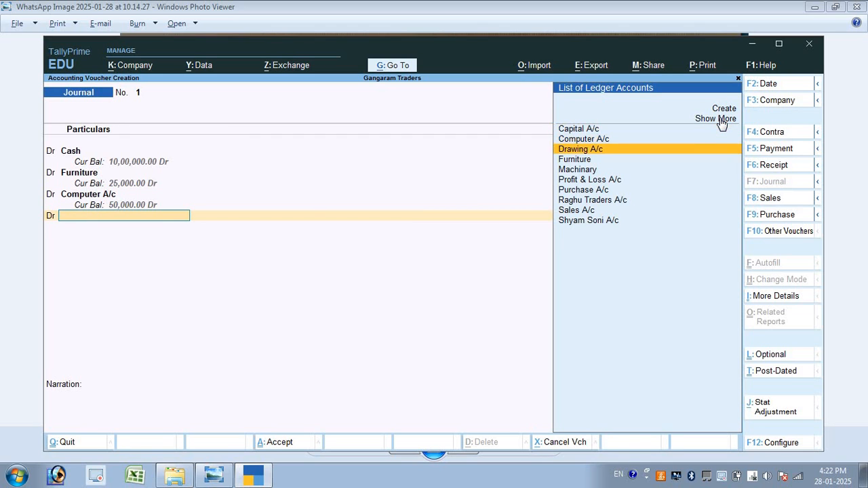
pyautogui.press('Return')
pyautogui.hotkey('alt', 'Tab')
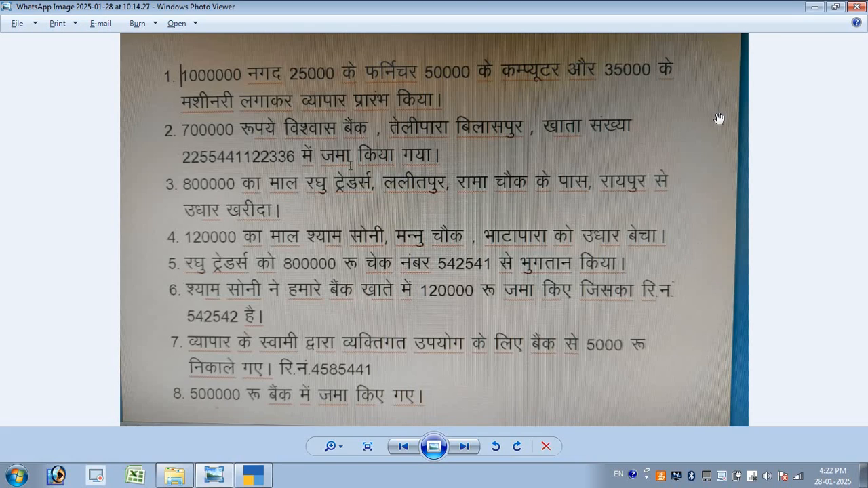
pyautogui.hotkey('alt', 'Tab')
pyautogui.write('35000')
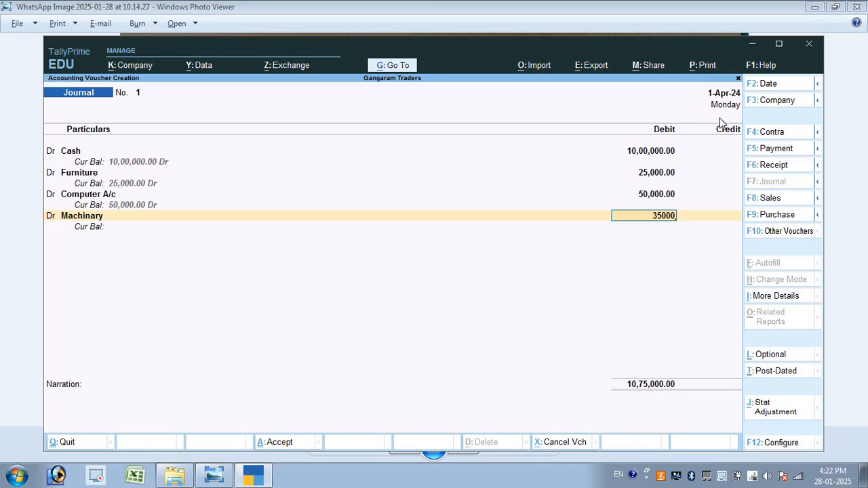
pyautogui.press('Return')
# Credit Capital A/c 11,10,000, narrate 'being business started' and save Journal No. 1
pyautogui.press('Return')
pyautogui.write('C')
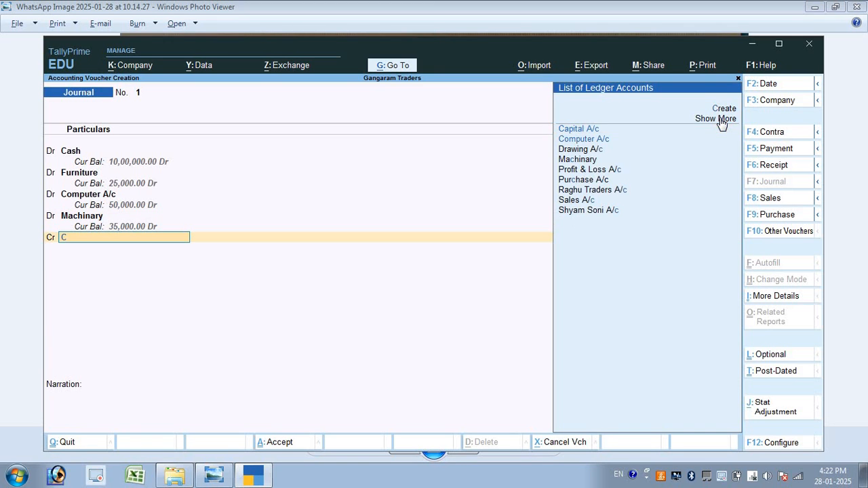
pyautogui.write('a')
pyautogui.press('Return')
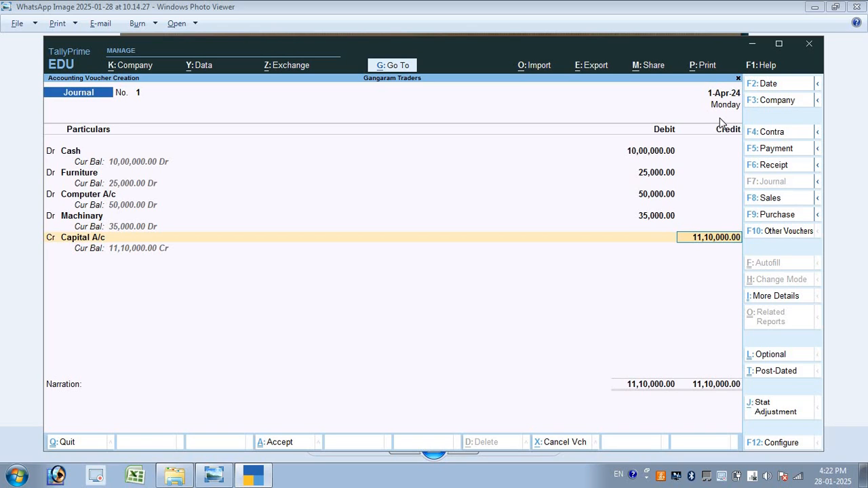
pyautogui.press('Return')
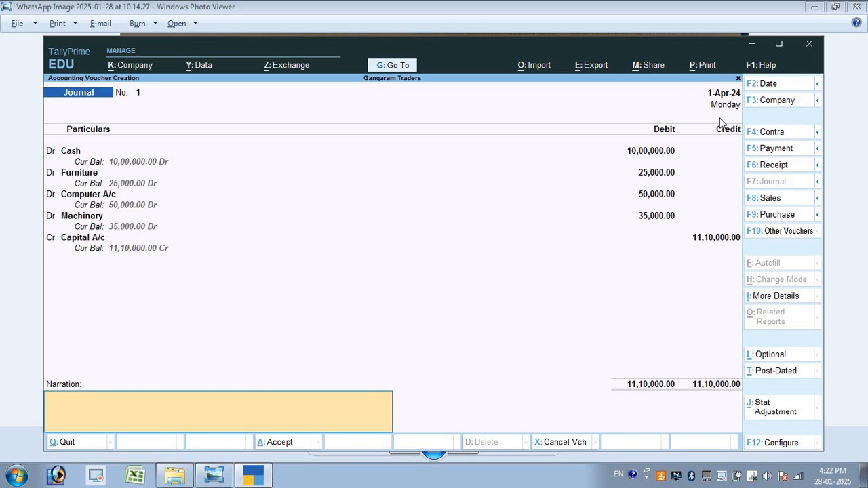
pyautogui.write('being business started')
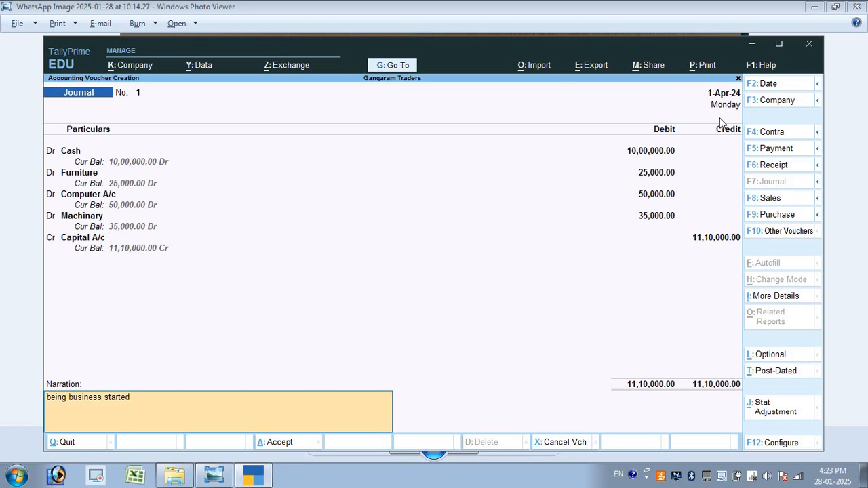
pyautogui.press('Return')
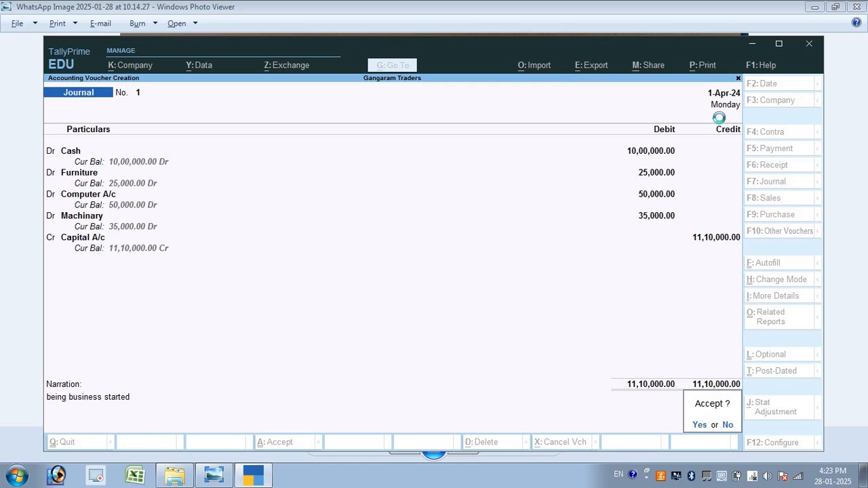
pyautogui.press('Return')
pyautogui.press('F2')
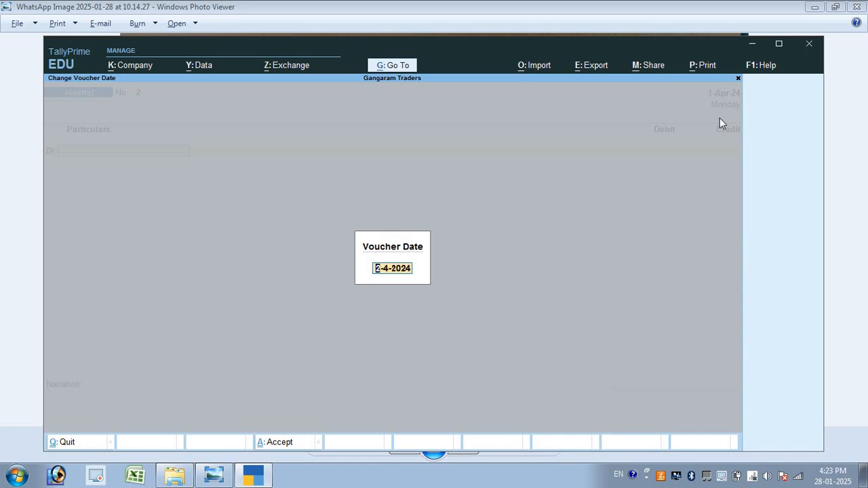
# Set the voucher date to 2-4-2024 and switch to a Contra voucher
pyautogui.hotkey('alt', 'Tab')
pyautogui.hotkey('alt', 'Tab')
pyautogui.press('Return')
pyautogui.hotkey('alt', 'Tab')
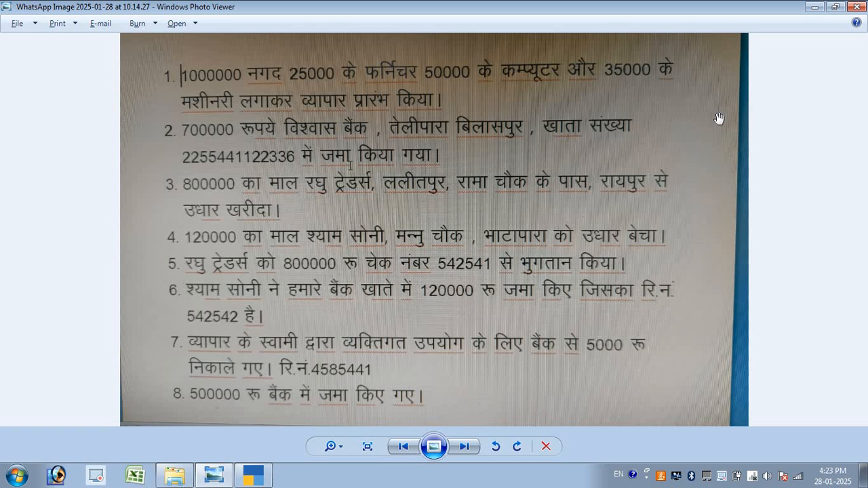
pyautogui.hotkey('alt', 'Tab')
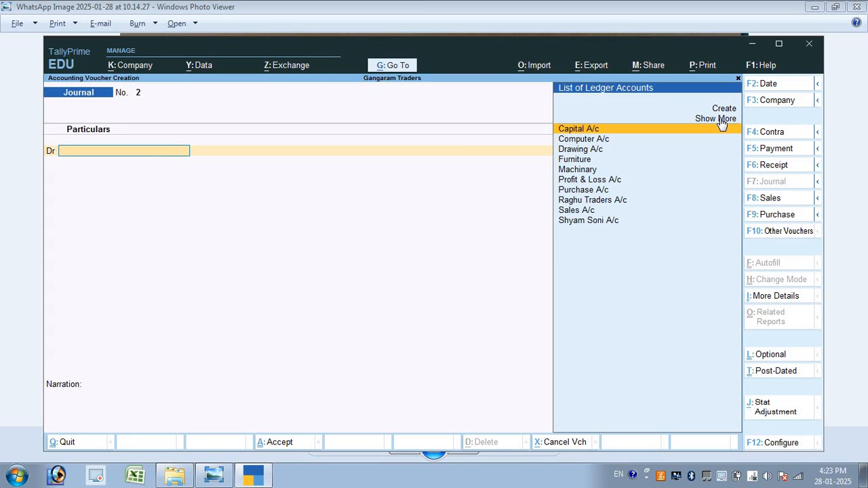
pyautogui.press('F4')
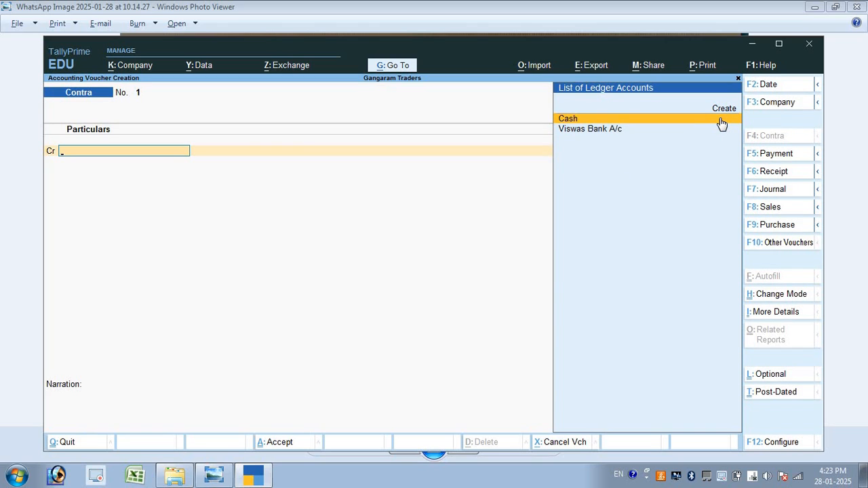
# Credit Cash 7,00,000 and debit Viswas Bank A/c, with denominations of 350 × 2000
pyautogui.click(721, 121)
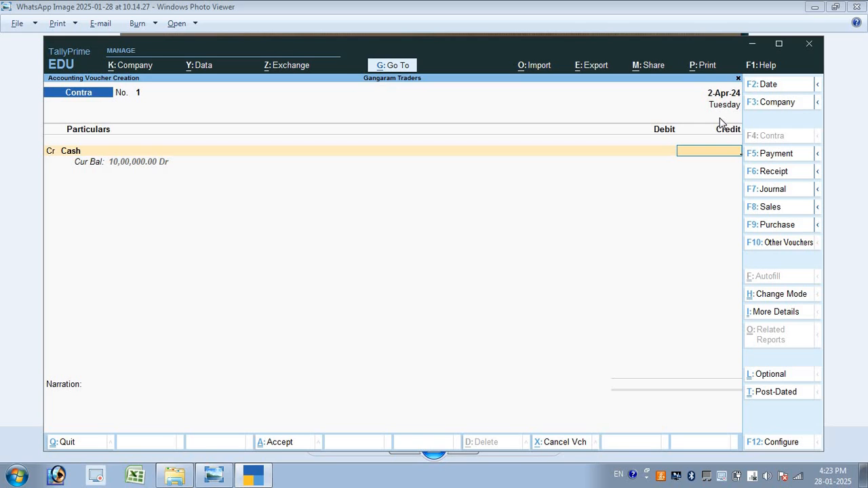
pyautogui.write('700000')
pyautogui.press('Return')
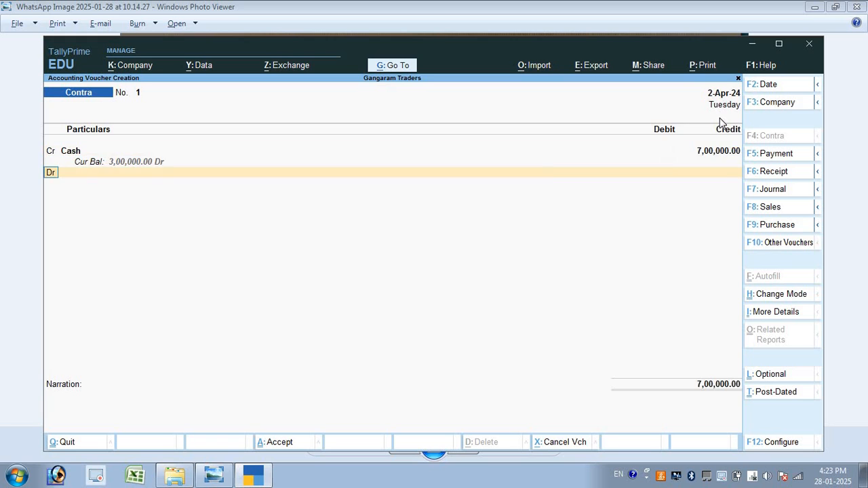
pyautogui.write('v')
pyautogui.click(721, 120)
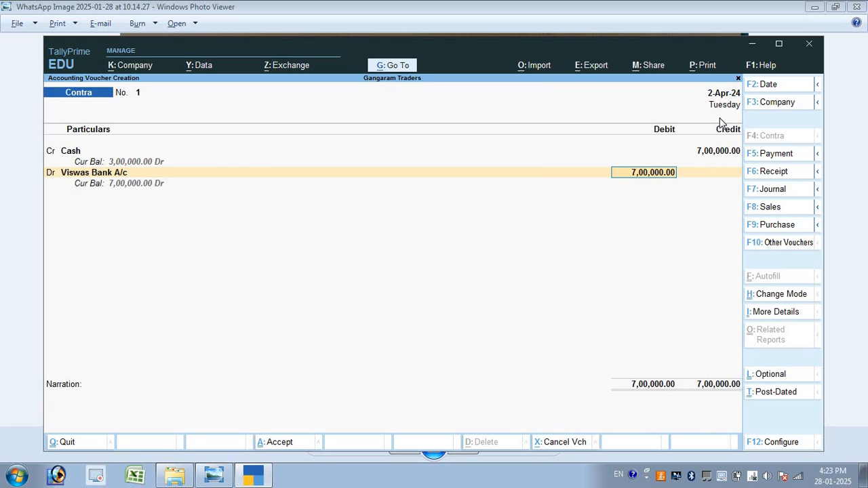
pyautogui.press('Return')
pyautogui.press('Return')
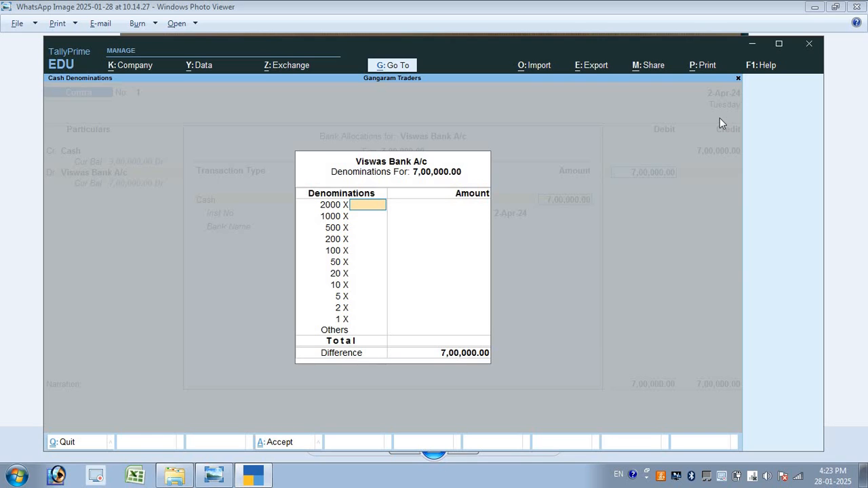
pyautogui.write('3555555555555555555555555555')
pyautogui.press('BackSpace')
pyautogui.press('BackSpace')
pyautogui.press('BackSpace')
pyautogui.press('BackSpace')
pyautogui.press('BackSpace')
pyautogui.press('BackSpace')
pyautogui.press('BackSpace')
pyautogui.press('BackSpace')
pyautogui.press('BackSpace')
pyautogui.press('BackSpace')
pyautogui.press('BackSpace')
pyautogui.press('BackSpace')
pyautogui.press('BackSpace')
pyautogui.press('BackSpace')
pyautogui.press('BackSpace')
pyautogui.press('BackSpace')
pyautogui.press('BackSpace')
pyautogui.press('BackSpace')
pyautogui.press('BackSpace')
pyautogui.press('BackSpace')
pyautogui.press('BackSpace')
pyautogui.write('0')
pyautogui.press('Return')
pyautogui.press('Return')
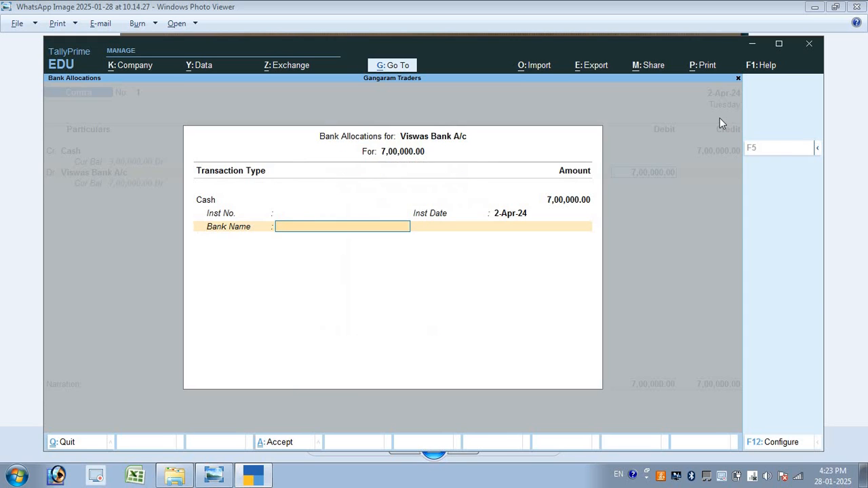
pyautogui.press('Return')
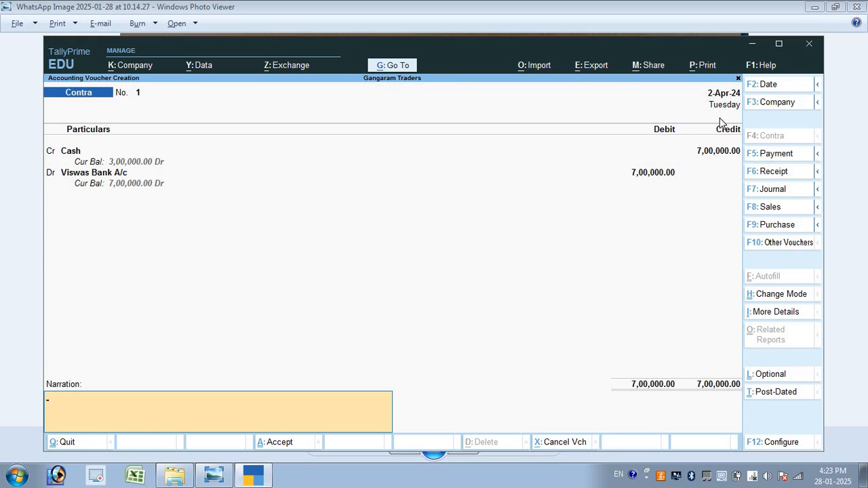
# Save the 7,00,000 contra voucher
pyautogui.hotkey('alt', 'Tab')
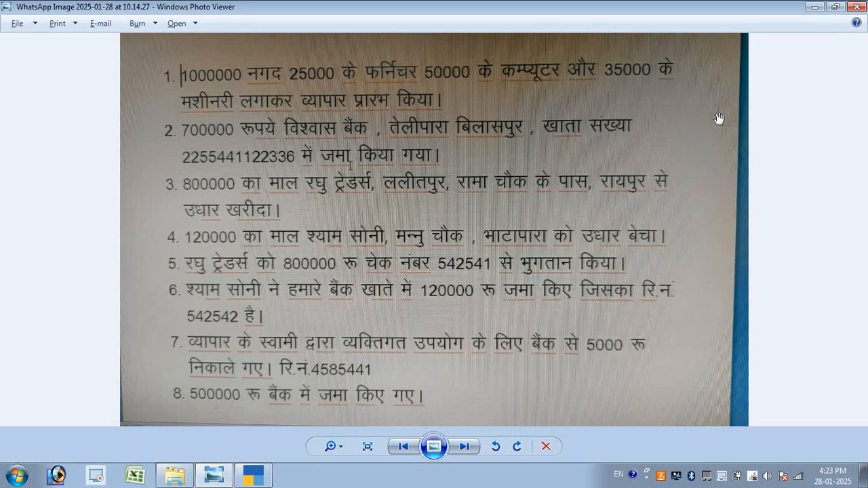
pyautogui.hotkey('alt', 'Tab')
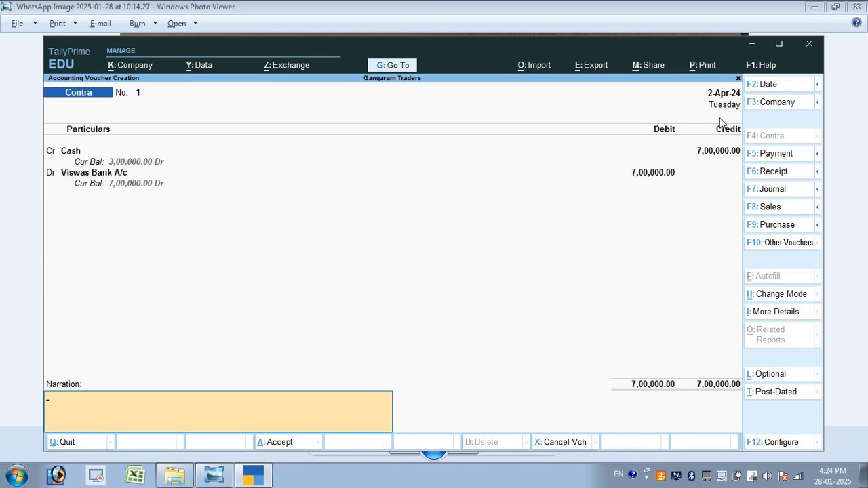
pyautogui.press('Return')
pyautogui.press('Return')
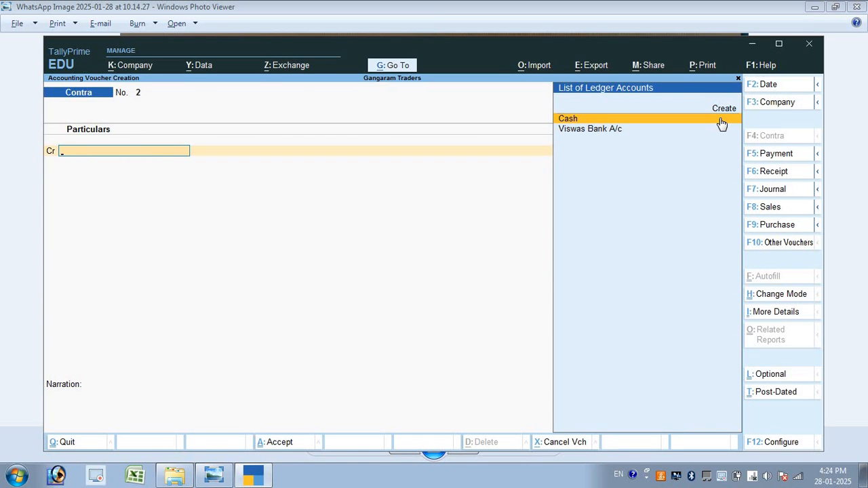
# Start a Purchase voucher in As Voucher mode
pyautogui.hotkey('alt', 'Tab')
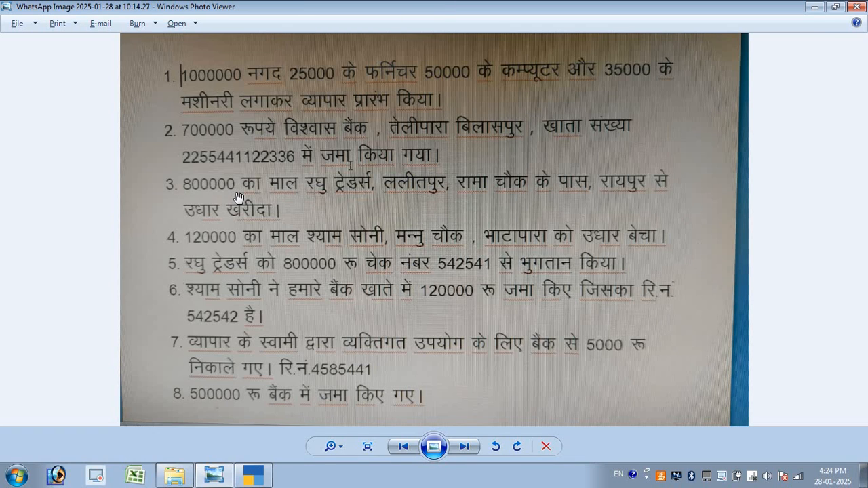
pyautogui.hotkey('alt', 'Tab')
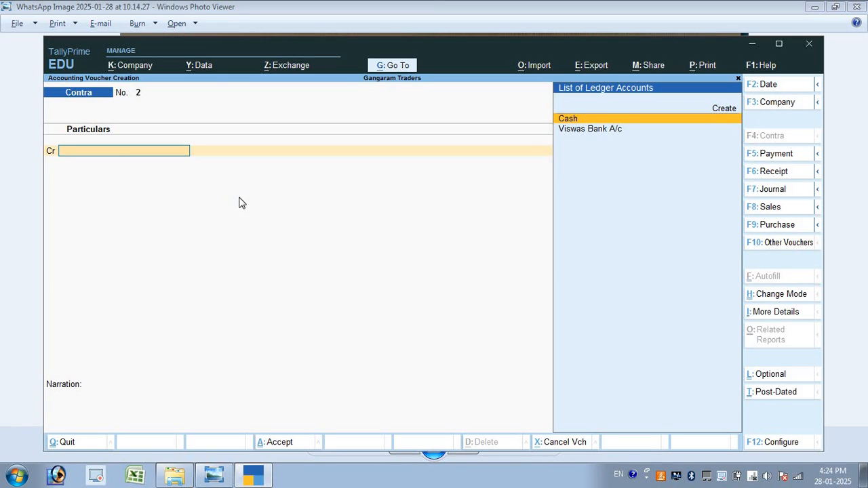
pyautogui.press('F9')
pyautogui.hotkey('ctrl', 'h')
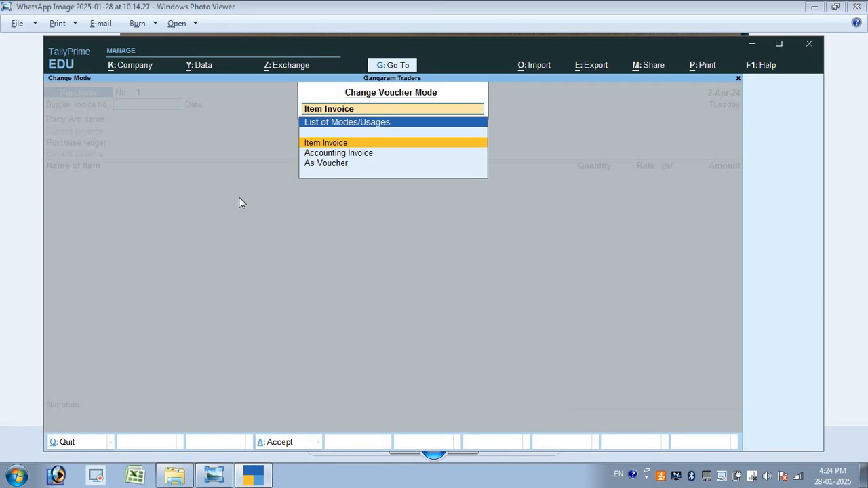
pyautogui.press('Down')
pyautogui.press('Down')
pyautogui.press('Return')
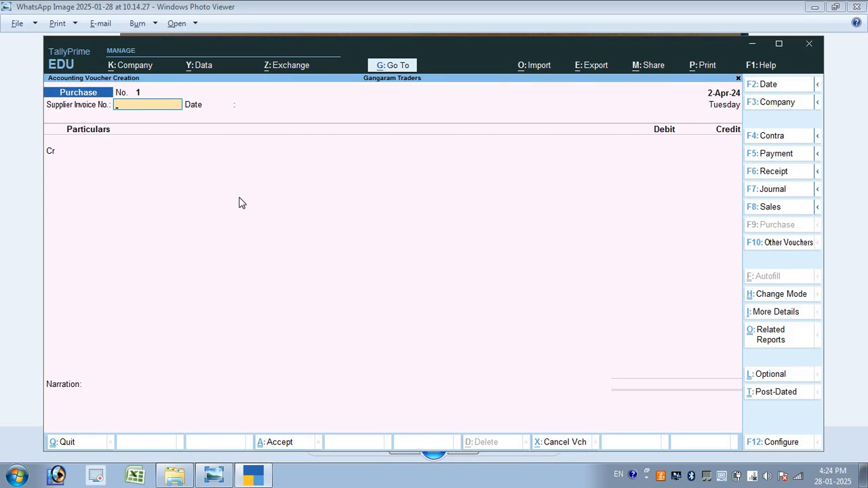
# Credit Raghu Traders A/c 8,00,000 as new bill reference 1
pyautogui.press('Return')
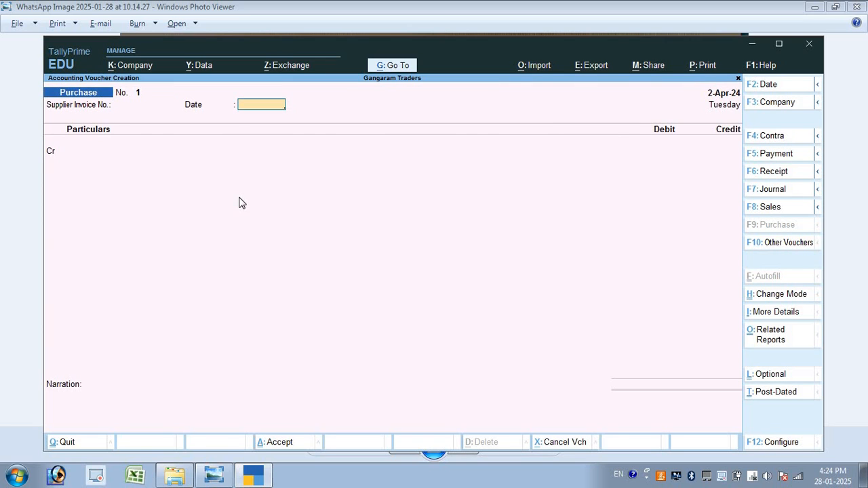
pyautogui.press('Return')
pyautogui.press('Down')
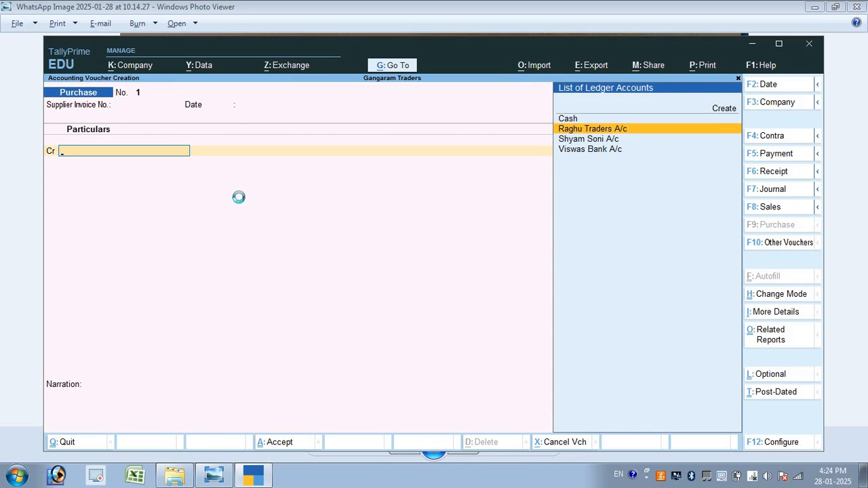
pyautogui.press('Return')
pyautogui.hotkey('ctrl', 'a')
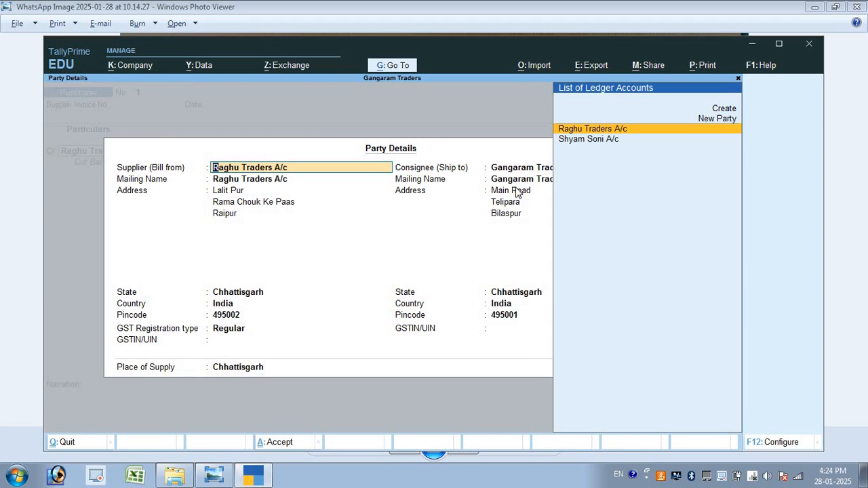
pyautogui.hotkey('ctrl', 'a')
pyautogui.write('800000')
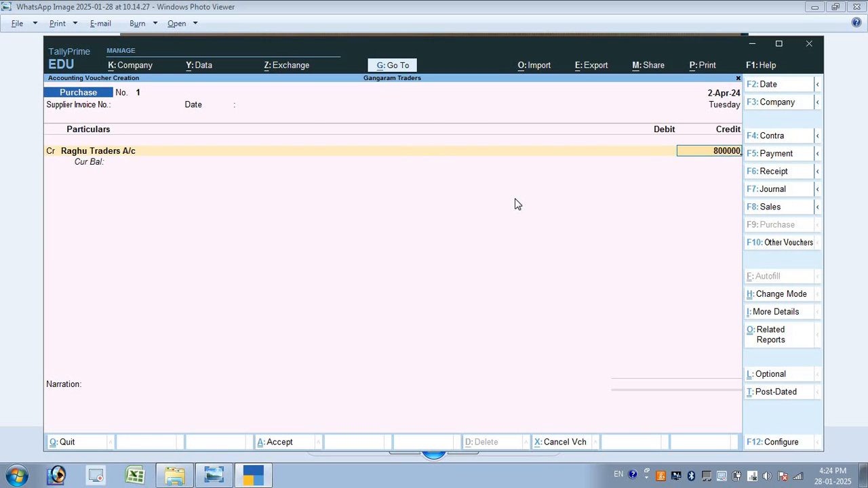
pyautogui.press('Return')
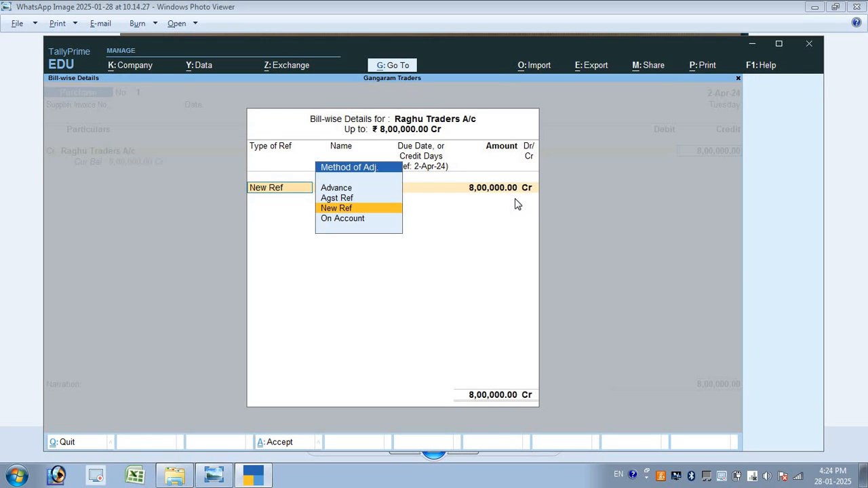
pyautogui.press('Return')
pyautogui.press('Return')
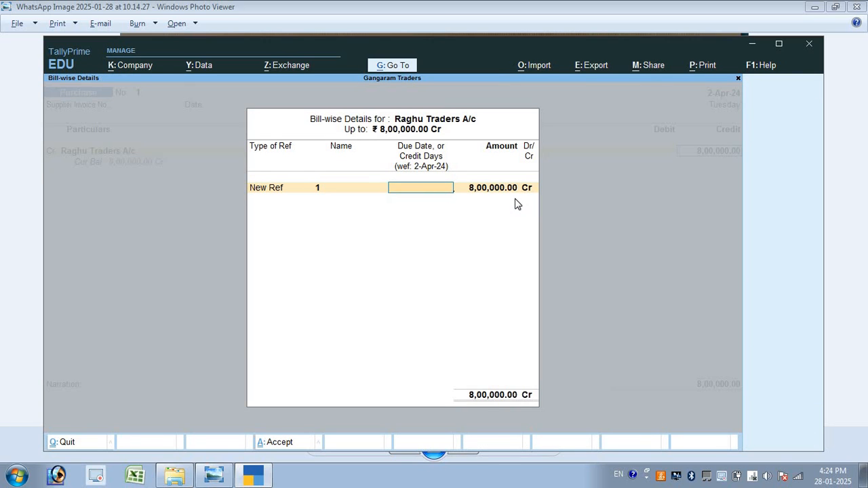
pyautogui.press('Return')
pyautogui.press('Return')
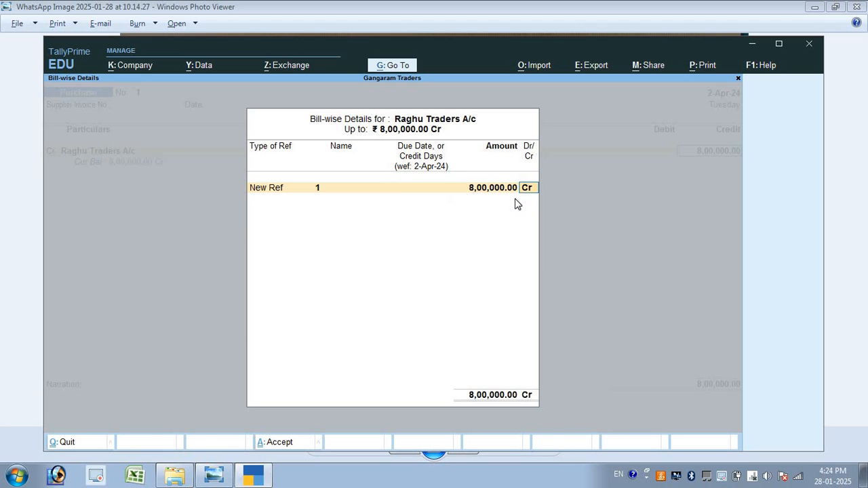
pyautogui.press('Return')
# Debit Purchase A/c 8,00,000 and save Purchase voucher No. 1
pyautogui.press('Return')
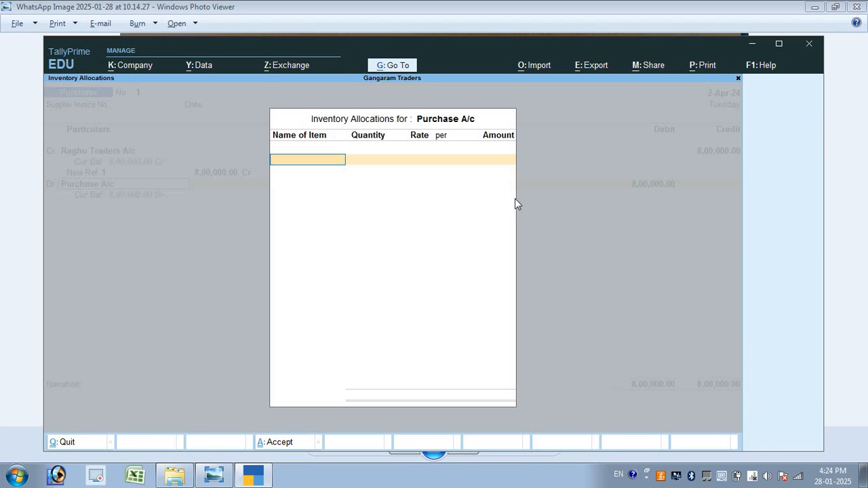
pyautogui.press('Return')
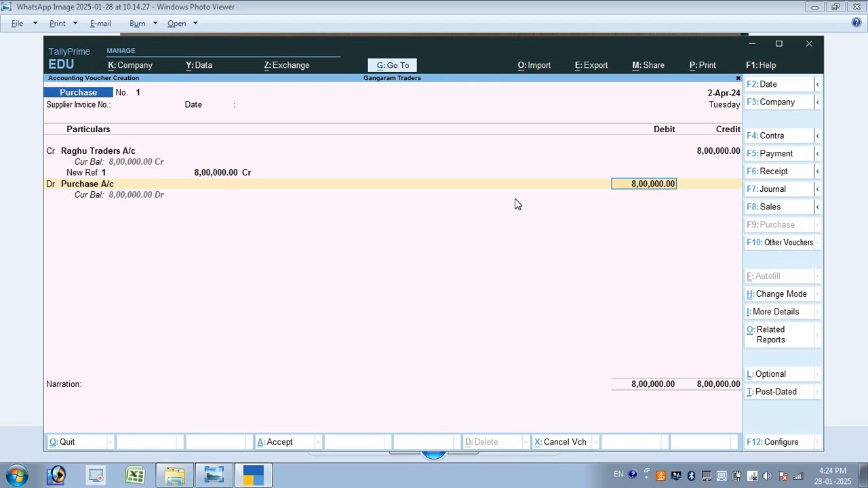
pyautogui.press('Return')
pyautogui.hotkey('alt', 'Tab')
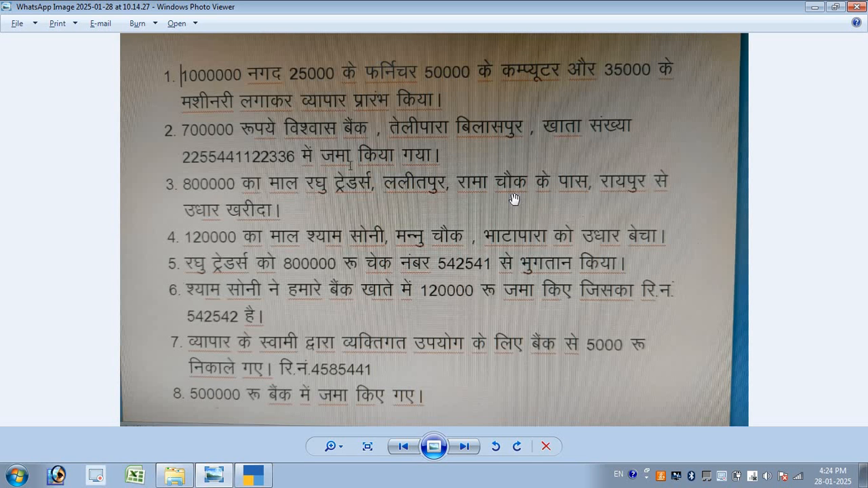
pyautogui.hotkey('alt', 'Tab')
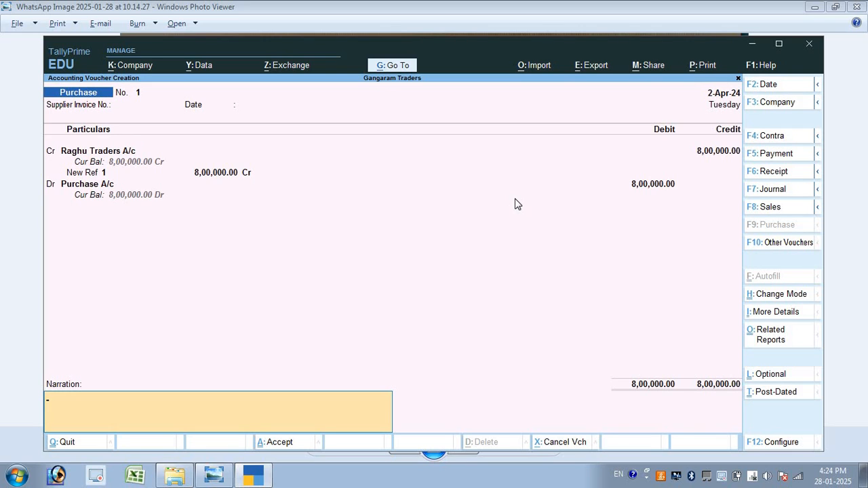
pyautogui.press('Return')
pyautogui.press('Return')
pyautogui.hotkey('alt', 'Tab')
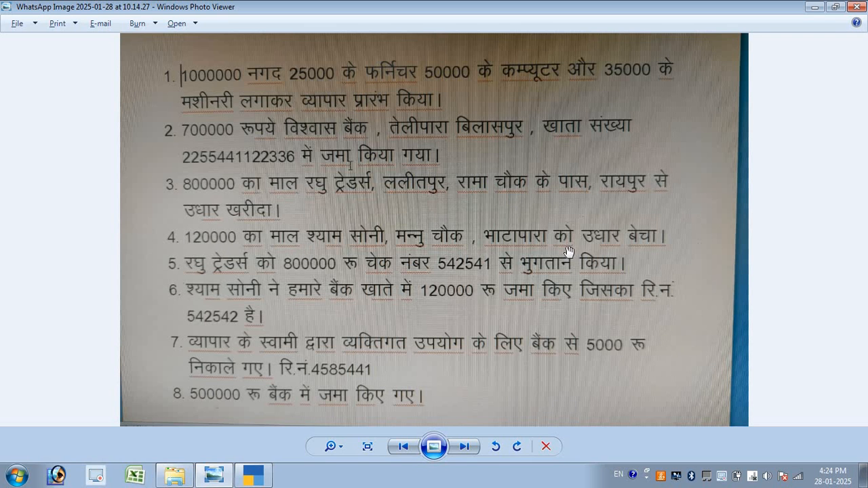
pyautogui.hotkey('alt', 'Tab')
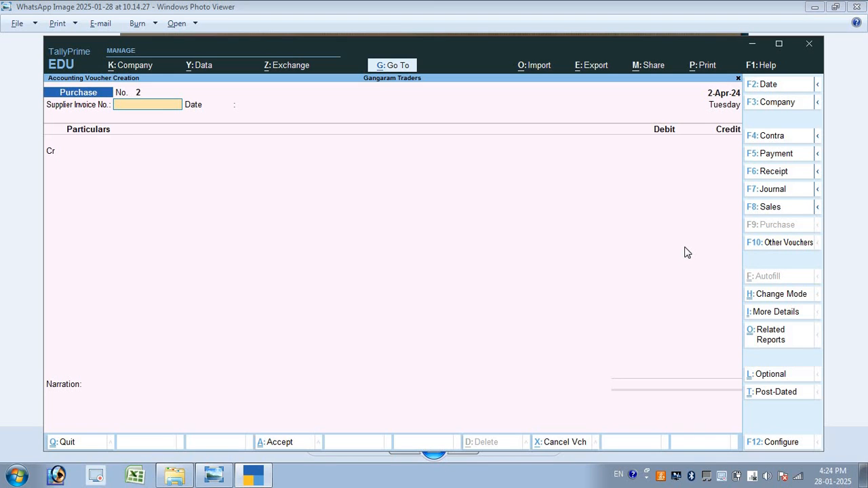
# Start a Sales voucher in As Voucher mode
pyautogui.press('F8')
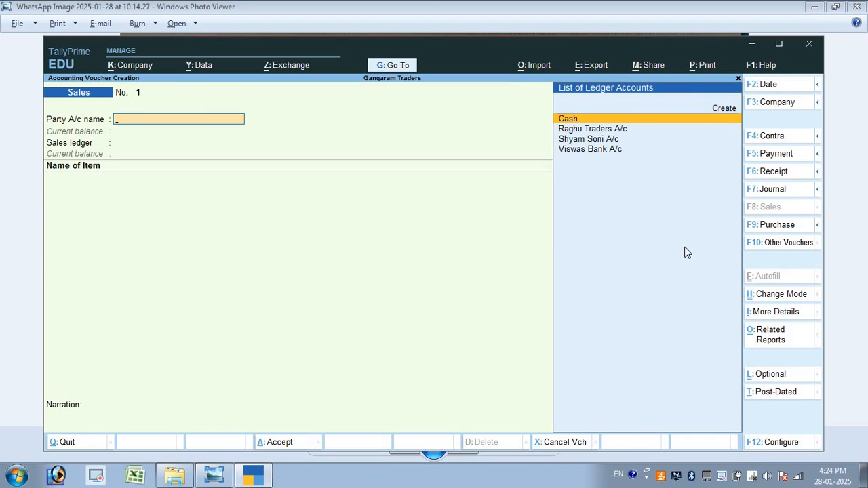
pyautogui.hotkey('ctrl', 'h')
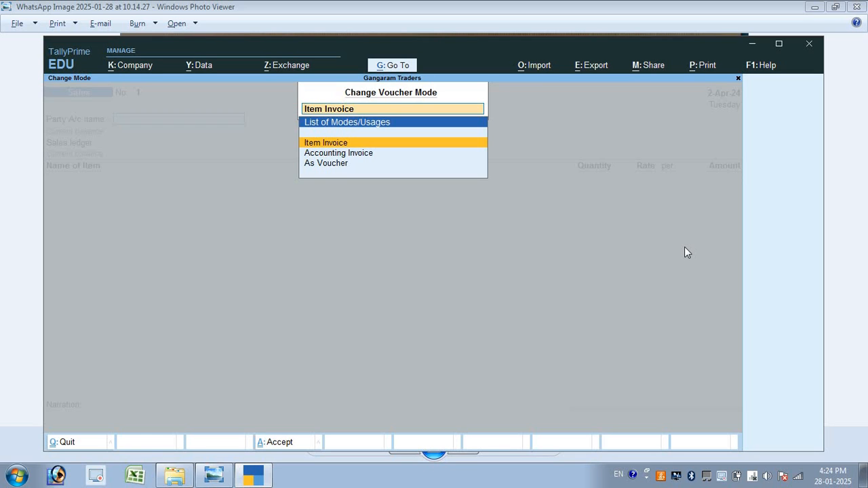
pyautogui.press('Down')
pyautogui.press('Down')
pyautogui.press('Return')
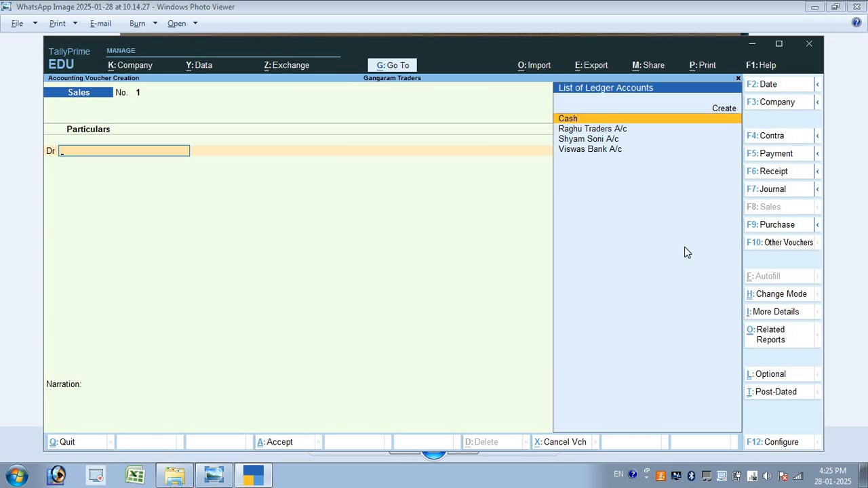
# Debit the customer's ledger 1,20,000 as new reference 1, credit Sales A/c, and save
pyautogui.press('Down')
pyautogui.press('Down')
pyautogui.press('Return')
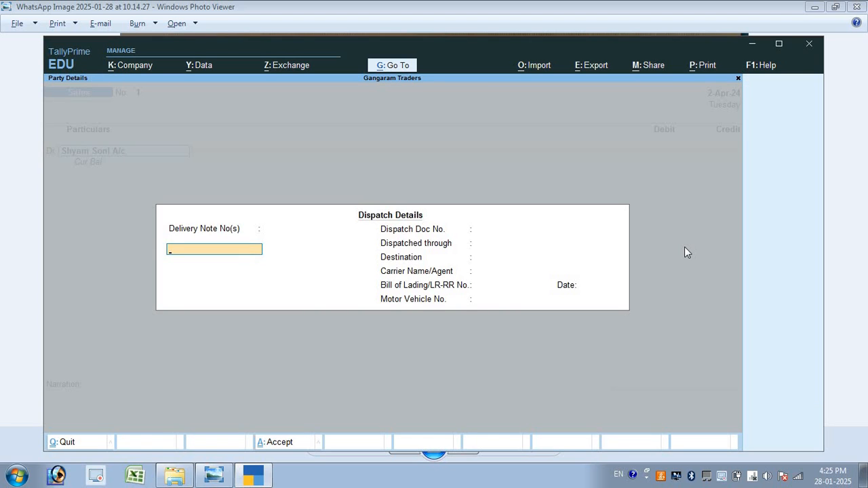
pyautogui.hotkey('ctrl', 'a')
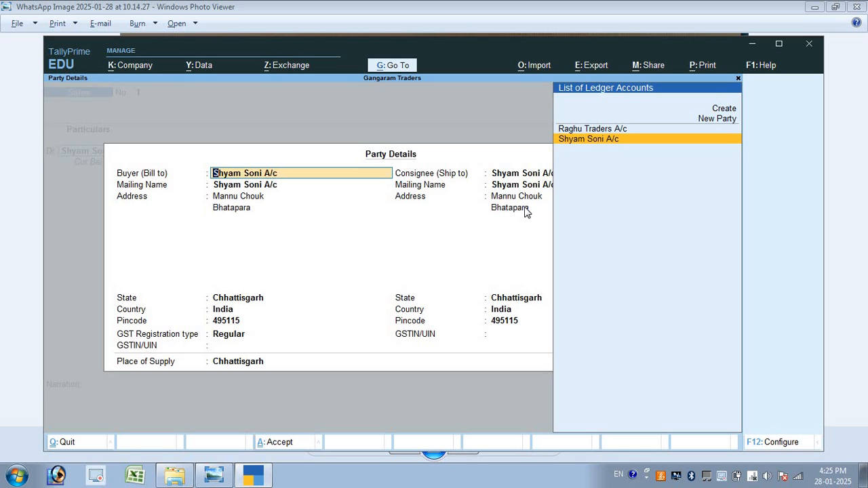
pyautogui.hotkey('ctrl', 'a')
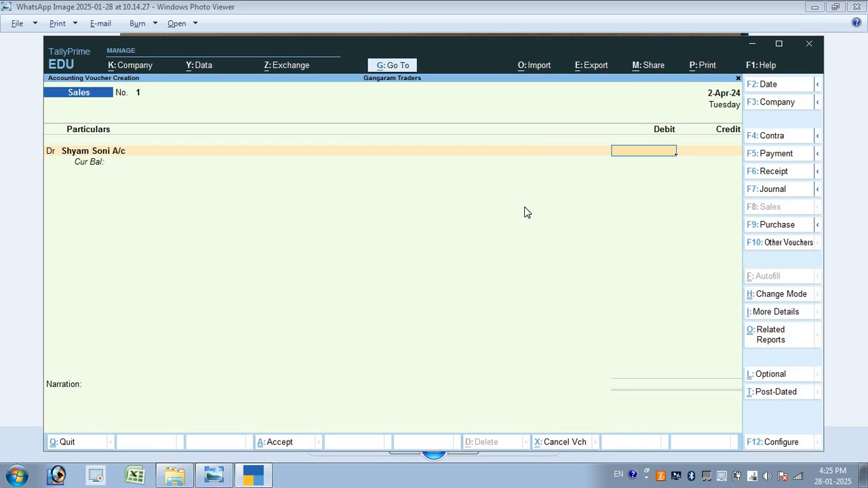
pyautogui.write('120000')
pyautogui.press('Return')
pyautogui.press('Return')
pyautogui.press('Return')
pyautogui.press('Return')
pyautogui.press('Return')
pyautogui.press('Return')
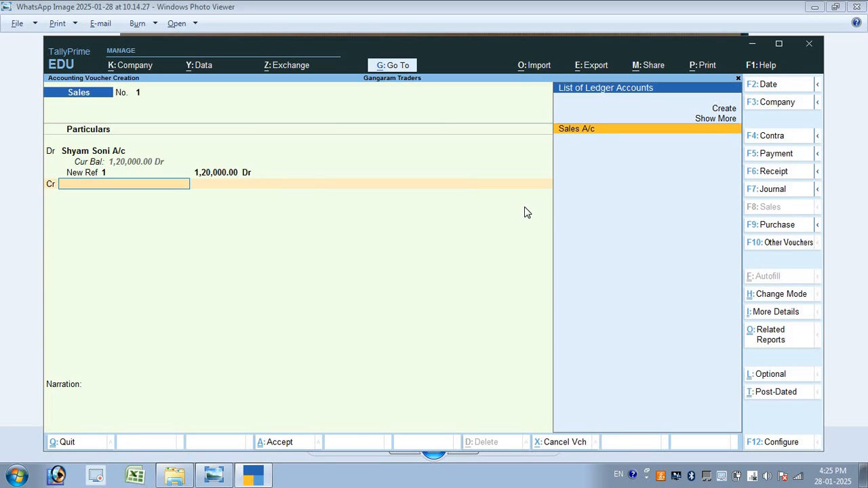
pyautogui.press('Return')
pyautogui.press('Return')
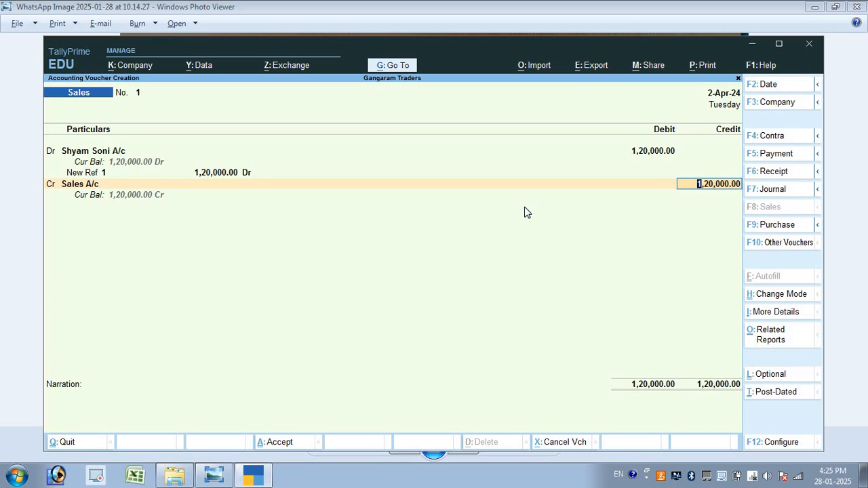
pyautogui.press('Return')
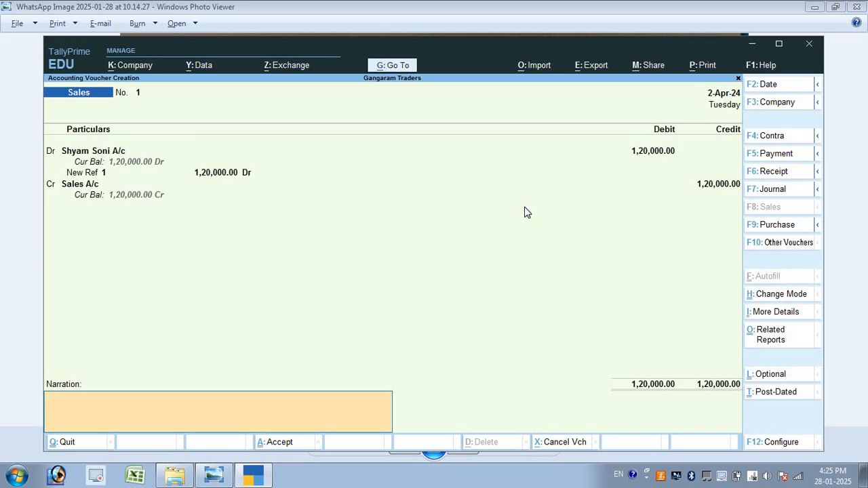
pyautogui.press('Return')
pyautogui.press('Return')
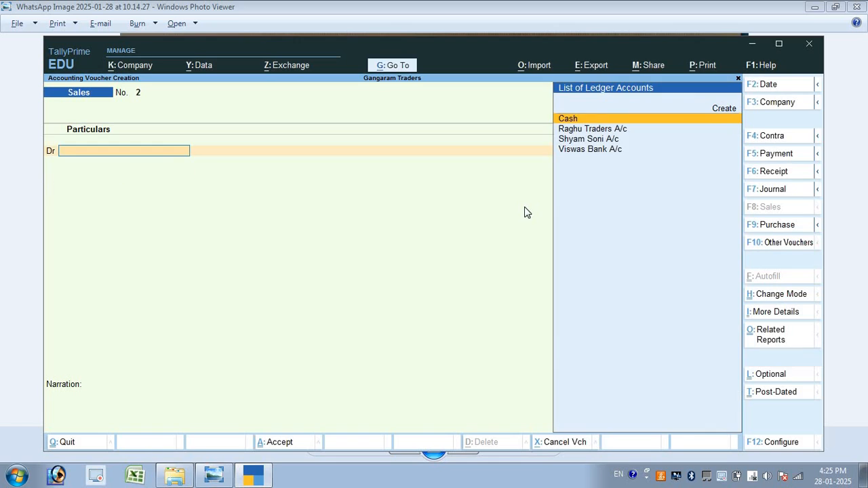
# Check the question sheet and switch the voucher type from Receipt to Payment
pyautogui.hotkey('alt', 'Tab')
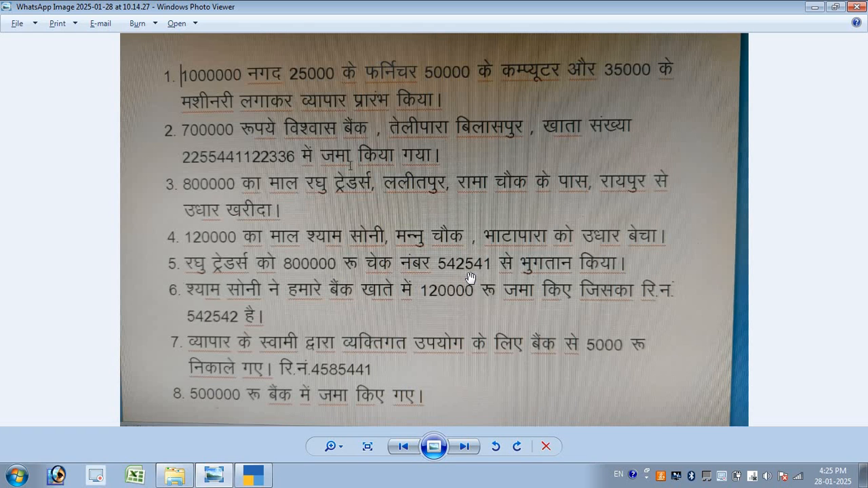
pyautogui.hotkey('alt', 'Tab')
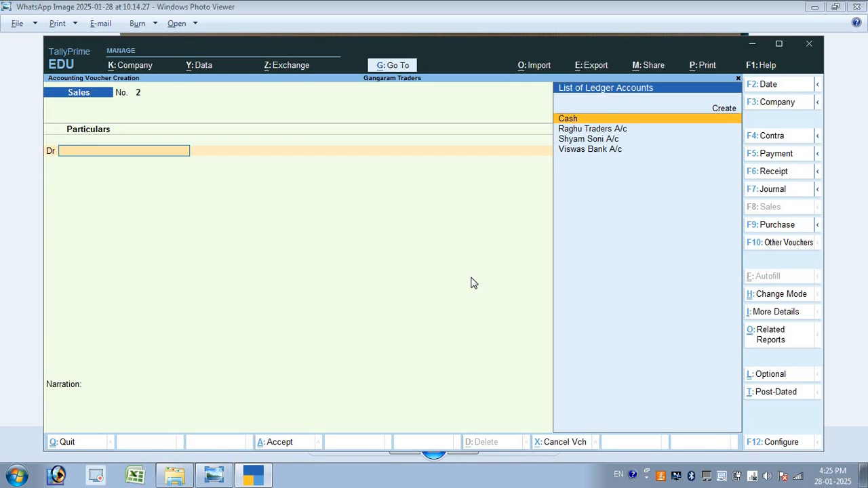
pyautogui.press('F6')
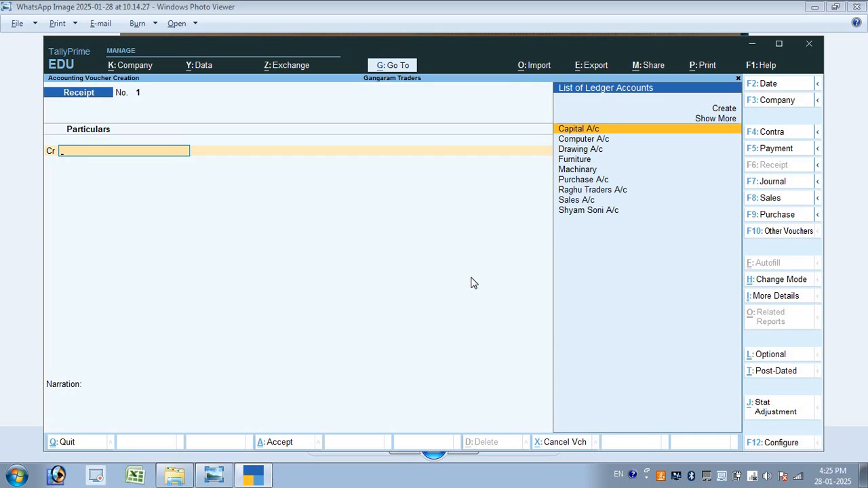
pyautogui.press('Down')
pyautogui.press('Down')
pyautogui.press('Down')
pyautogui.press('Down')
pyautogui.press('Down')
pyautogui.press('Down')
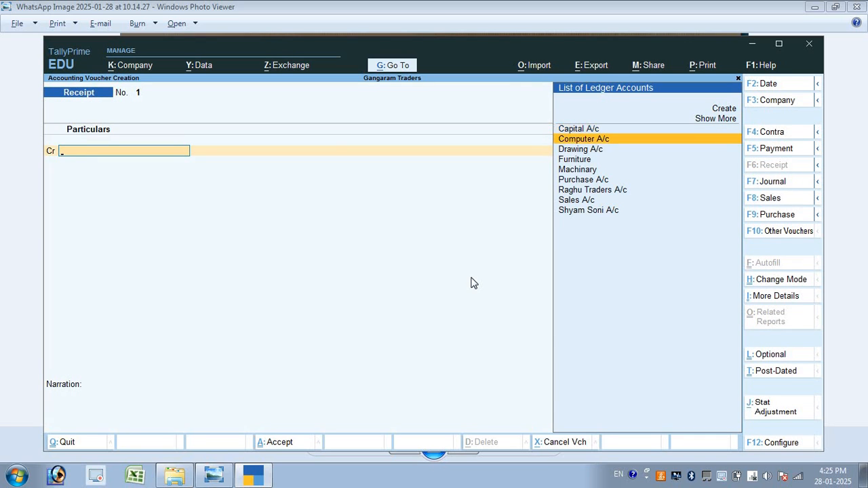
pyautogui.hotkey('alt', 'Tab')
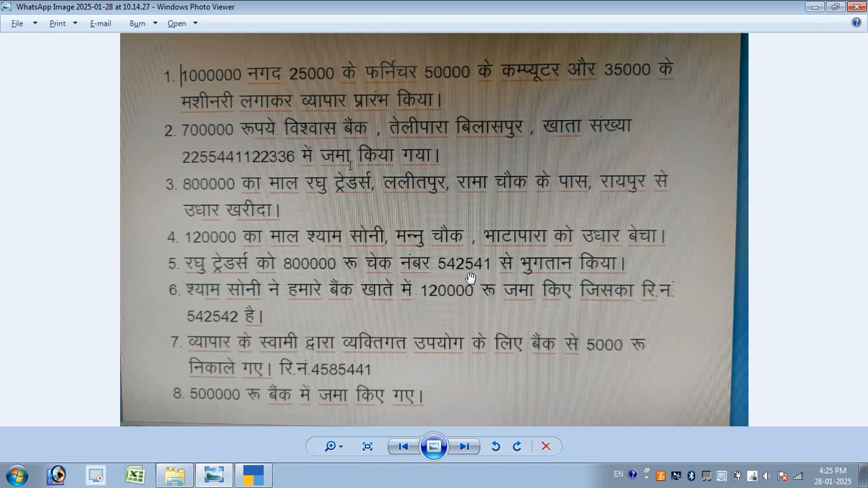
pyautogui.hotkey('alt', 'Tab')
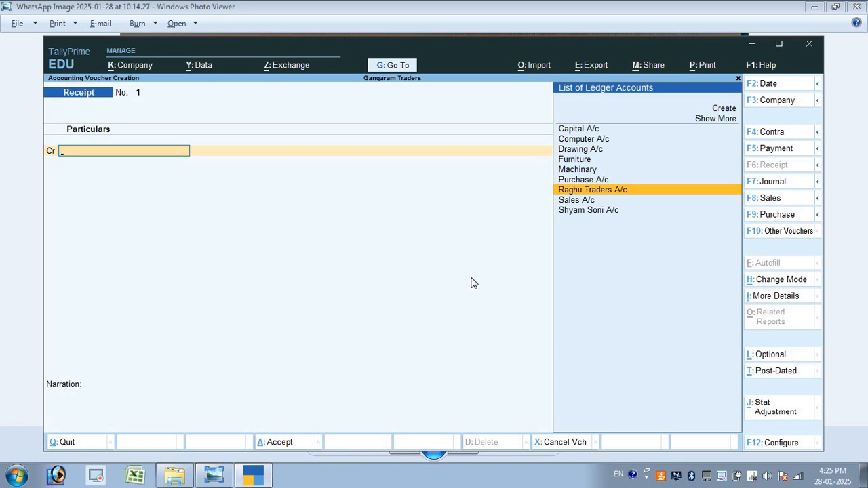
pyautogui.press('F5')
# Debit Raghu Traders A/c 8,00,000 against pending bill reference 1
pyautogui.press('Down')
pyautogui.press('Down')
pyautogui.press('Down')
pyautogui.press('Down')
pyautogui.press('Down')
pyautogui.press('Down')
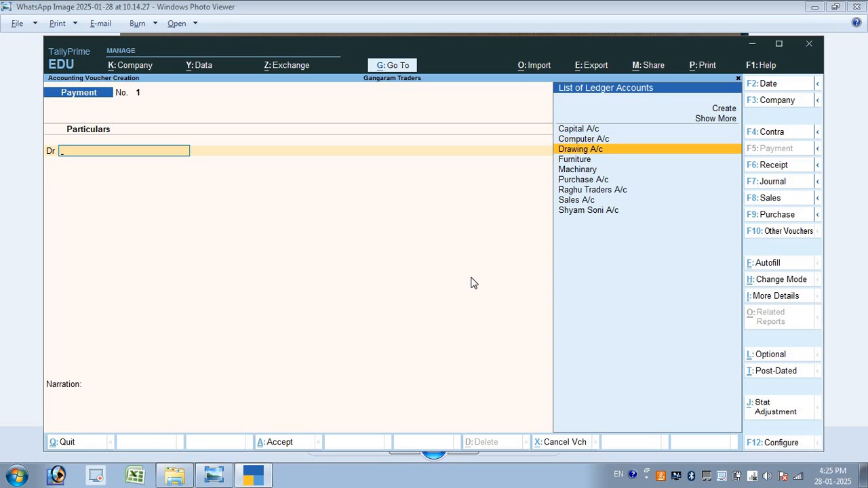
pyautogui.press('Return')
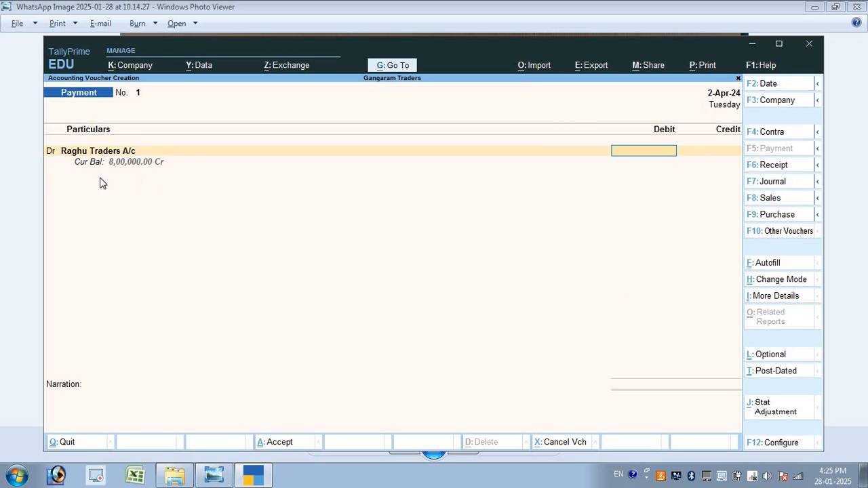
pyautogui.write('800000')
pyautogui.press('Return')
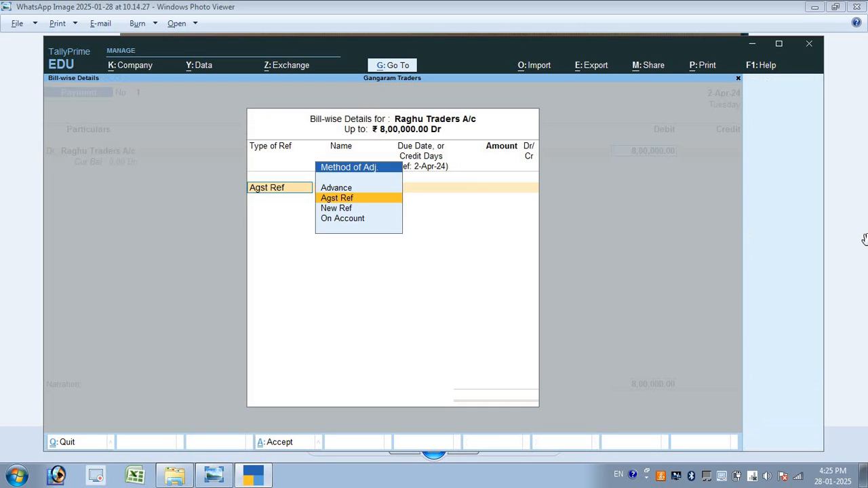
pyautogui.press('Return')
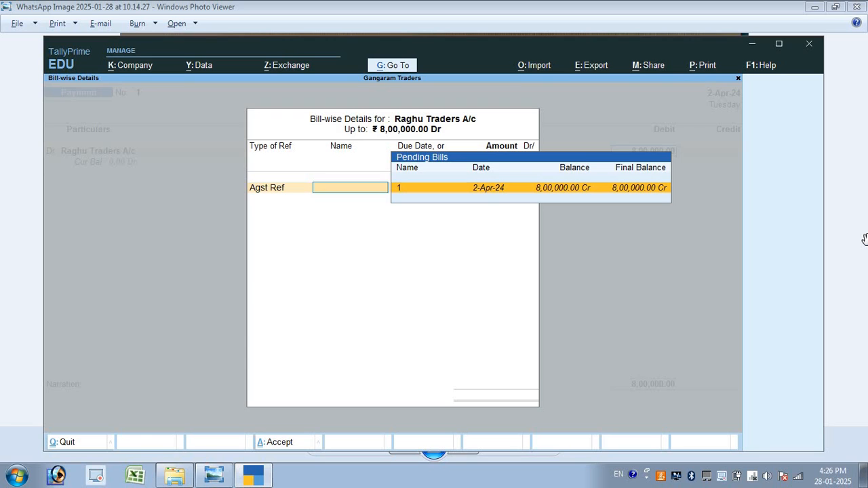
pyautogui.press('Return')
pyautogui.press('Return')
pyautogui.press('Return')
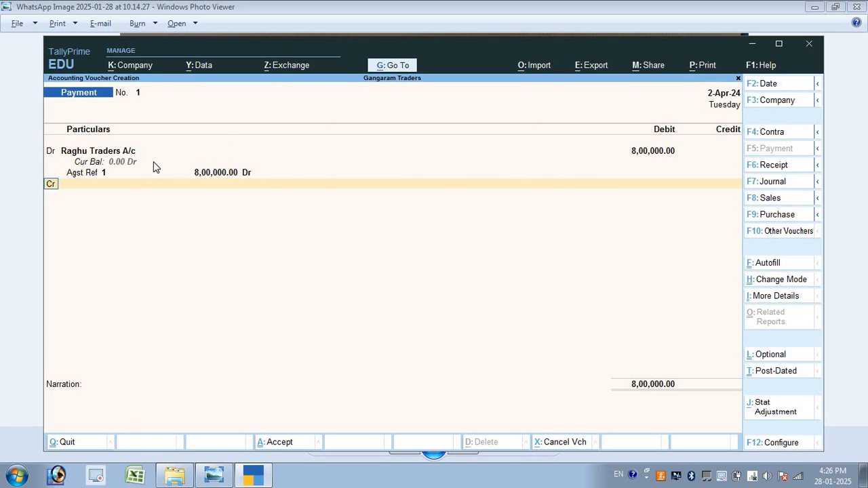
pyautogui.press('Return')
# Credit Viswas Bank A/c with 8,00,000 on the payment to Raghu Traders A/c
pyautogui.press('Down')
pyautogui.press('Down')
pyautogui.press('Down')
pyautogui.press('Down')
pyautogui.press('Down')
pyautogui.press('Down')
pyautogui.press('Down')
pyautogui.press('Down')
pyautogui.press('Down')
pyautogui.press('Down')
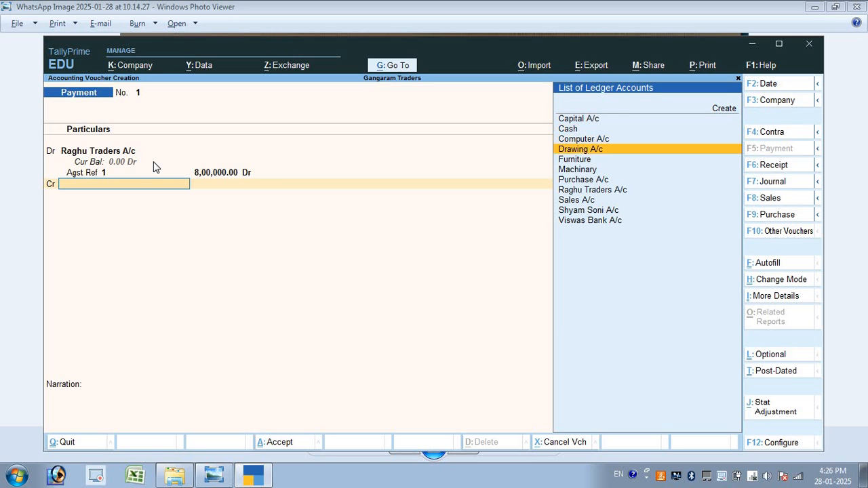
pyautogui.press('Return')
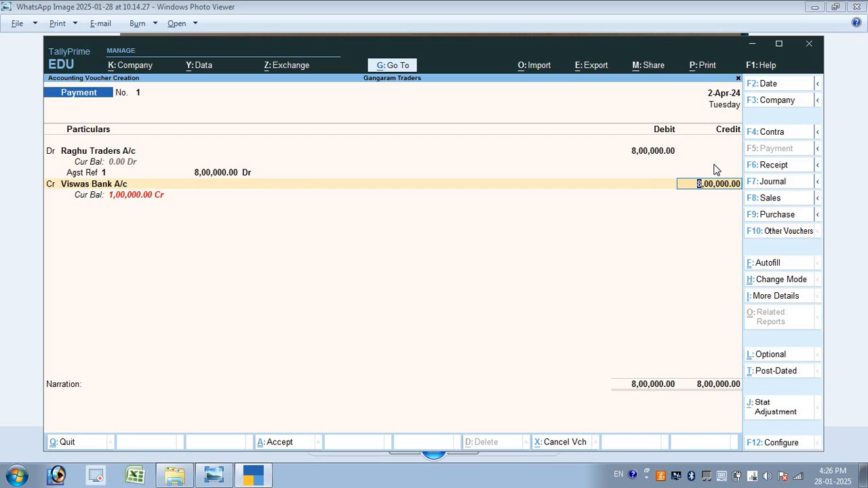
pyautogui.press('Return')
pyautogui.press('Return')
pyautogui.press('Return')
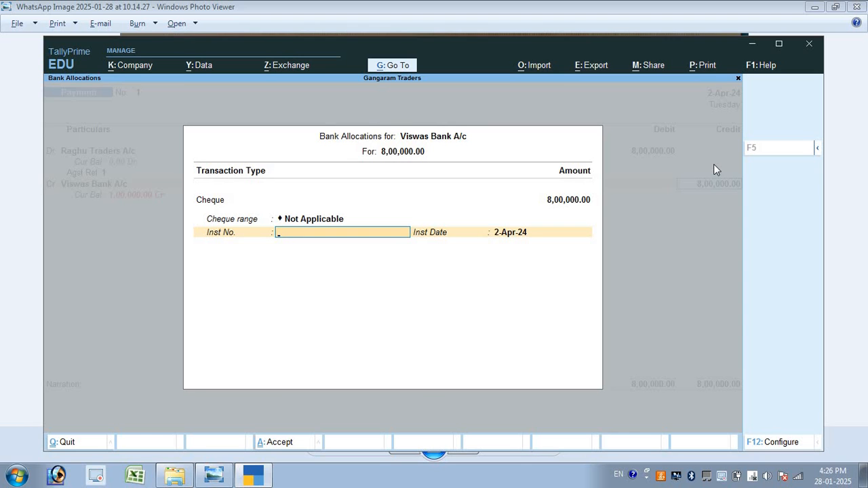
# Enter cheque number 542541 in the bank allocation and save Payment No. 1
pyautogui.hotkey('alt', 'Tab')
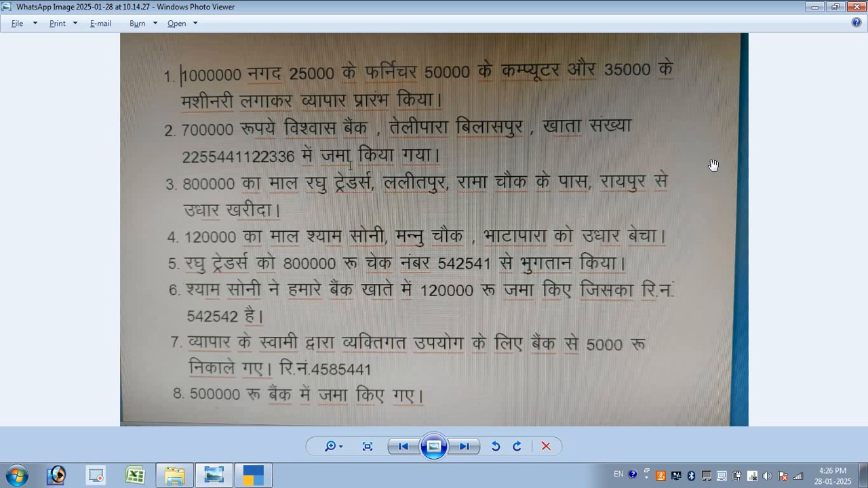
pyautogui.hotkey('alt', 'Tab')
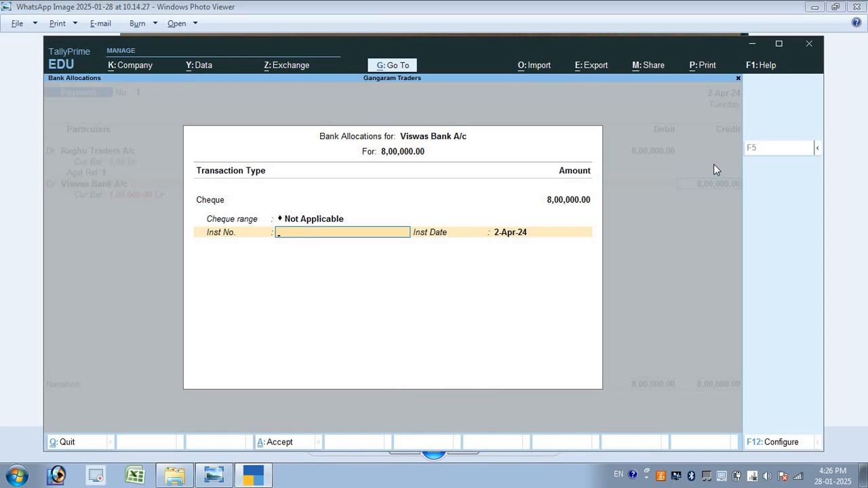
pyautogui.write('542521')
pyautogui.press('BackSpace')
pyautogui.press('BackSpace')
pyautogui.write('41')
pyautogui.press('Return')
pyautogui.press('Return')
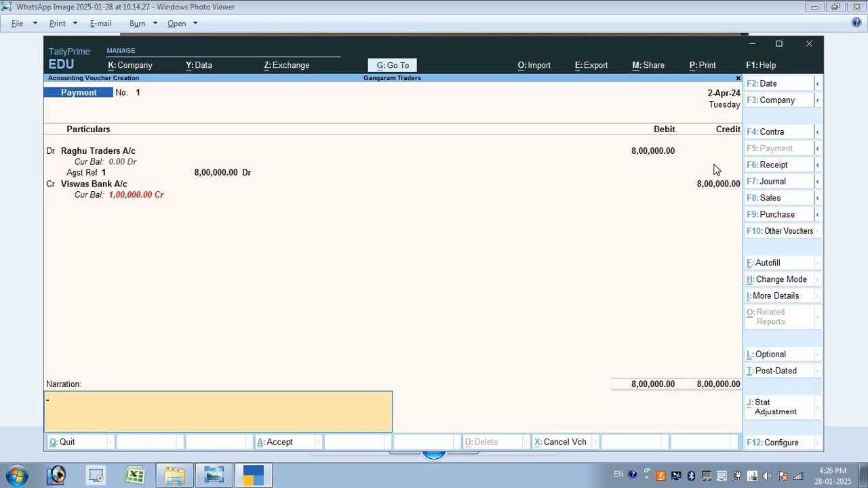
pyautogui.press('Return')
pyautogui.press('Return')
pyautogui.hotkey('alt', 'Tab')
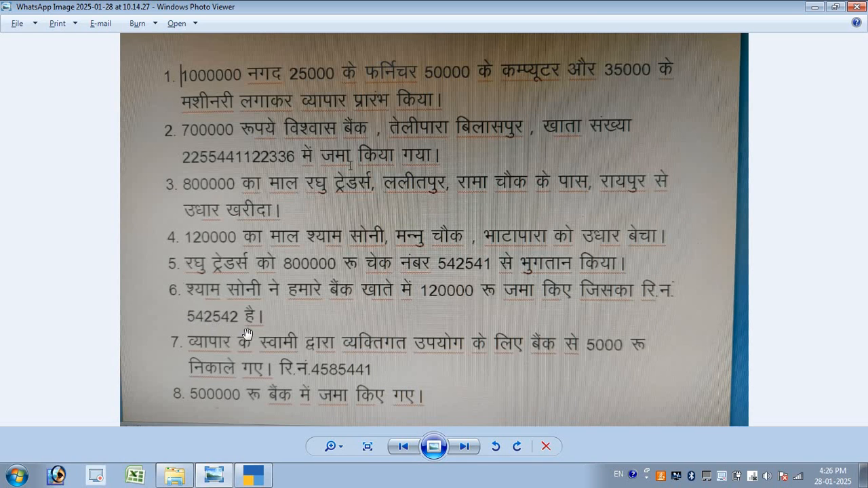
pyautogui.hotkey('alt', 'Tab')
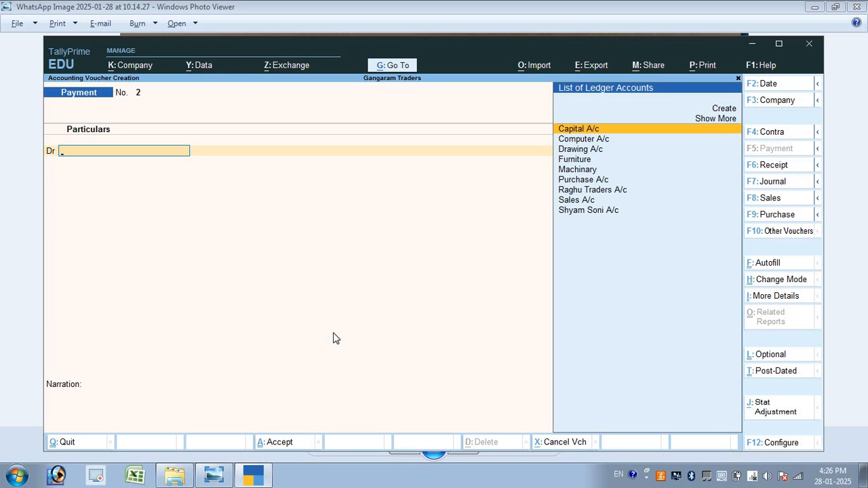
pyautogui.press('F6')
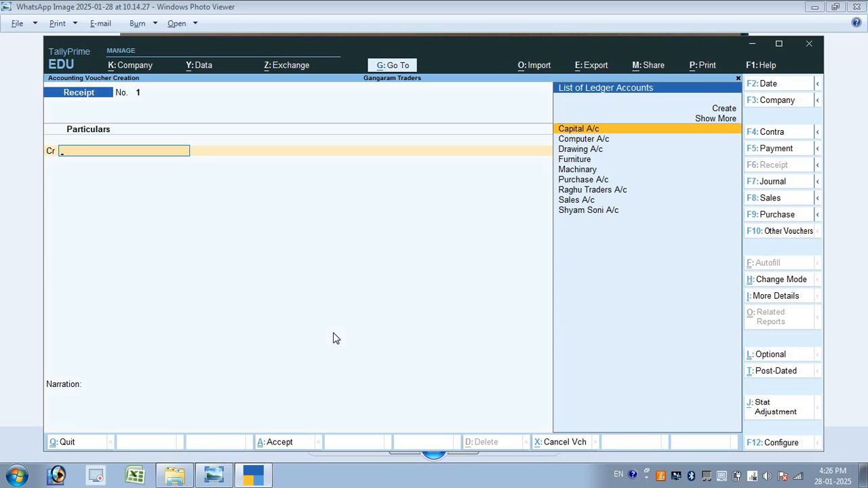
pyautogui.press('Down')
pyautogui.press('Down')
pyautogui.press('Down')
pyautogui.press('Down')
pyautogui.press('Down')
pyautogui.press('Down')
pyautogui.press('Down')
pyautogui.press('Down')
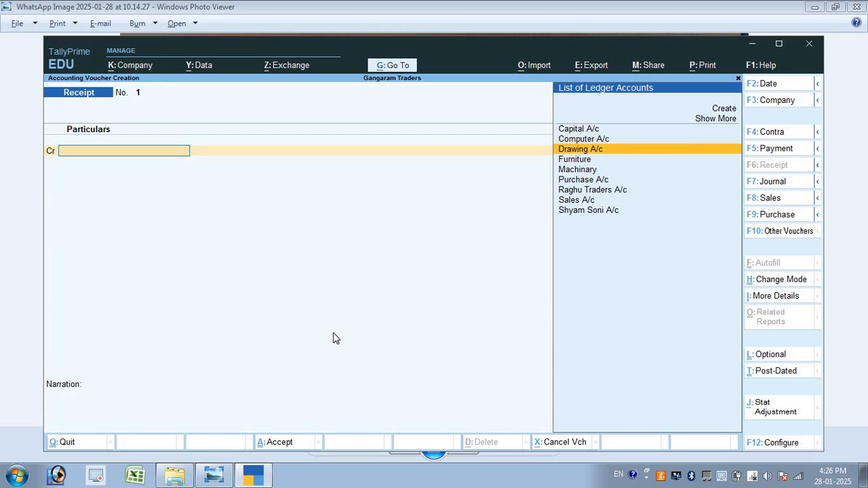
pyautogui.press('Return')
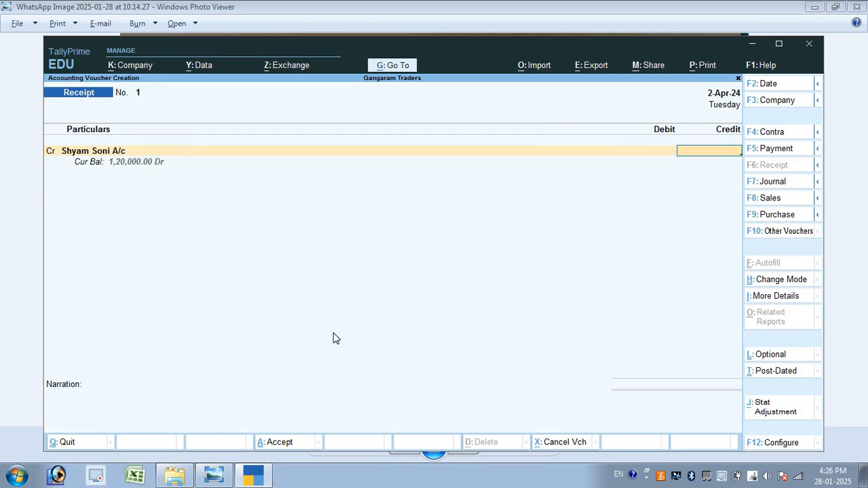
pyautogui.write('120000')
pyautogui.press('Return')
pyautogui.press('Return')
pyautogui.press('Return')
pyautogui.press('Return')
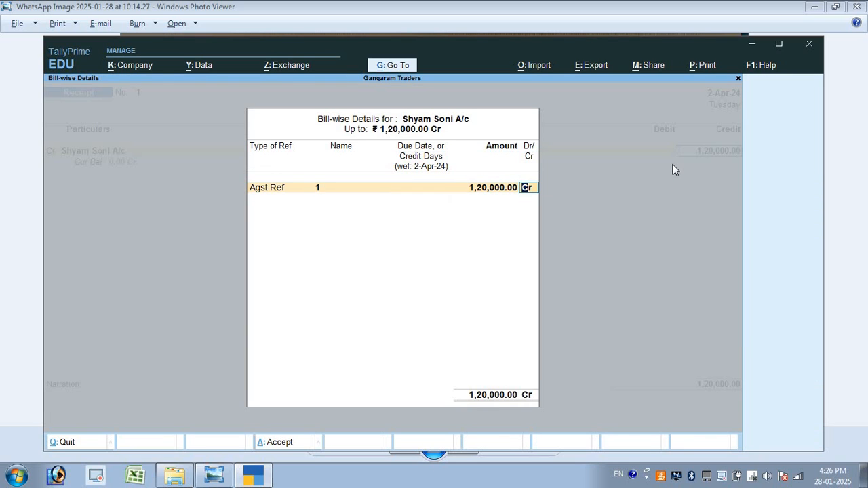
pyautogui.press('Return')
pyautogui.press('Return')
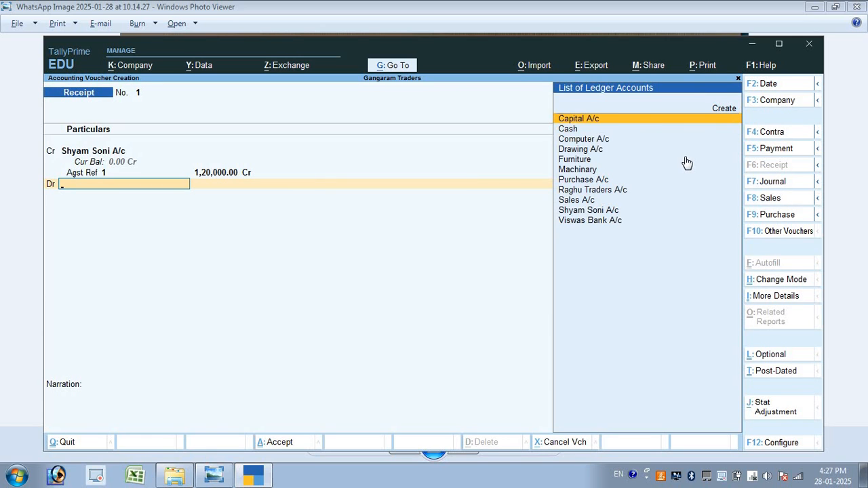
pyautogui.write('V')
pyautogui.press('Return')
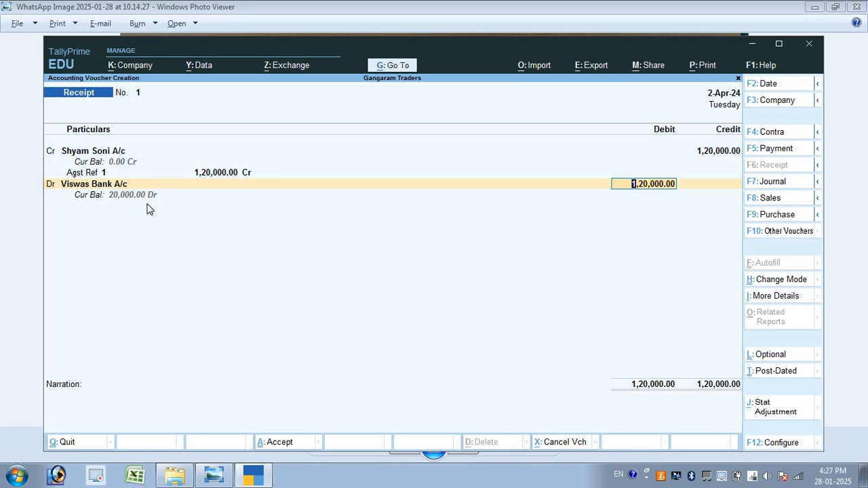
# Debit Viswas Bank A/c 1,20,000 with instrument number 542542 and save the receipt
pyautogui.press('Return')
pyautogui.press('Return')
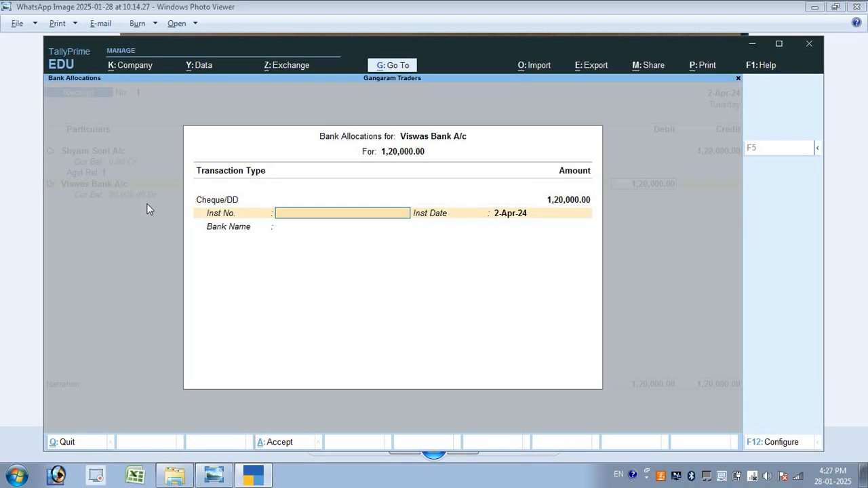
pyautogui.hotkey('alt', 'Tab')
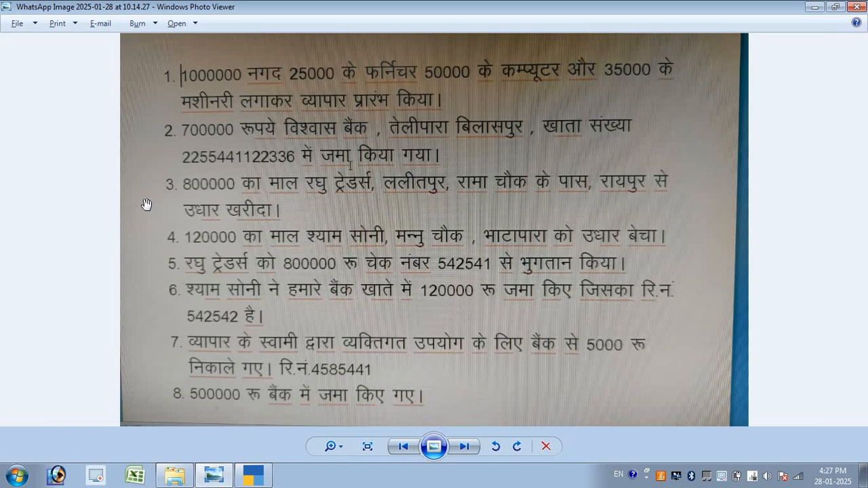
pyautogui.hotkey('alt', 'Tab')
pyautogui.write('5425')
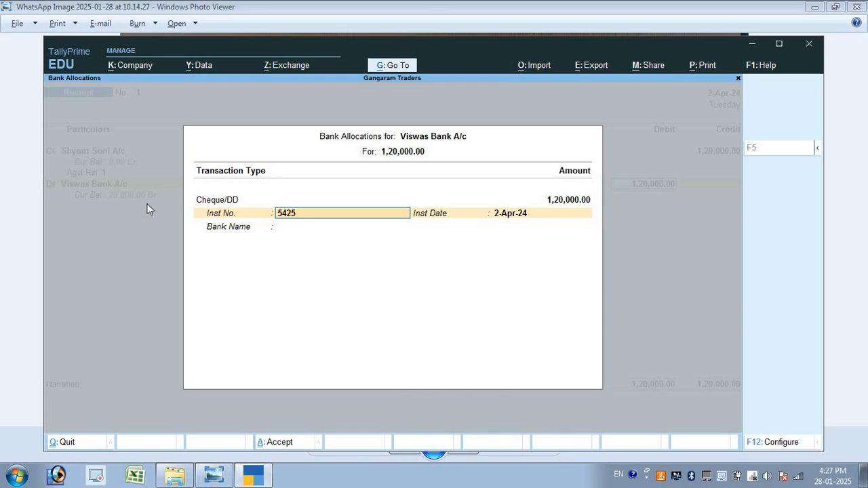
pyautogui.write('42')
pyautogui.press('Return')
pyautogui.press('Return')
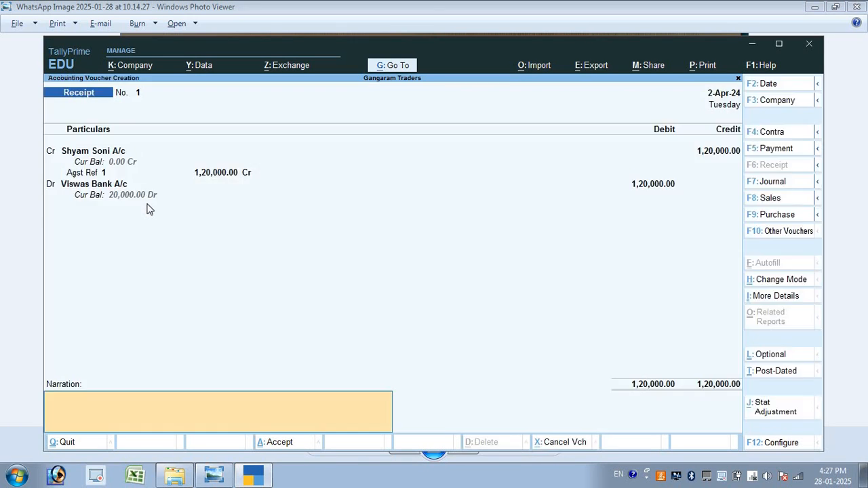
pyautogui.press('Return')
pyautogui.press('Return')
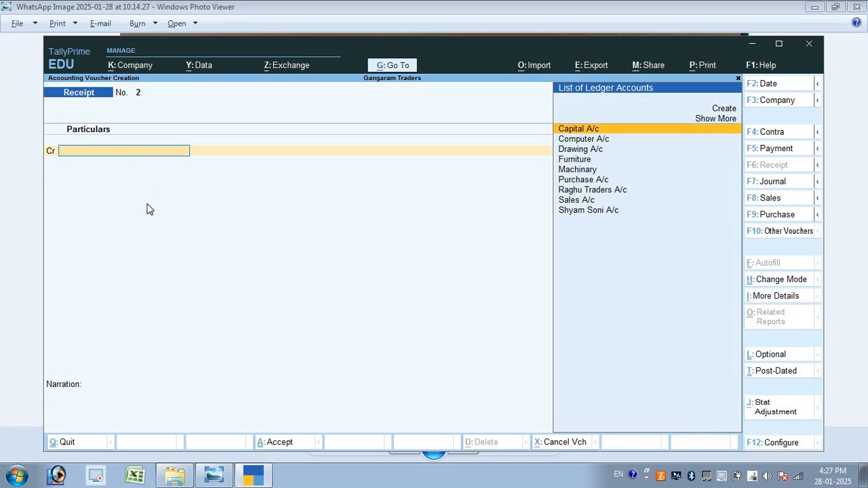
pyautogui.hotkey('alt', 'Tab')
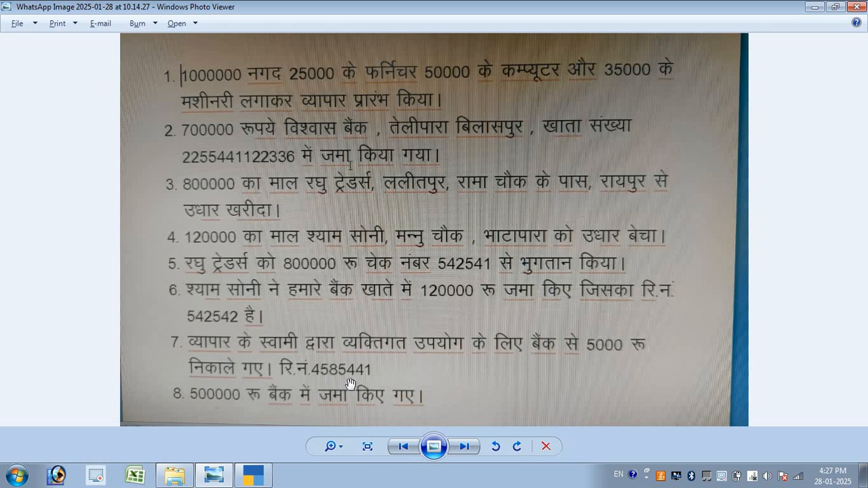
pyautogui.hotkey('alt', 'Tab')
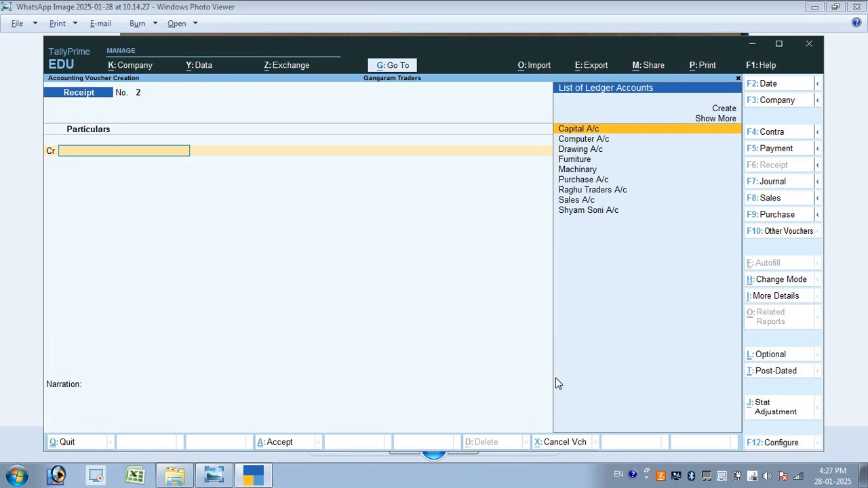
pyautogui.press('F5')
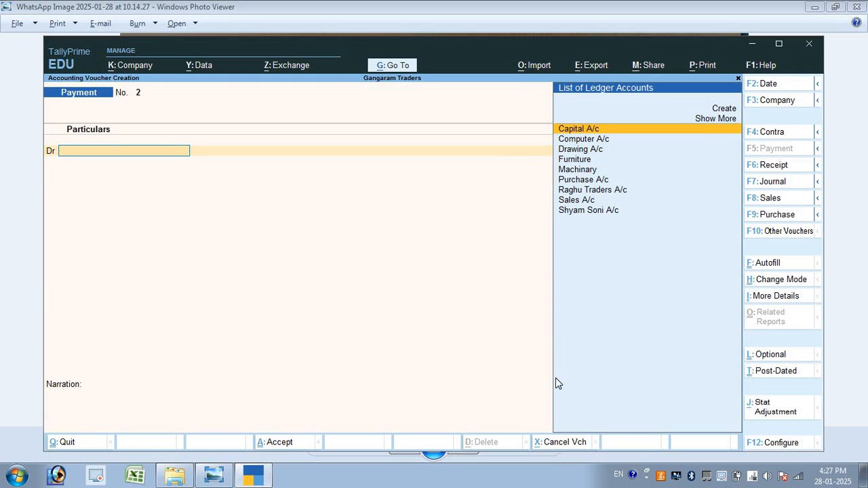
# Debit Drawing A/c 5,000 on Payment No. 2
pyautogui.press('Down')
pyautogui.press('Down')
pyautogui.press('Down')
pyautogui.press('Down')
pyautogui.press('Down')
pyautogui.press('Down')
pyautogui.press('Down')
pyautogui.press('Down')
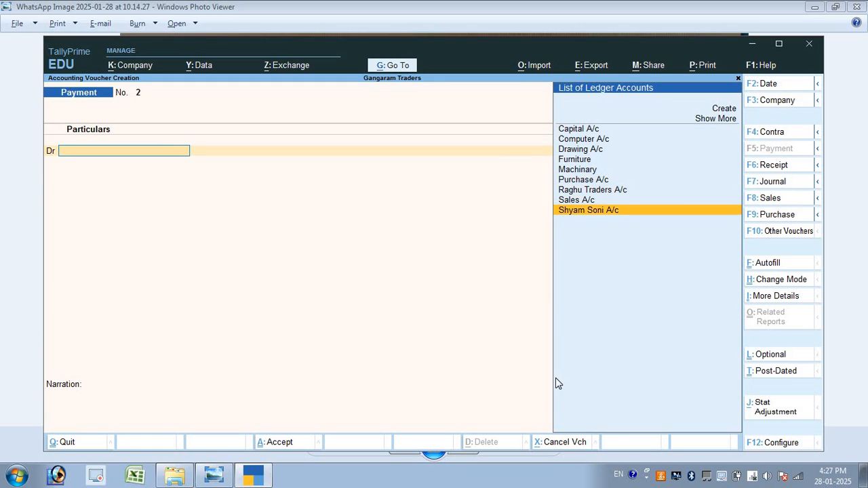
pyautogui.press('Up')
pyautogui.press('Up')
pyautogui.press('Up')
pyautogui.press('Up')
pyautogui.press('Up')
pyautogui.press('Up')
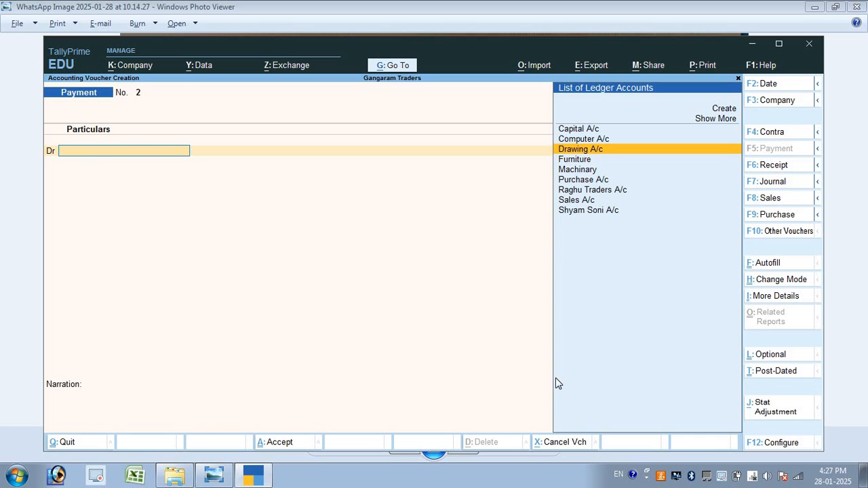
pyautogui.press('Return')
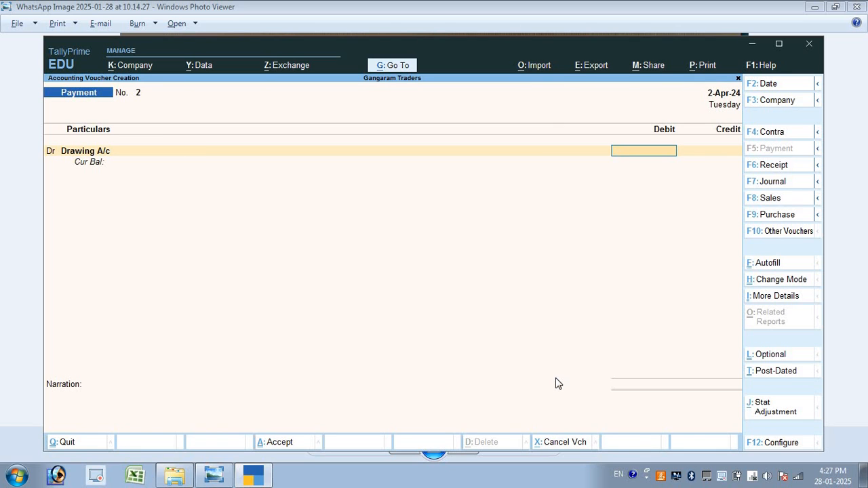
pyautogui.hotkey('alt', 'Tab')
pyautogui.hotkey('alt', 'Tab')
pyautogui.write('5000')
pyautogui.press('Return')
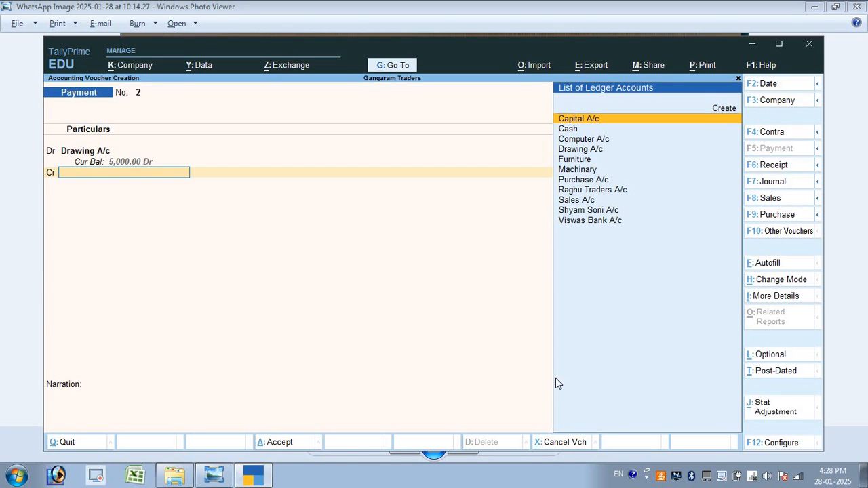
# Credit Viswas Bank A/c with the matching 5,000
pyautogui.hotkey('alt', 'Tab')
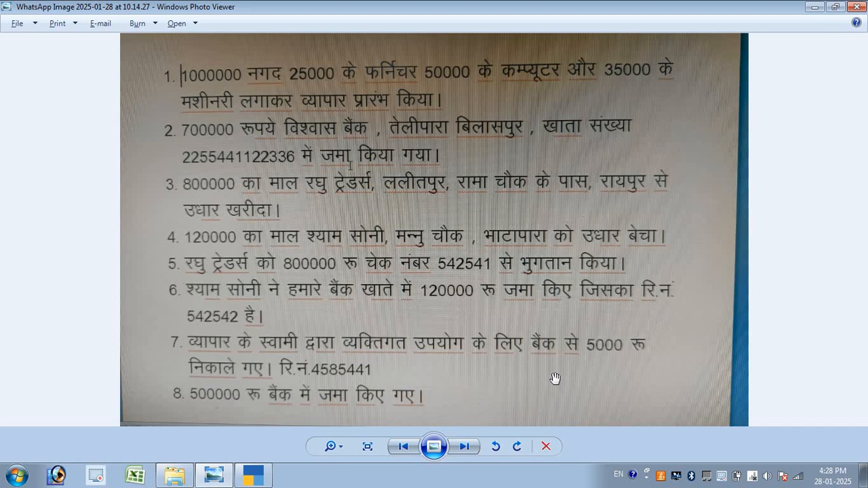
pyautogui.hotkey('alt', 'Tab')
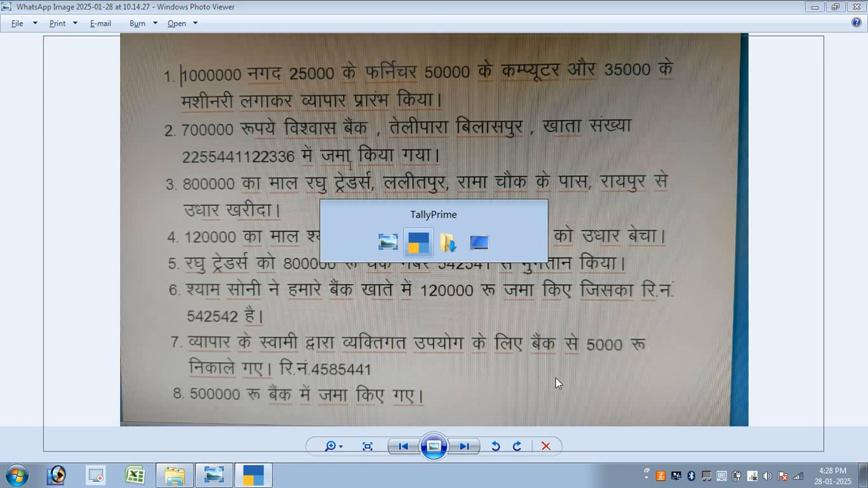
pyautogui.press('Down')
pyautogui.press('Down')
pyautogui.press('Down')
pyautogui.press('Down')
pyautogui.press('Down')
pyautogui.press('Down')
pyautogui.press('Down')
pyautogui.press('Down')
pyautogui.press('Down')
pyautogui.press('Down')
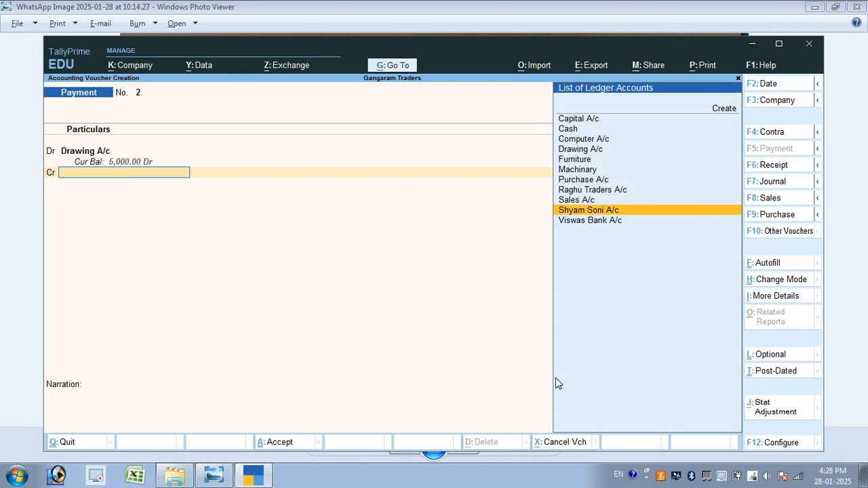
pyautogui.press('Return')
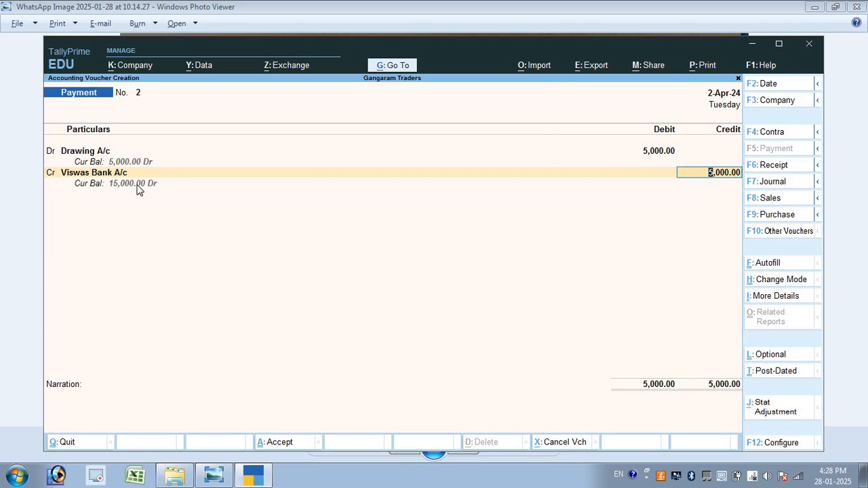
pyautogui.press('Return')
# Change the bank transaction type from cheque to e-Fund Transfer
pyautogui.press('Return')
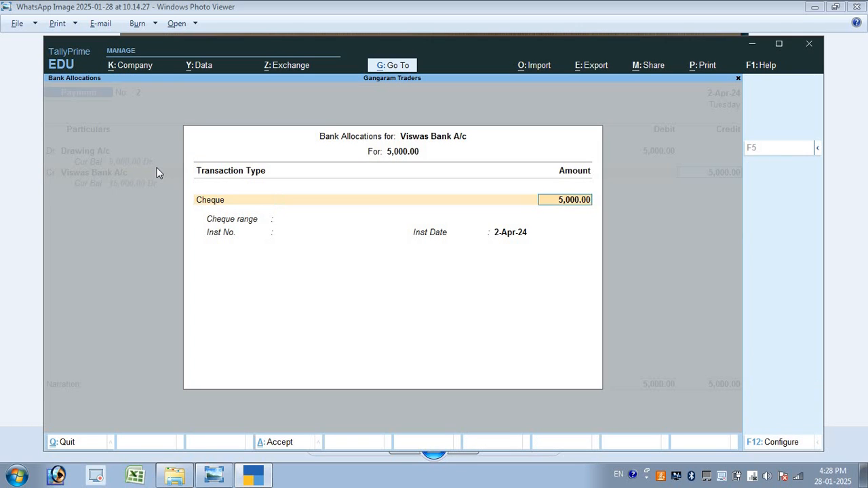
pyautogui.press('Return')
pyautogui.press('BackSpace')
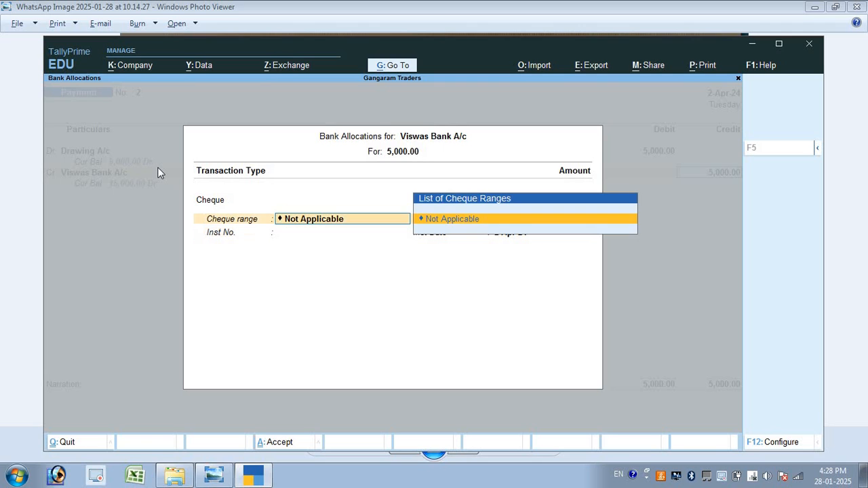
pyautogui.press('BackSpace')
pyautogui.press('BackSpace')
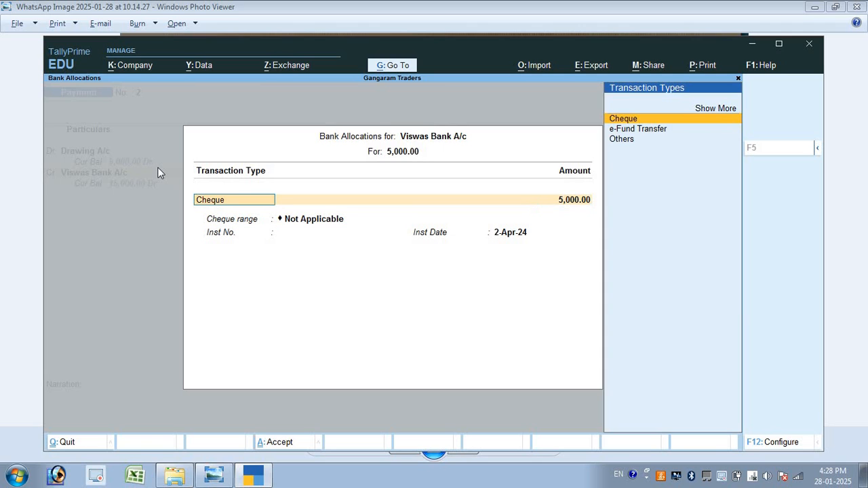
pyautogui.press('Down')
pyautogui.press('Down')
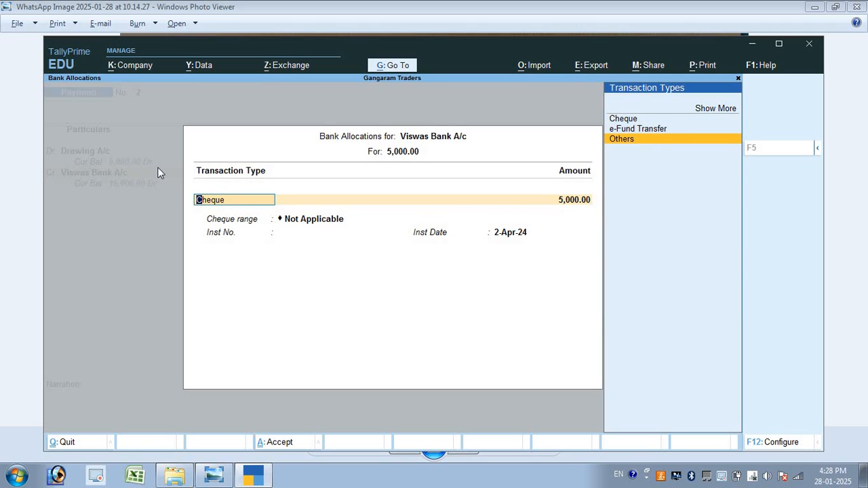
pyautogui.press('Up')
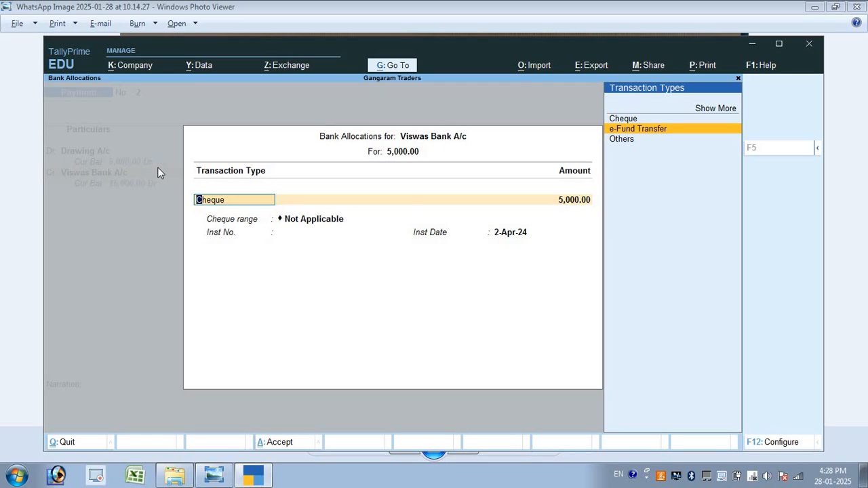
pyautogui.press('Return')
pyautogui.press('Return')
pyautogui.press('Return')
pyautogui.press('Return')
pyautogui.press('Return')
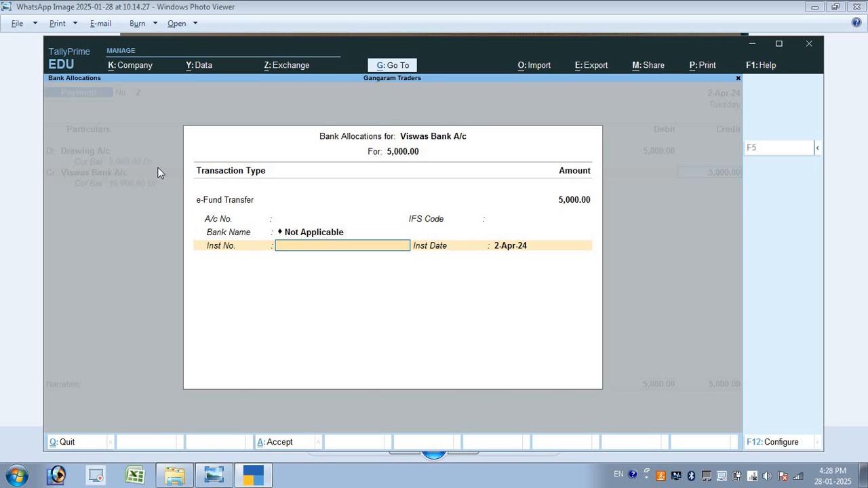
# Enter reference number 4585441 and save the 5,000 drawing payment
pyautogui.hotkey('alt', 'Tab')
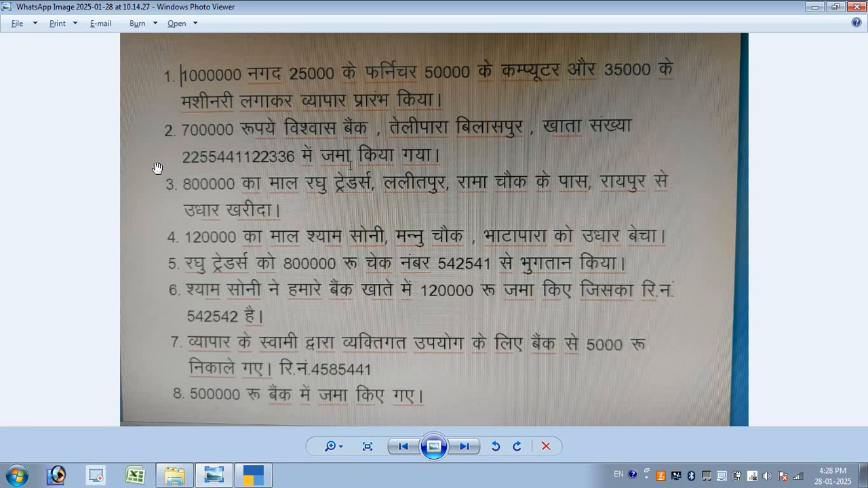
pyautogui.hotkey('alt', 'Tab')
pyautogui.write('458')
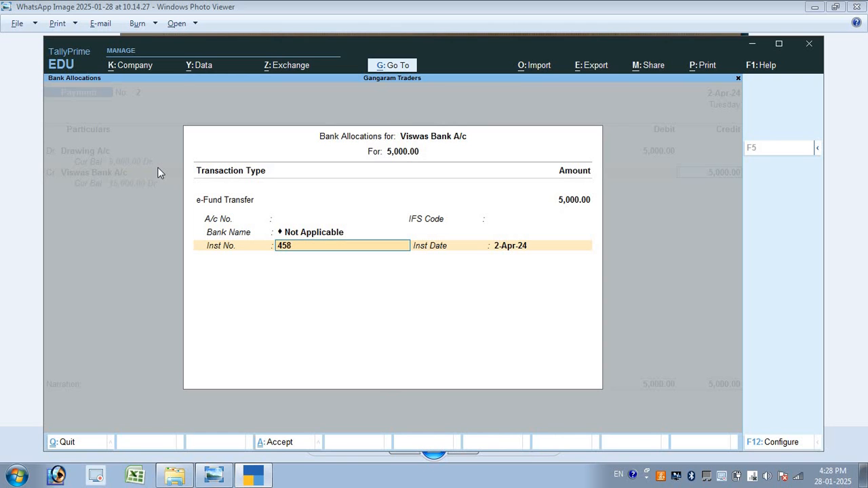
pyautogui.write('5')
pyautogui.hotkey('alt', 'Tab')
pyautogui.hotkey('alt', 'Tab')
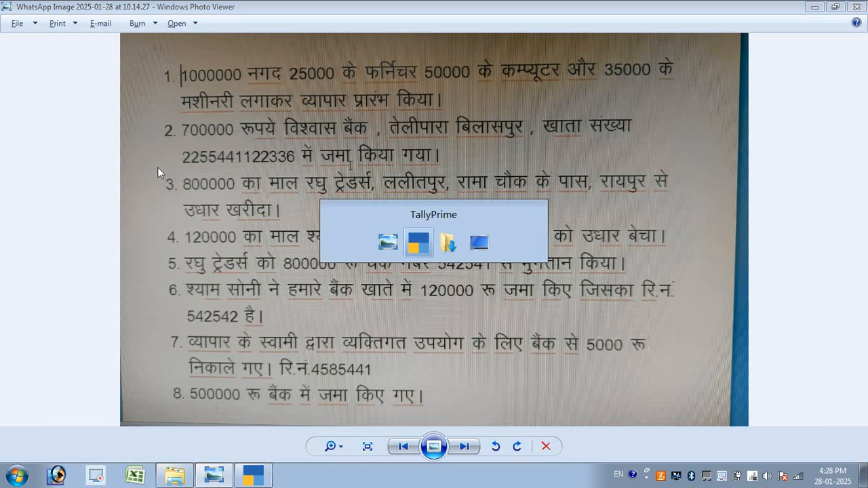
pyautogui.write('441')
pyautogui.press('Return')
pyautogui.press('Return')
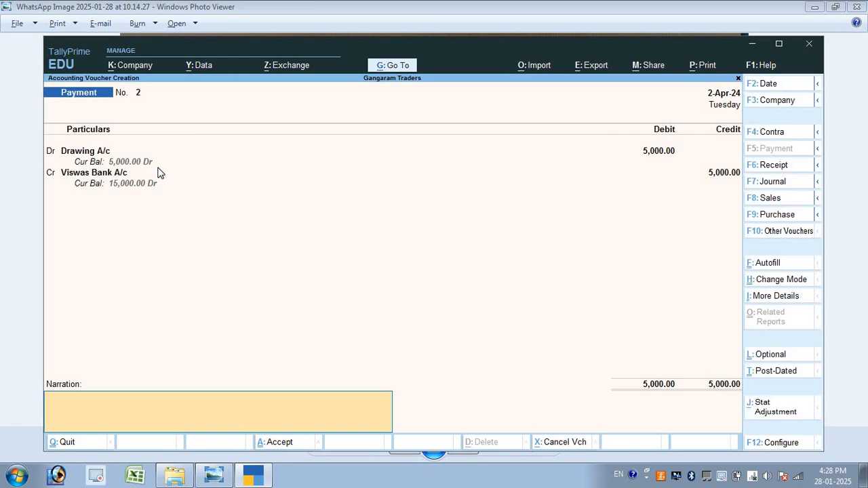
pyautogui.press('Return')
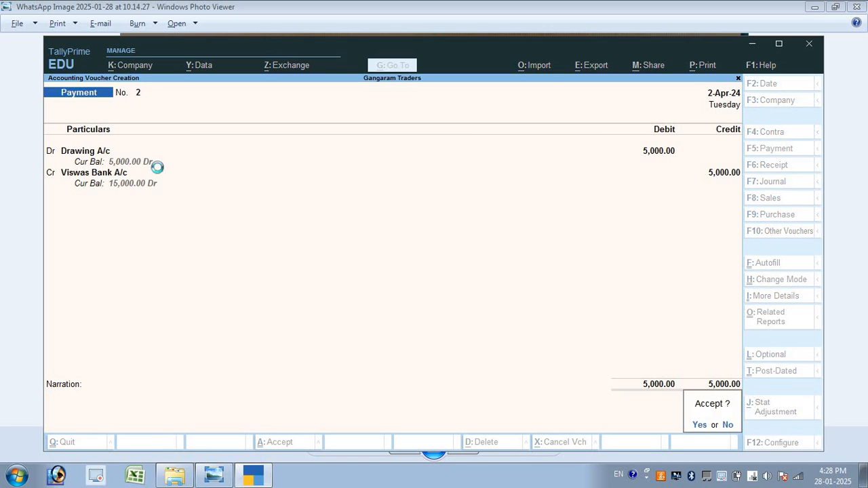
pyautogui.press('Return')
pyautogui.hotkey('alt', 'Tab')
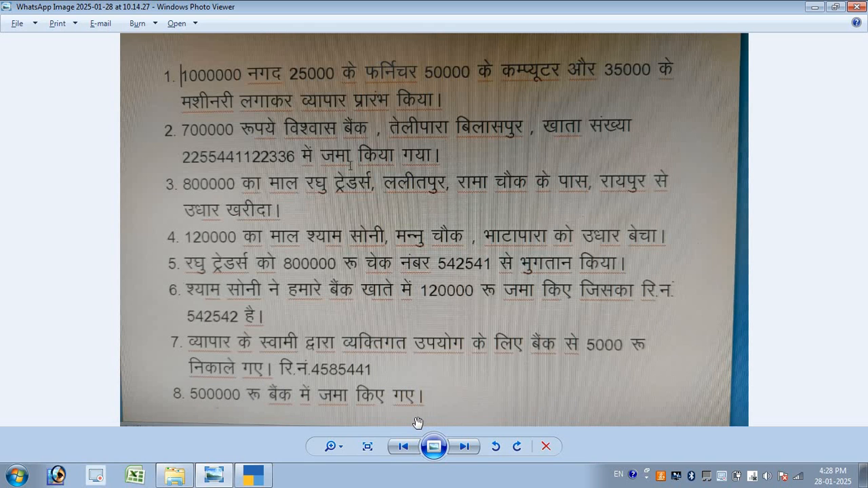
pyautogui.hotkey('alt', 'Tab')
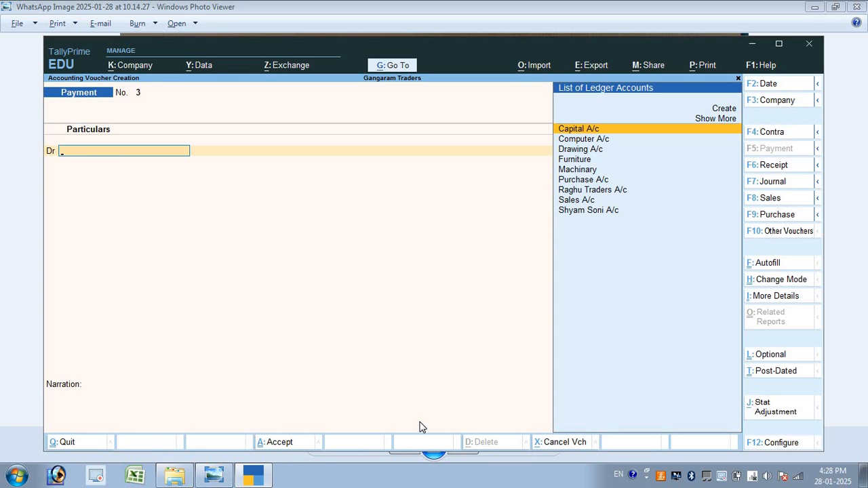
# Start a contra voucher crediting Cash 5,00,000, accepting the negative cash warning
pyautogui.press('F4')
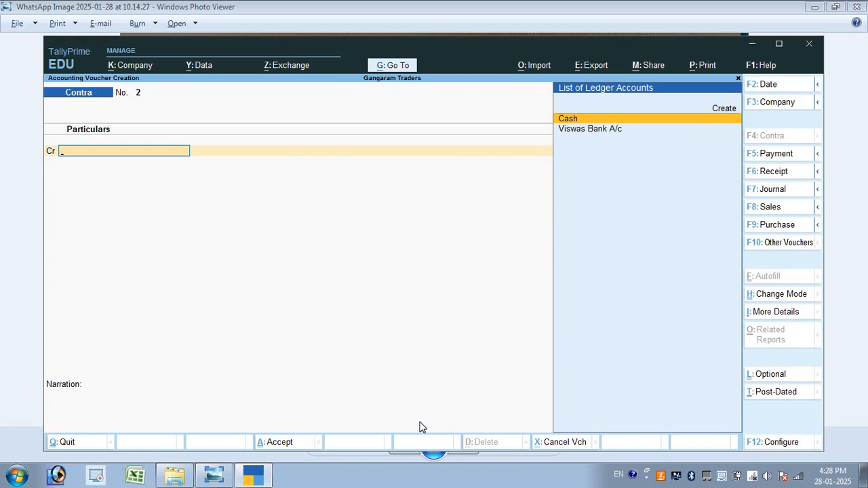
pyautogui.press('Return')
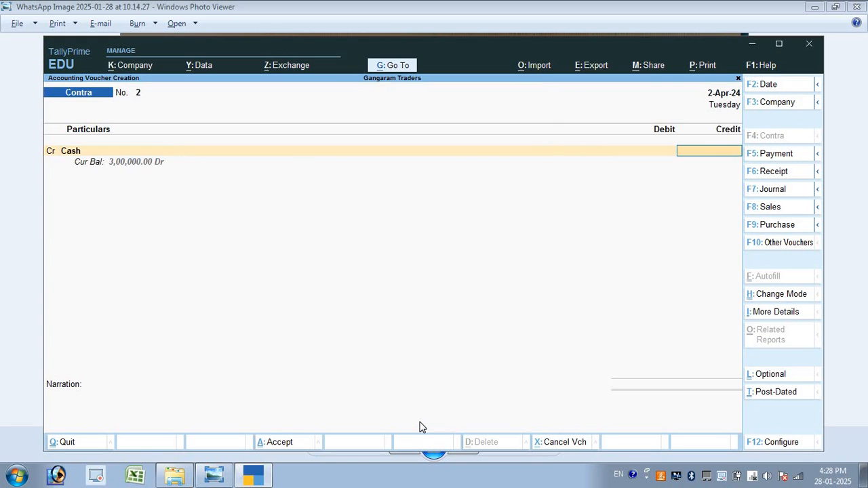
pyautogui.hotkey('alt', 'Tab')
pyautogui.hotkey('alt', 'Tab')
pyautogui.write('500000')
pyautogui.press('Return')
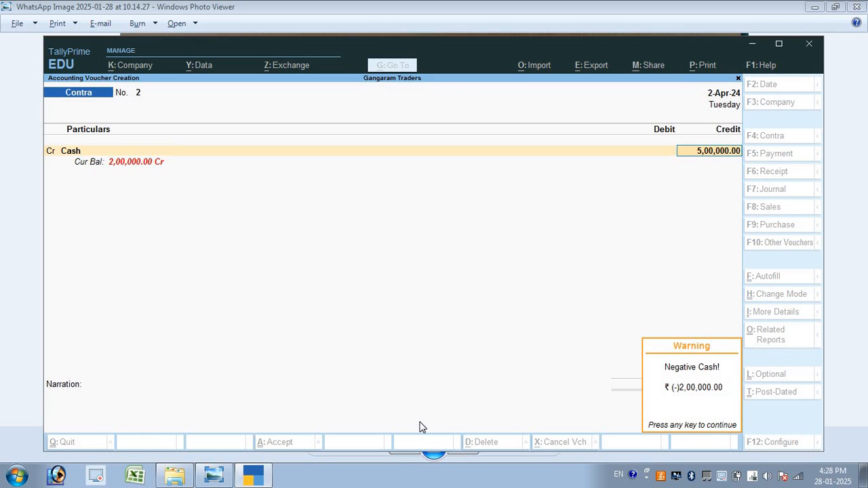
pyautogui.press('Return')
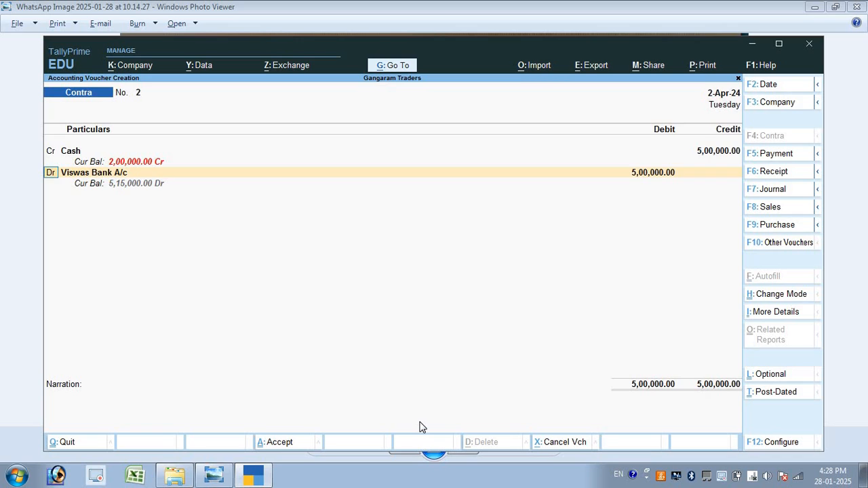
pyautogui.press('Return')
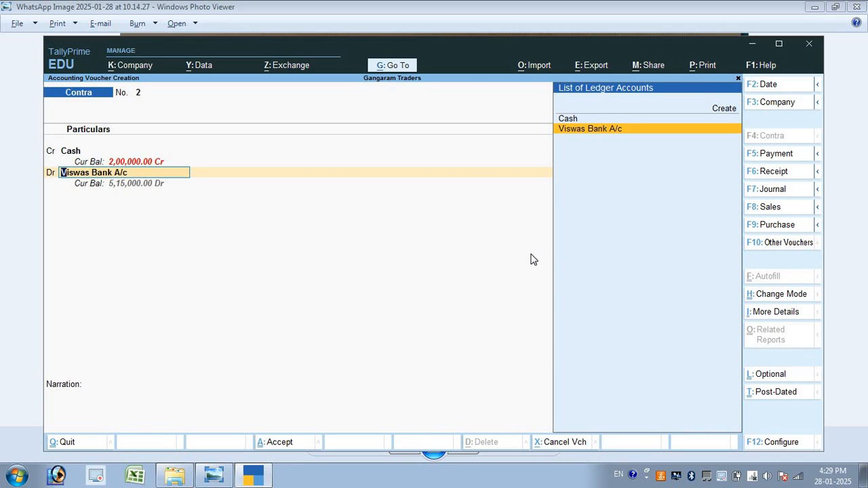
# Debit Viswas Bank A/c with 250 notes of 2000 and save Contra No. 2
pyautogui.press('Return')
pyautogui.press('Return')
pyautogui.press('Return')
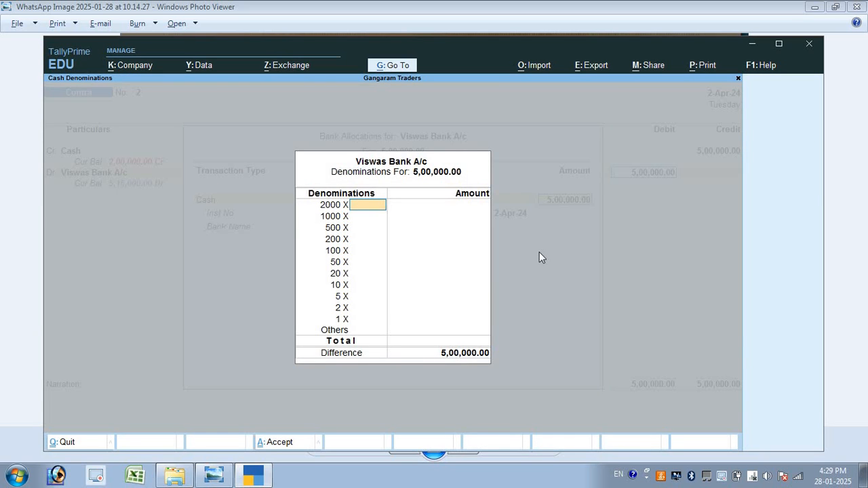
pyautogui.write('25')
pyautogui.press('Return')
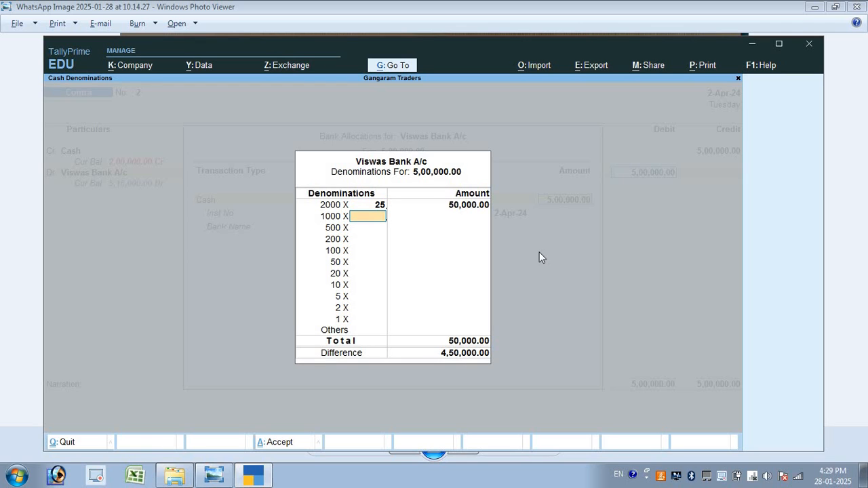
pyautogui.press('Up')
pyautogui.write('0')
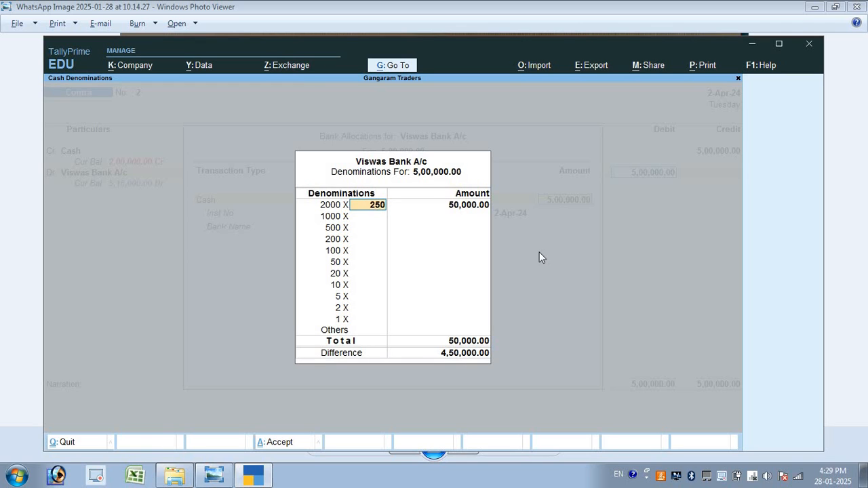
pyautogui.press('Return')
pyautogui.press('Return')
pyautogui.press('Return')
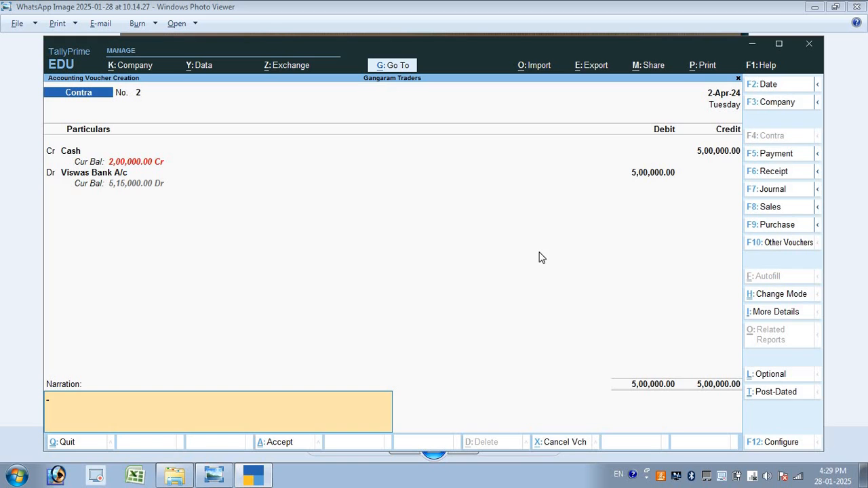
pyautogui.press('Return')
pyautogui.press('Return')
pyautogui.hotkey('alt', 'Tab')
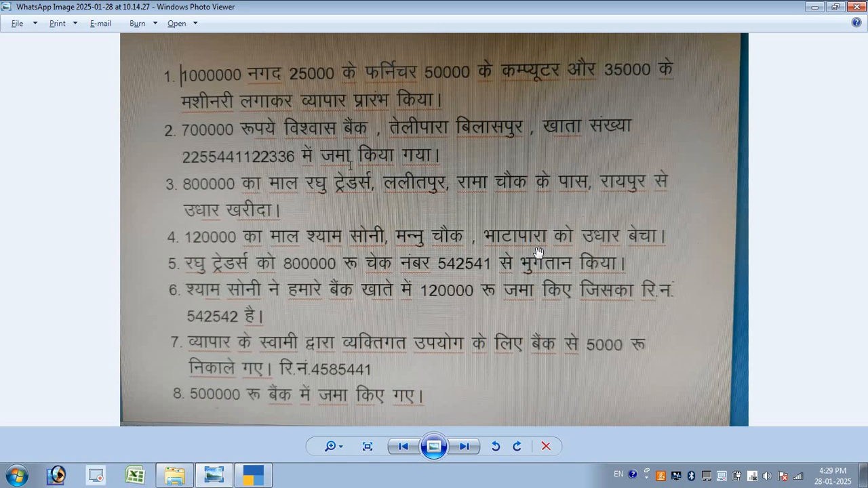
pyautogui.hotkey('alt', 'Tab')
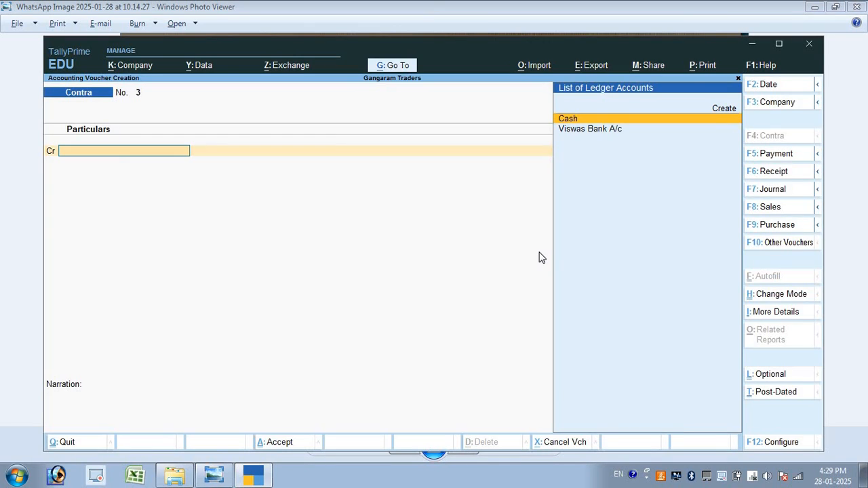
# Return to Gateway of Tally and open the Day Book report
pyautogui.press('Escape')
pyautogui.press('Escape')
pyautogui.press('Escape')
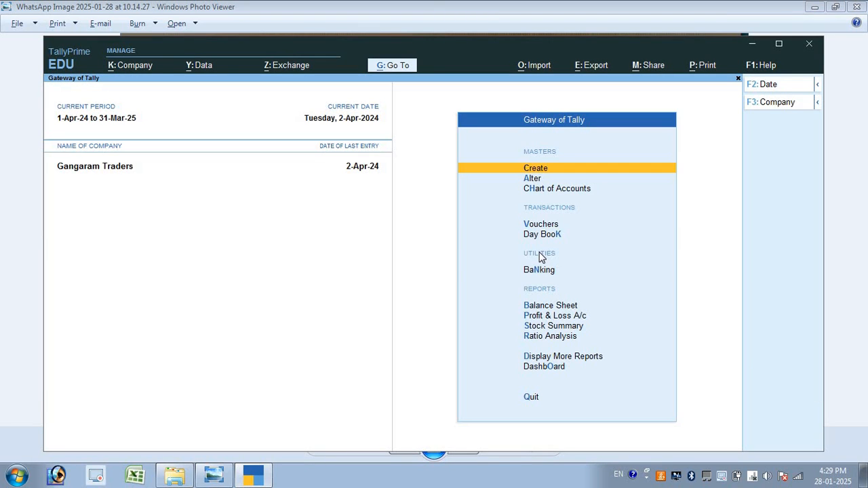
pyautogui.press('Down')
pyautogui.press('Down')
pyautogui.press('Down')
pyautogui.press('Down')
pyautogui.press('Down')
pyautogui.press('Up')
pyautogui.press('Return')
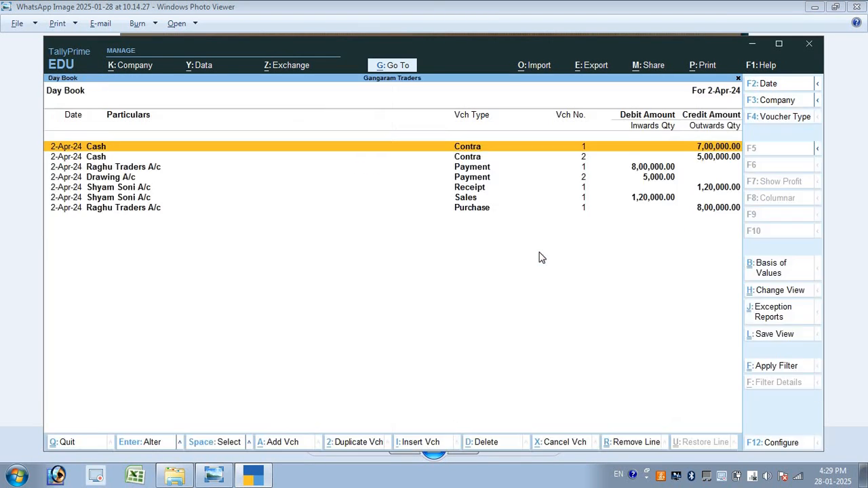
# Set the period to 1-4-2024 through 2-4-2024 and show the detailed view
pyautogui.hotkey('alt', 'F2')
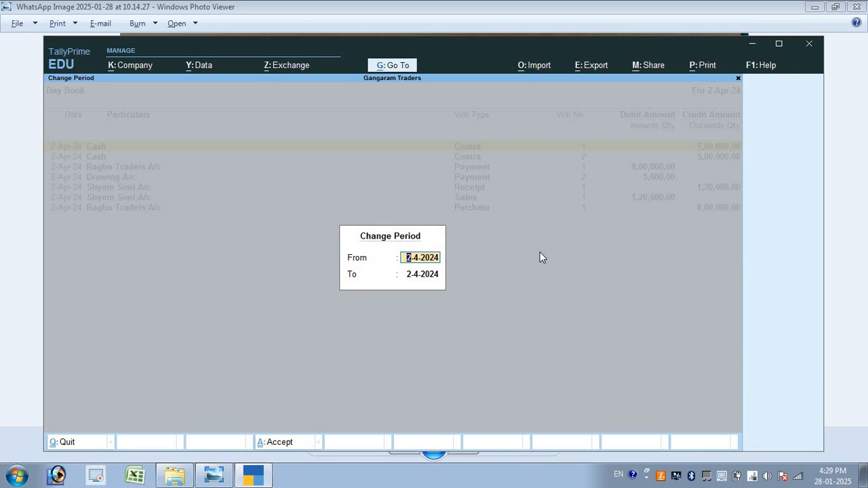
pyautogui.write('1')
pyautogui.press('Return')
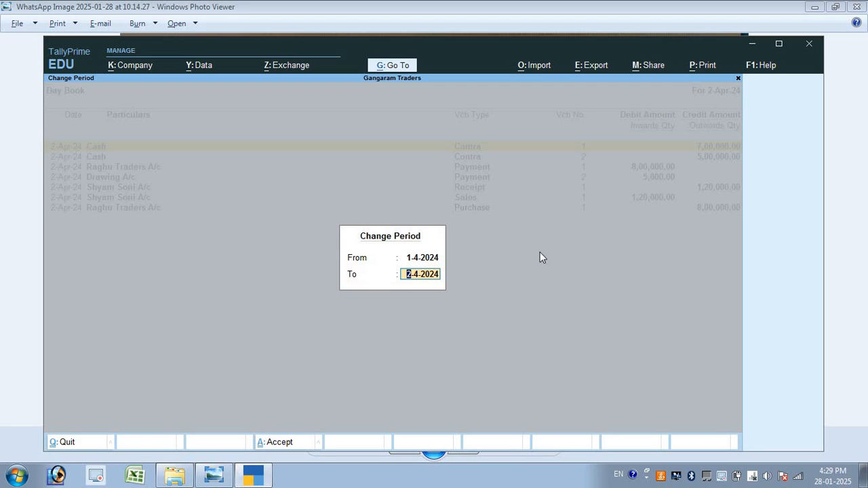
pyautogui.press('Return')
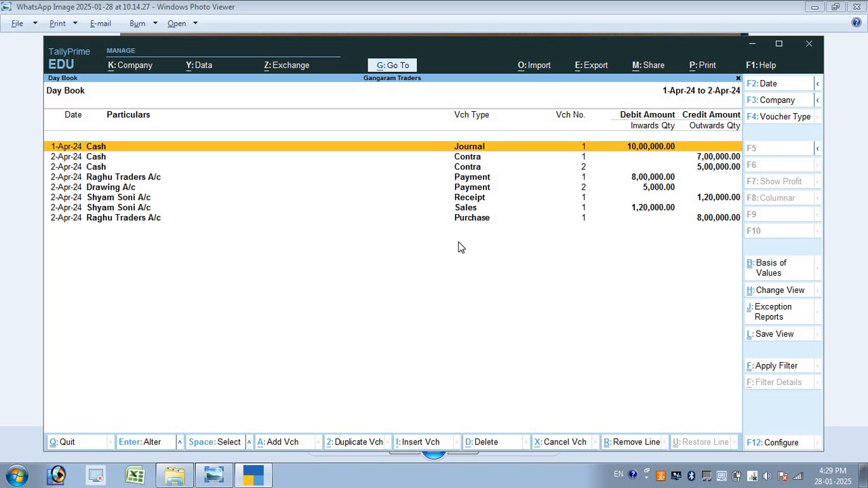
pyautogui.hotkey('alt', 'F5')
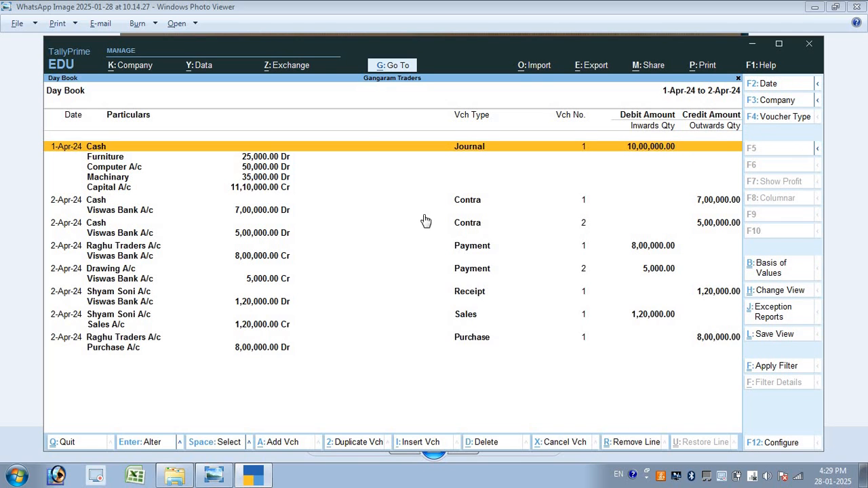